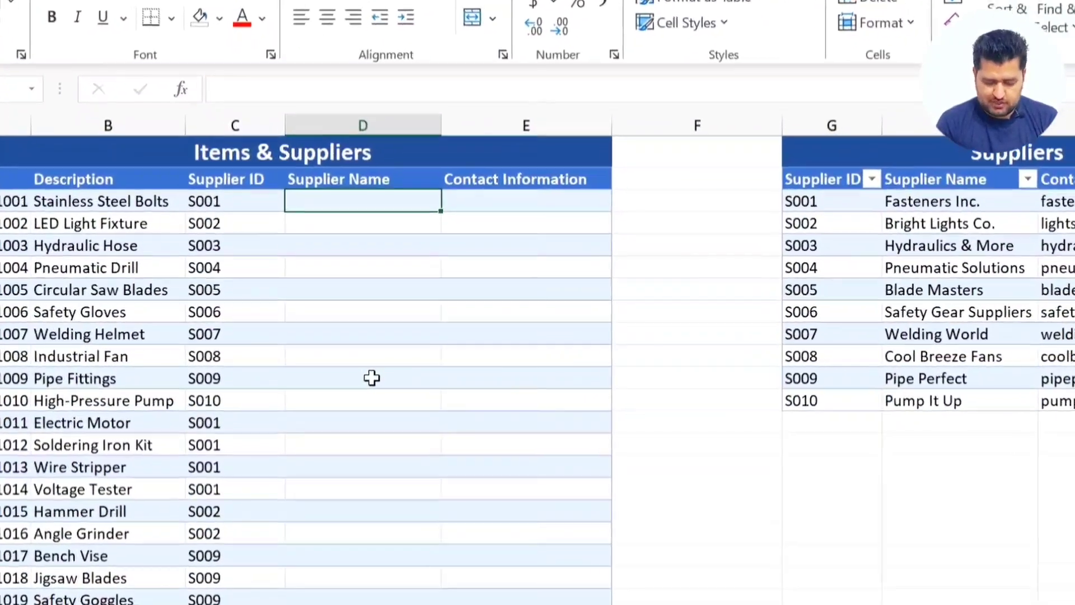
Enter =XLOOKUP(C3,Suppliers[Supplier ID],Suppliers[[Supplier Name]:[Contact Information]]) in cell D3 to return both supplier name and contact for the first item.
type("=xlo")
key("Tab")
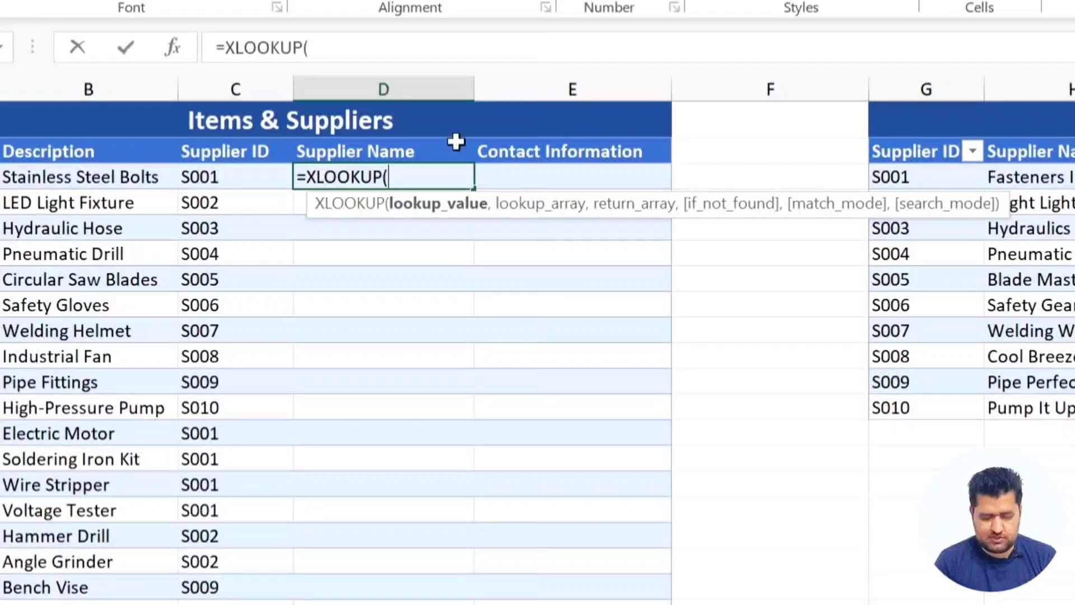
left_click(236, 180)
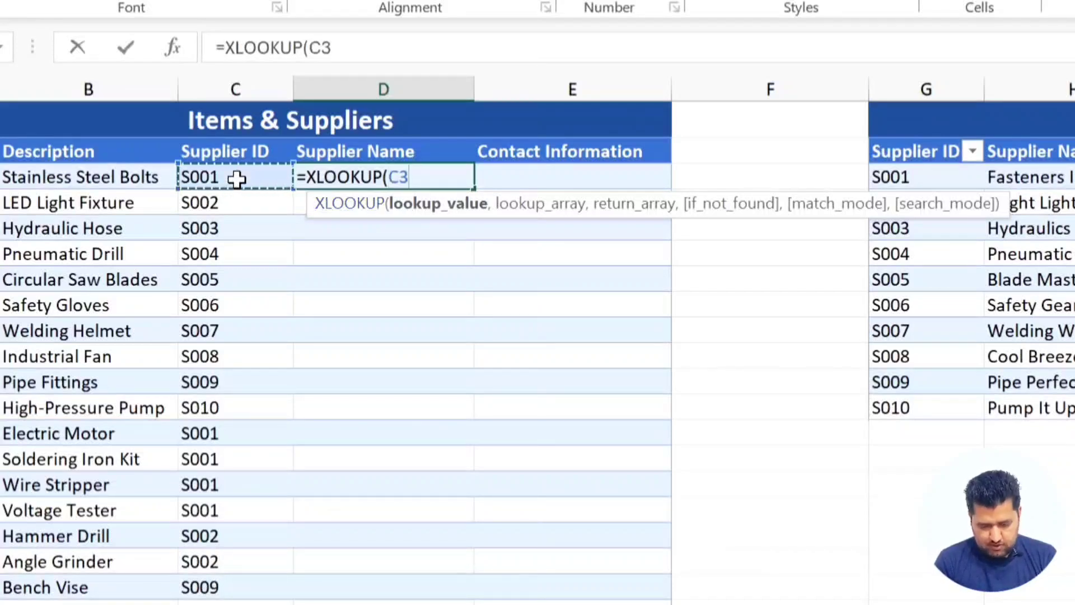
type(",")
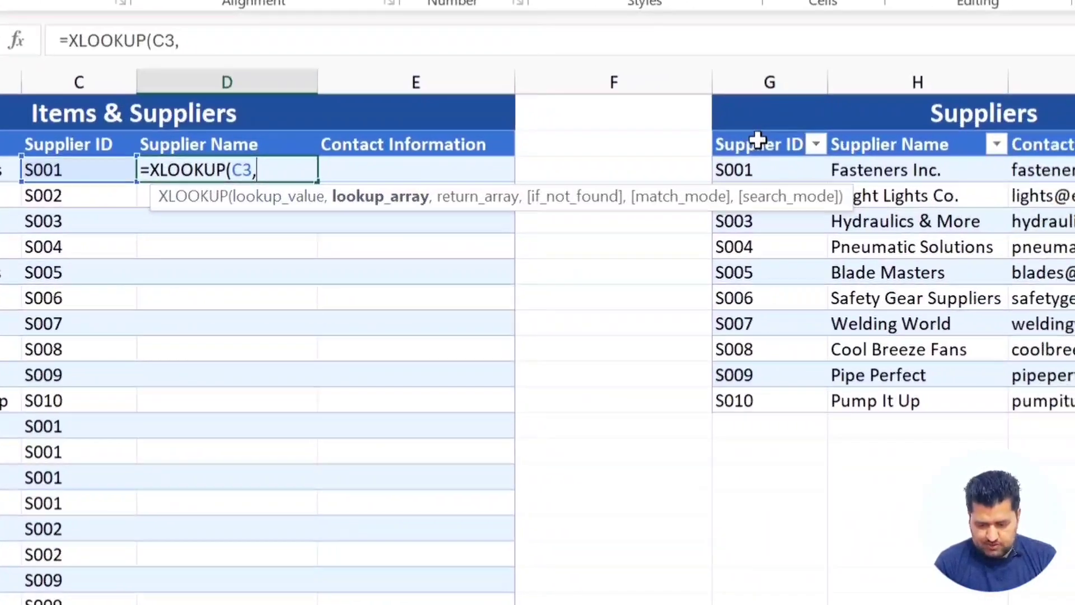
left_click(757, 139)
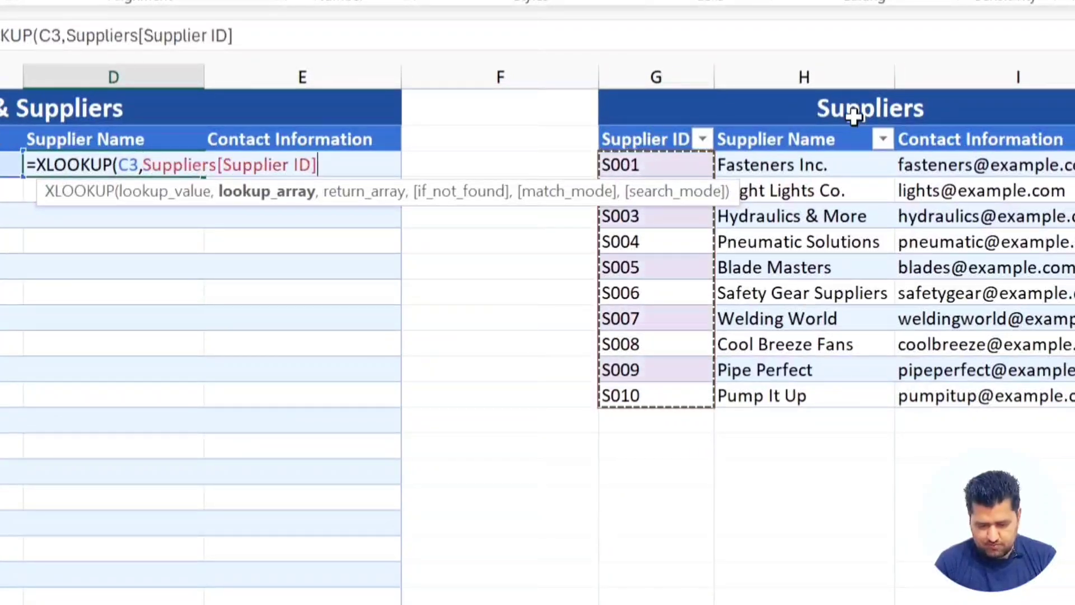
type(",")
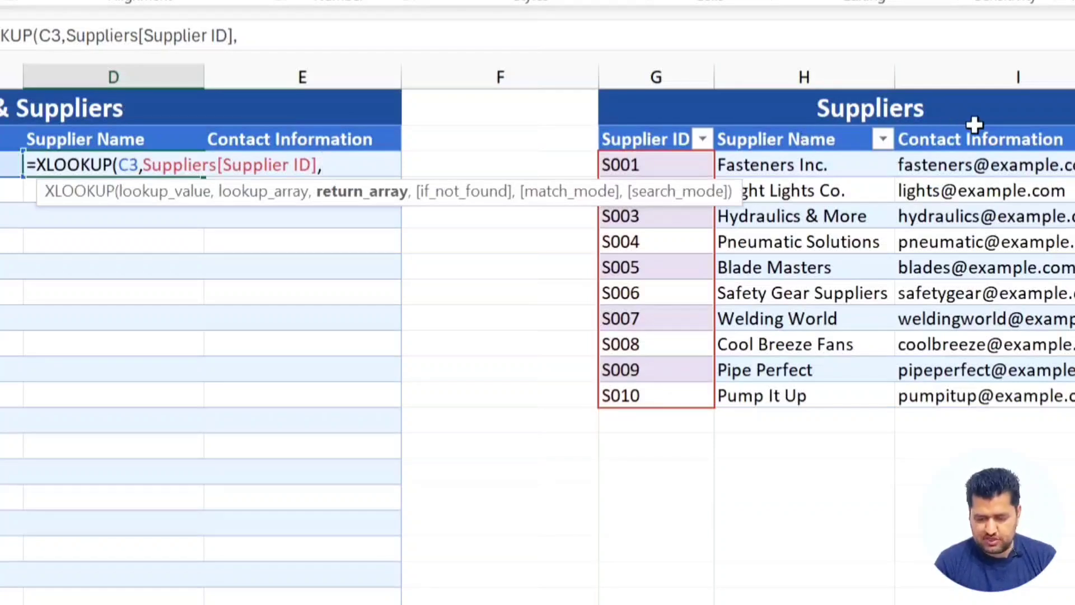
left_click_drag(796, 120, 974, 133)
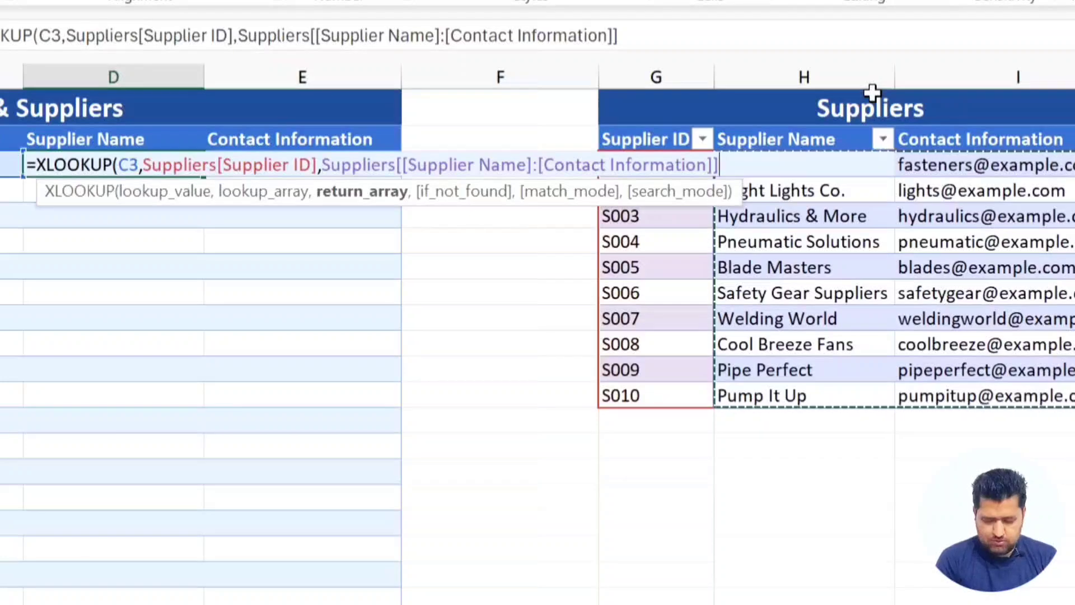
type(")")
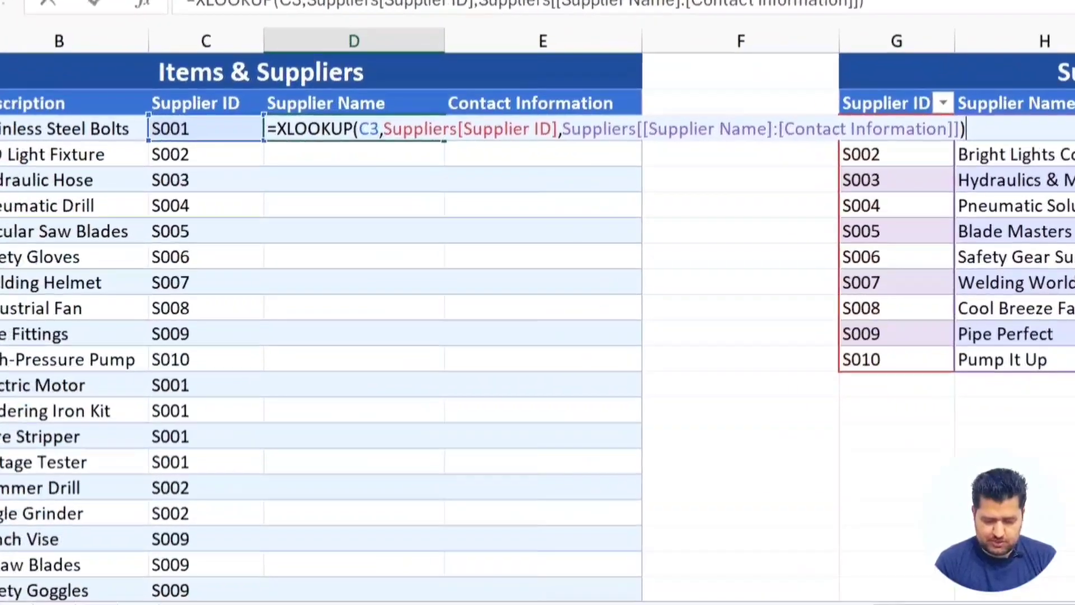
key("Return")
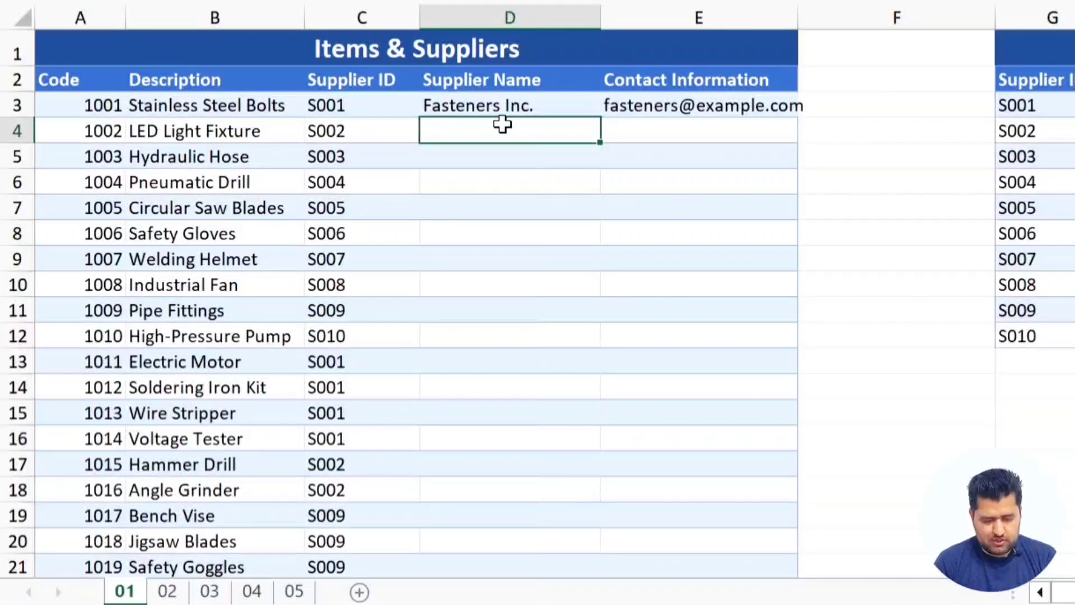
left_click(454, 105)
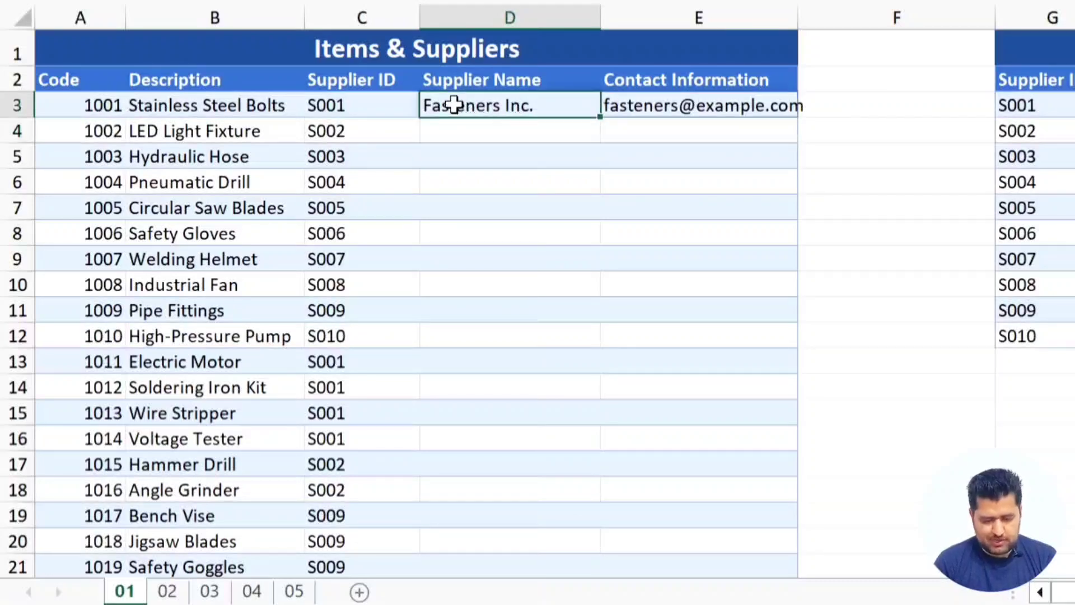
left_click(653, 111)
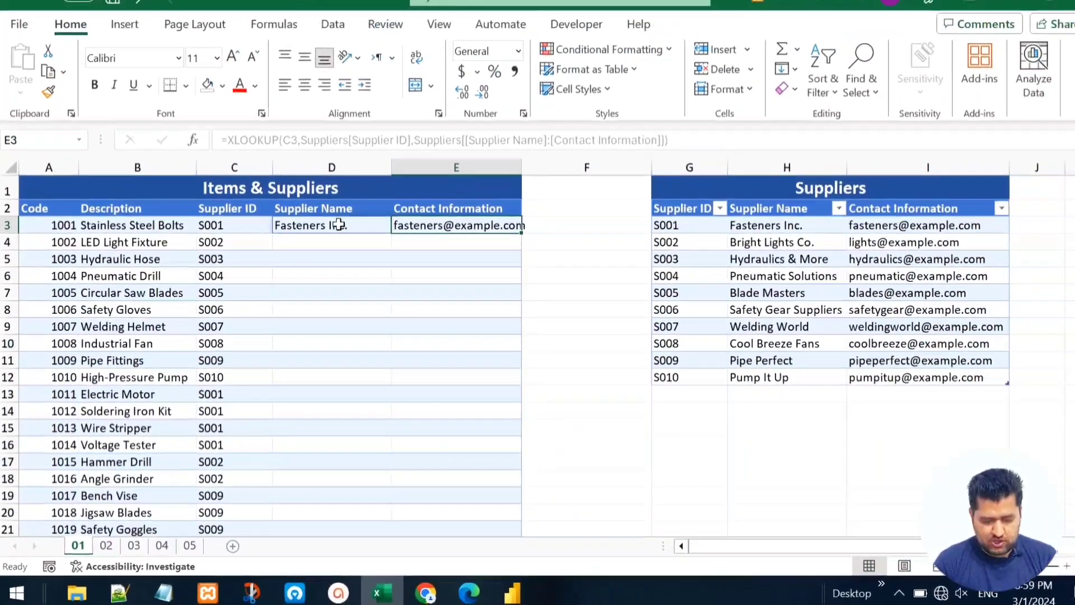
Fill the XLOOKUP formula from D3 down to the last item in row 52 and autofit the Contact Information column.
left_click(519, 104)
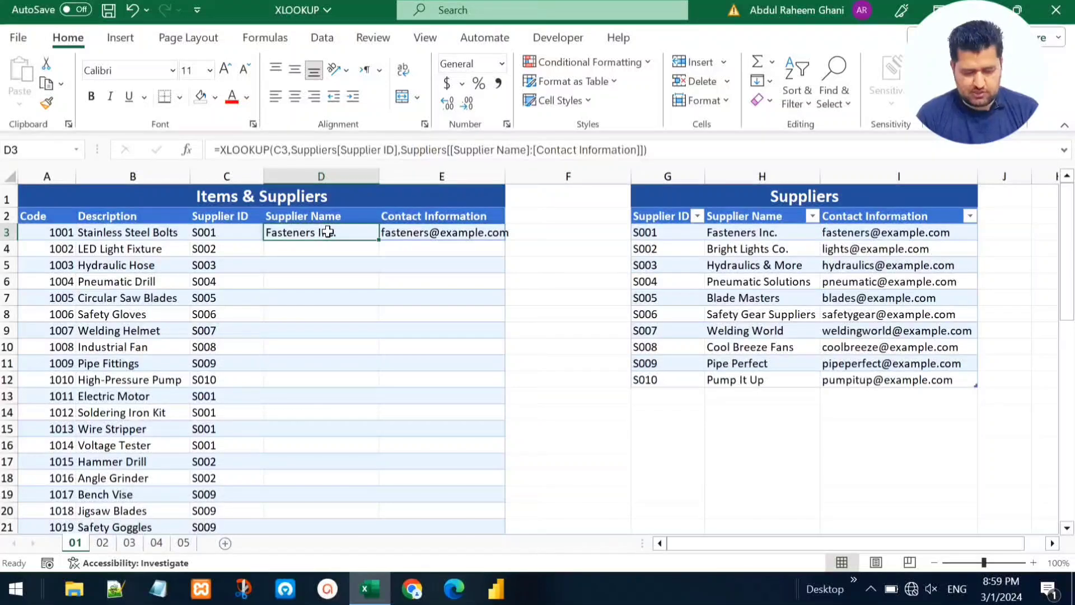
key("Left")
key("ctrl+Down")
key("Right")
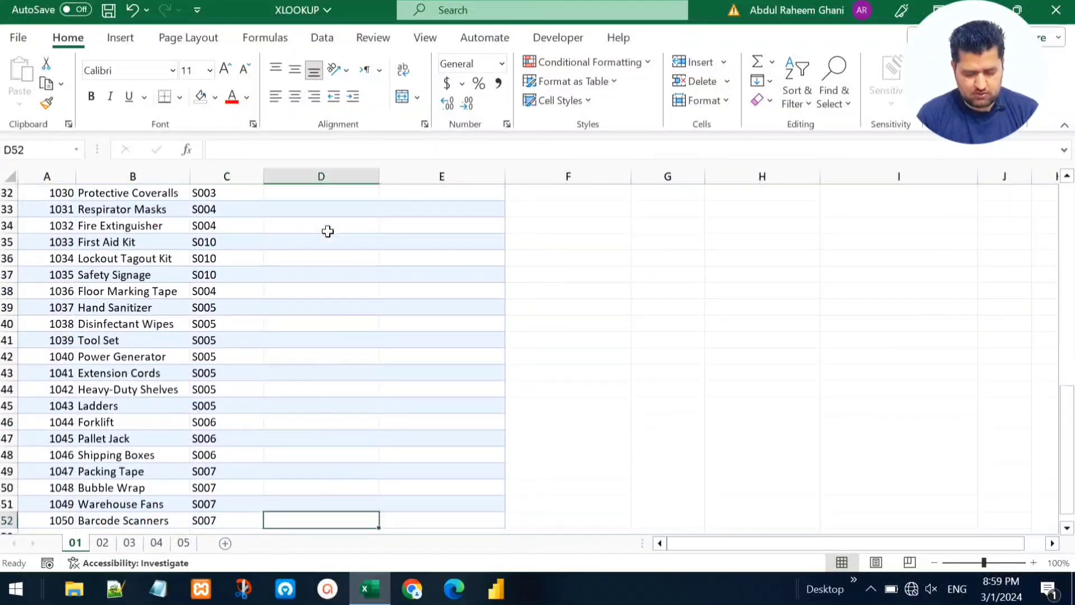
key("ctrl+shift+Up")
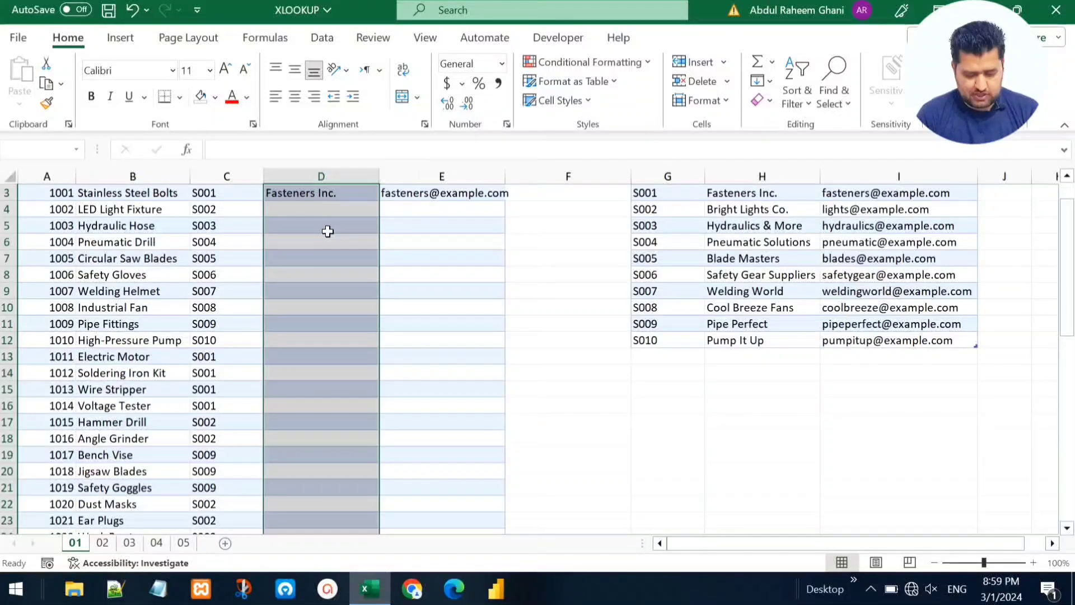
key("ctrl+d")
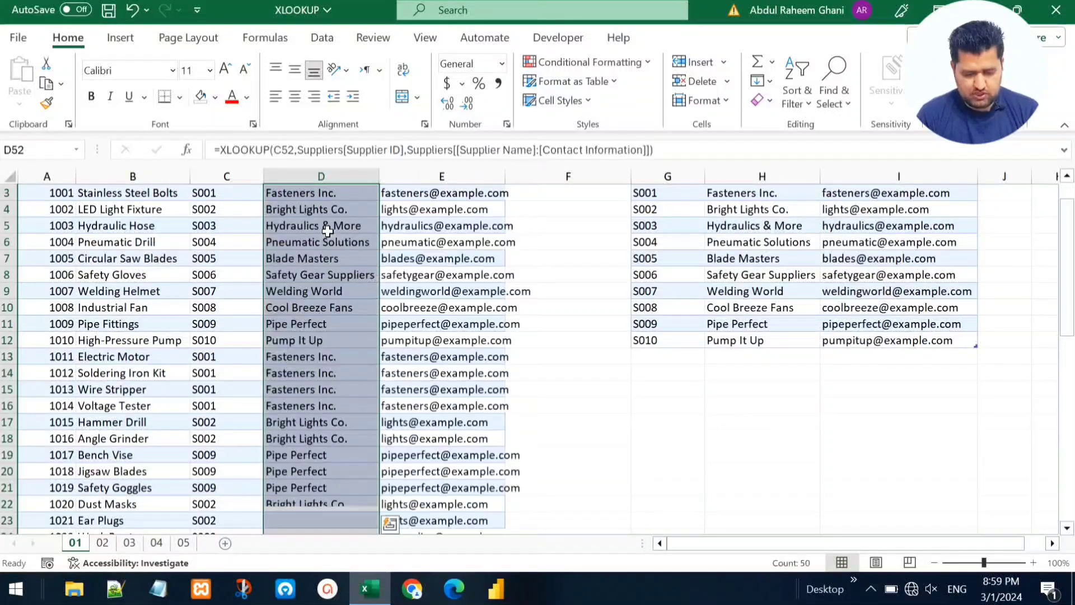
key("ctrl+Up")
key("Down")
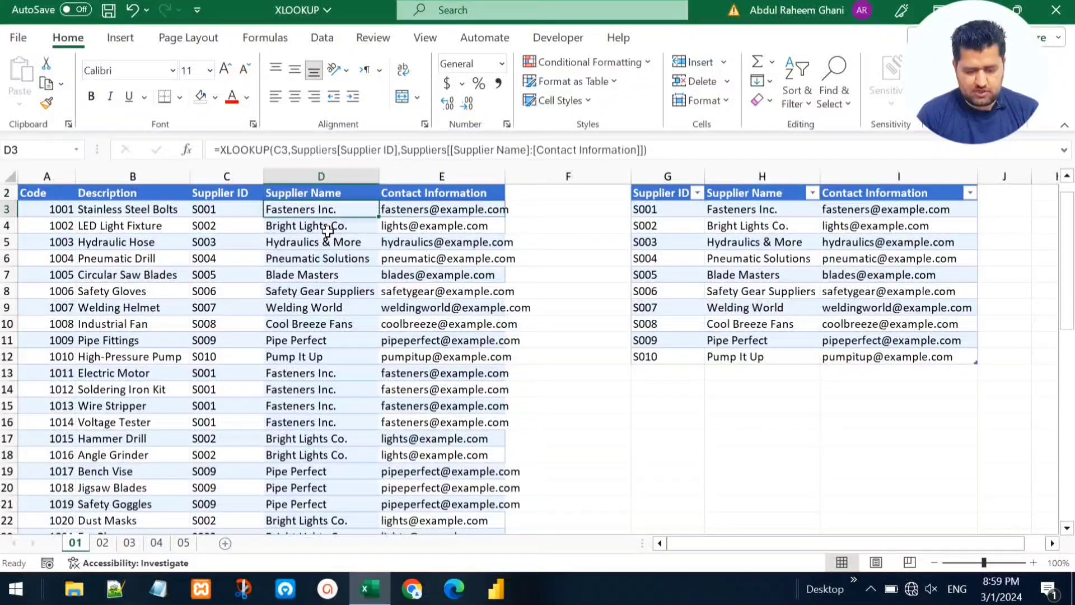
double_click(509, 176)
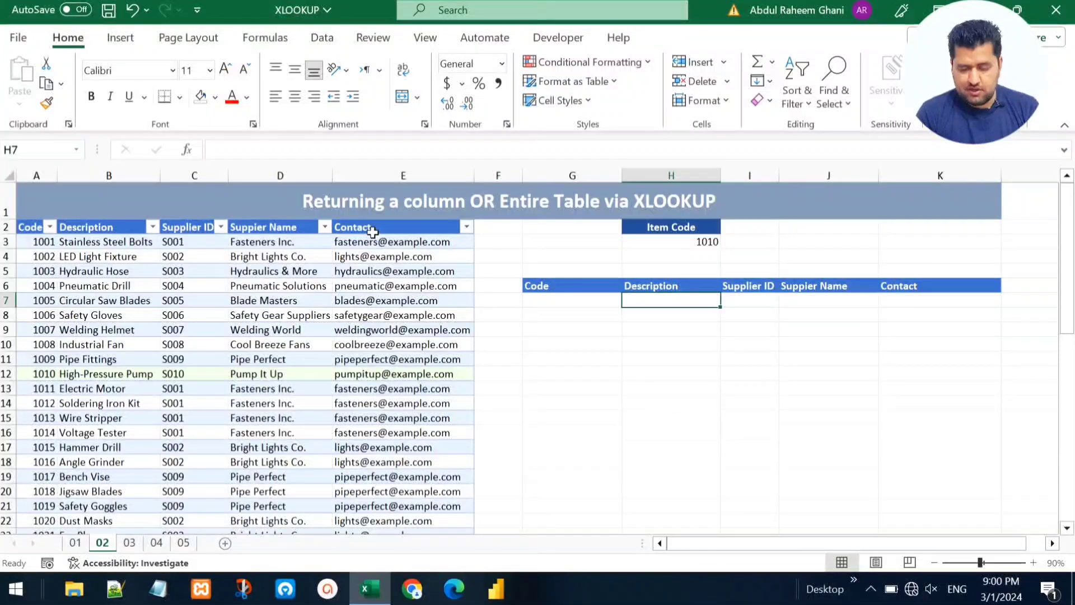
On sheet 02, enter =XLOOKUP(H3,Inventory[Code],Inventory[Description]) in H7 to return the description for the item code in H3.
left_click_drag(669, 229, 675, 243)
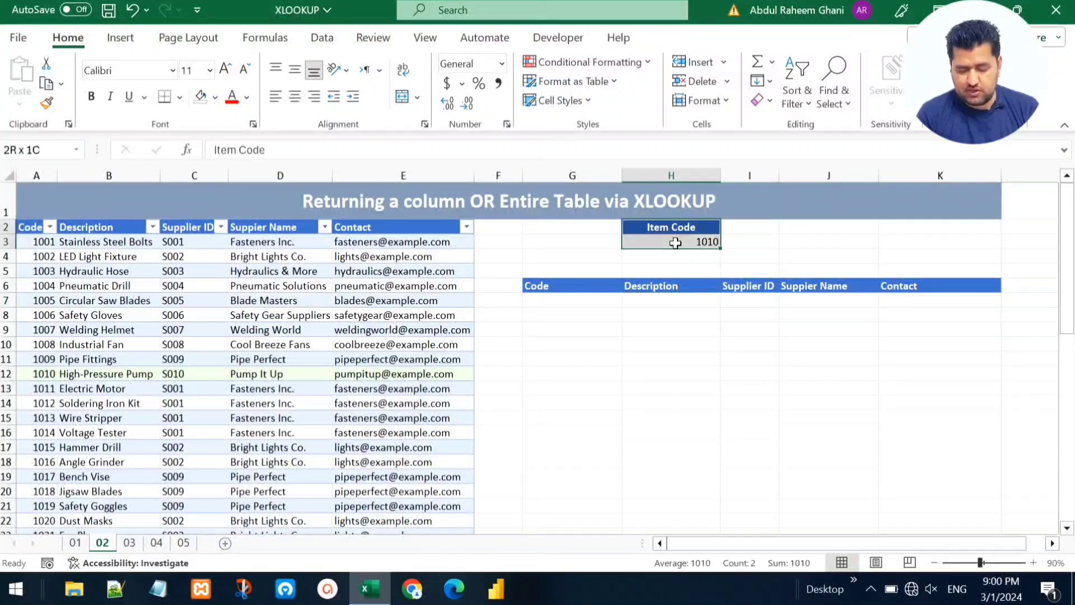
left_click(676, 242)
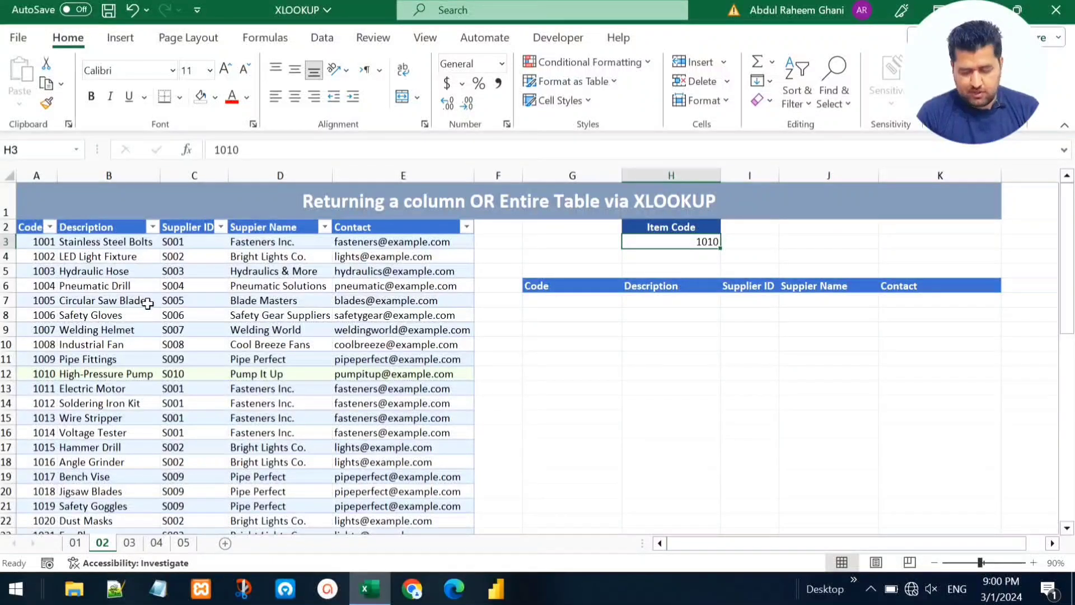
left_click(645, 302)
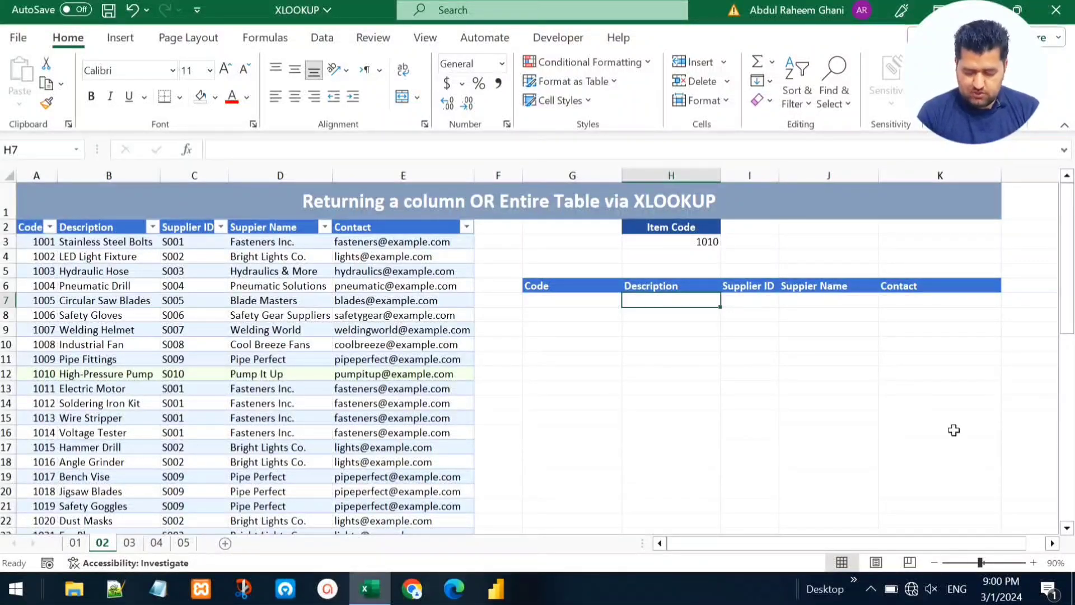
type("=xlo")
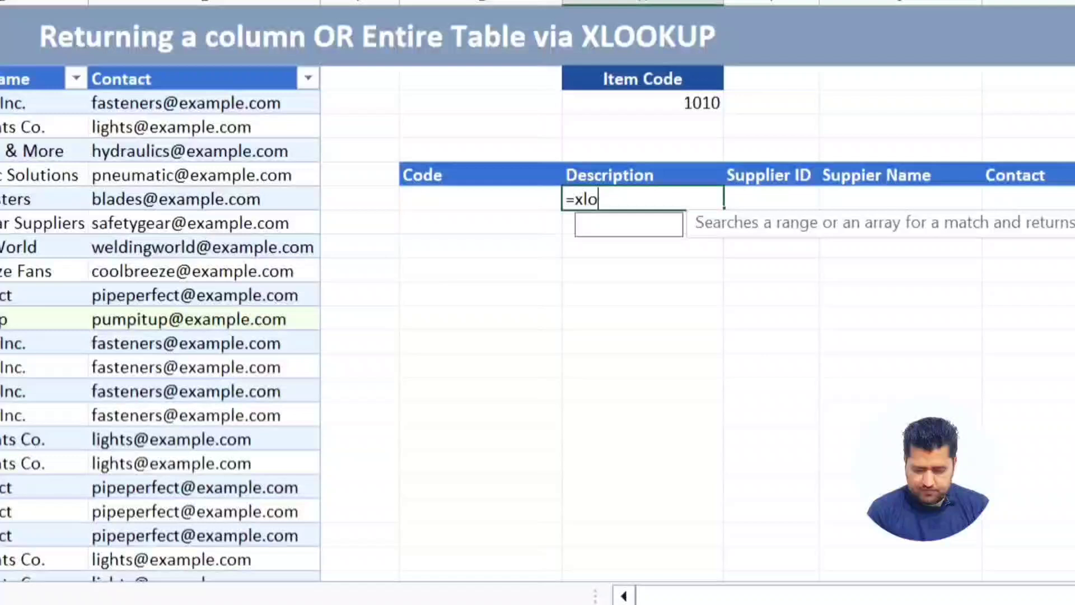
key("Tab")
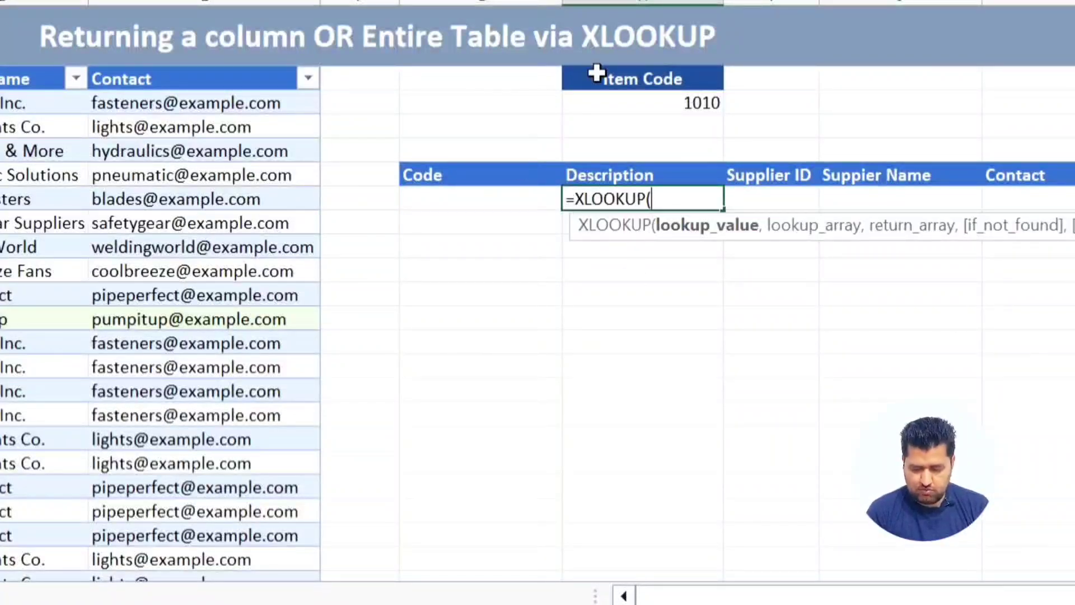
left_click(670, 101)
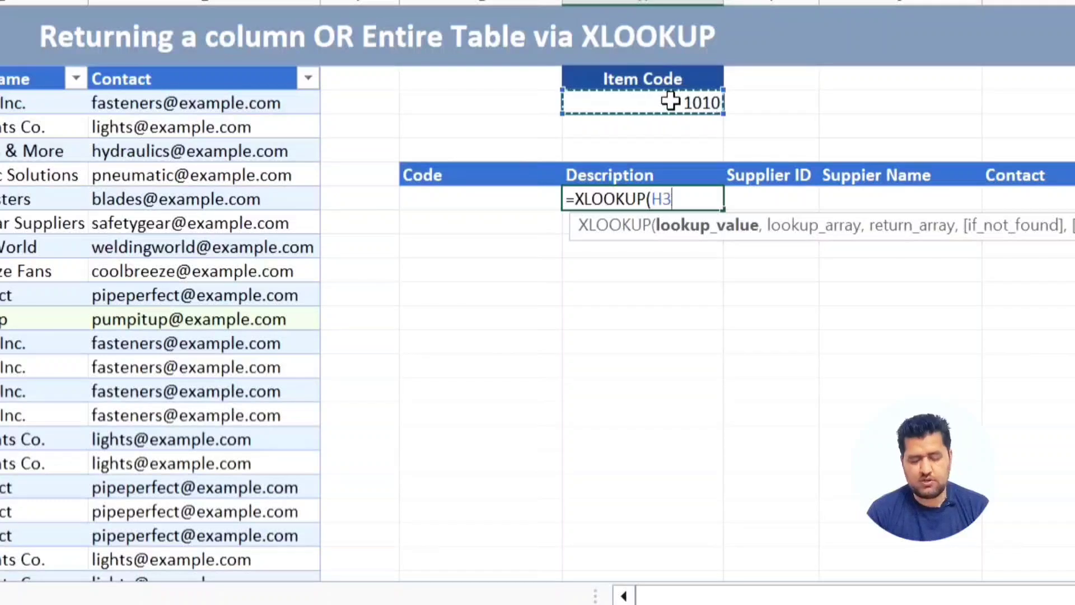
type(",")
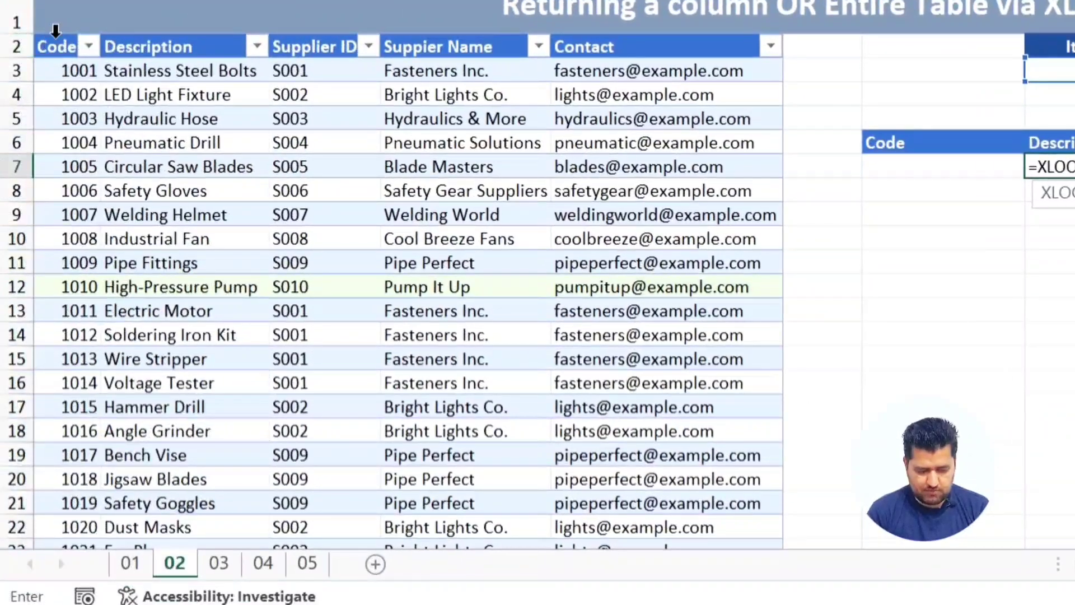
left_click(55, 29)
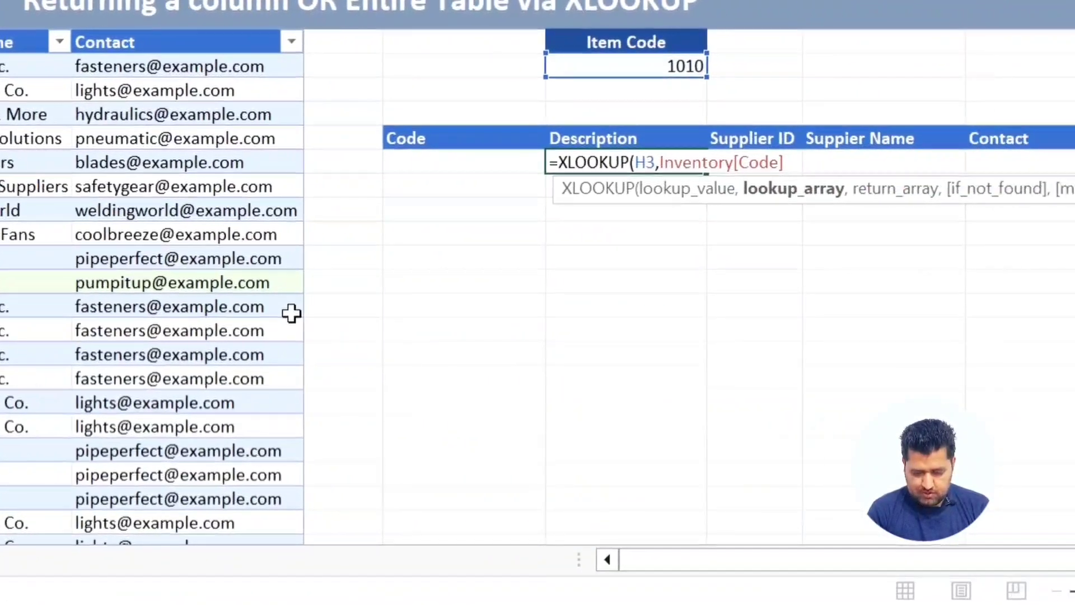
type(",")
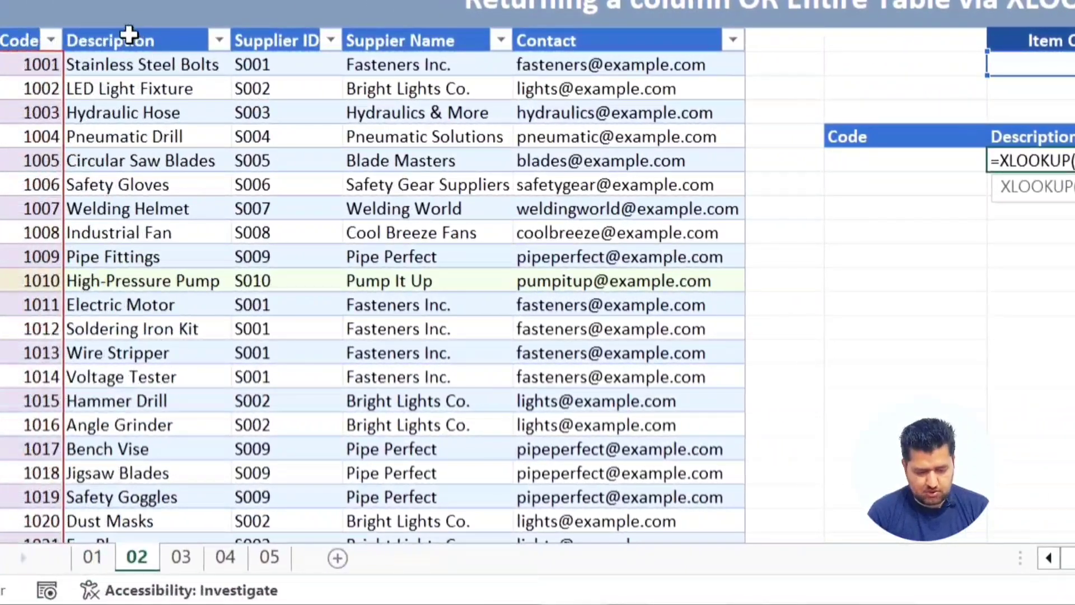
left_click(127, 31)
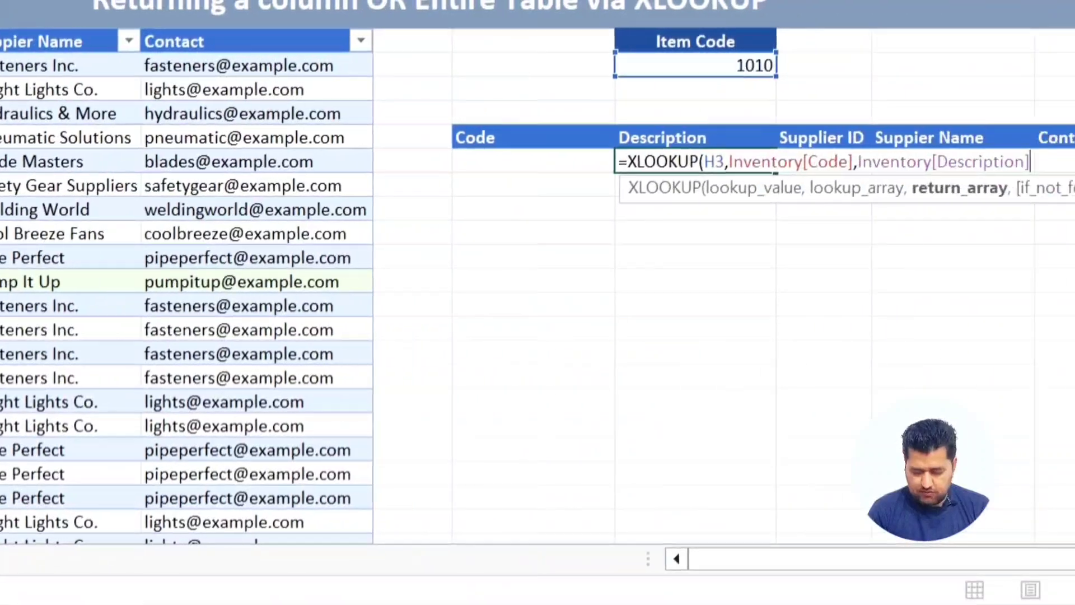
type(")")
key("Return")
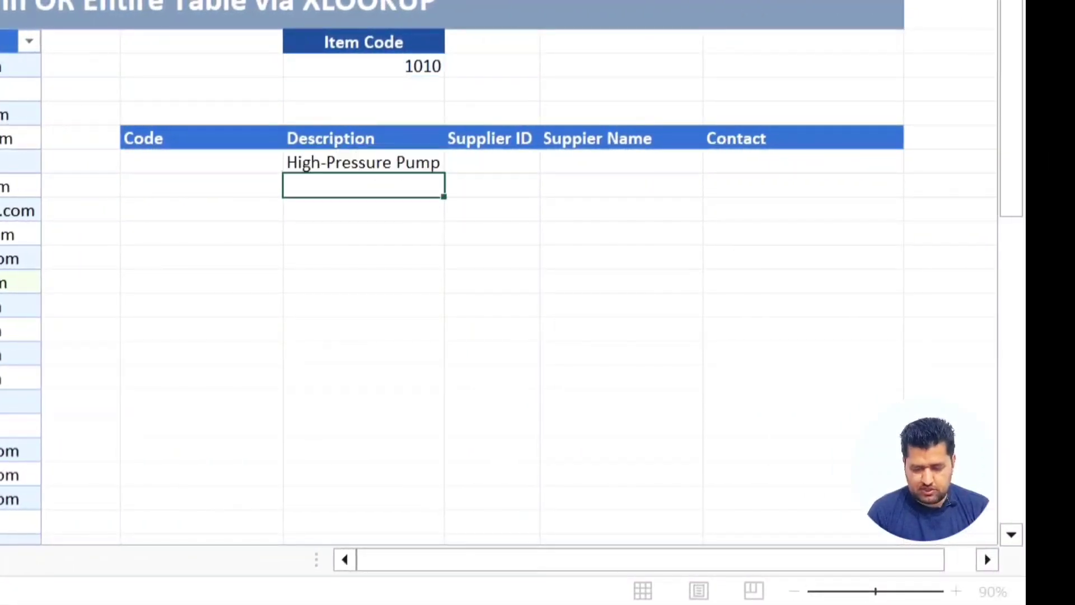
Compare the H7 lookup result with the item 1010 row of the inventory table, and clear the formula from H7.
left_click(363, 162)
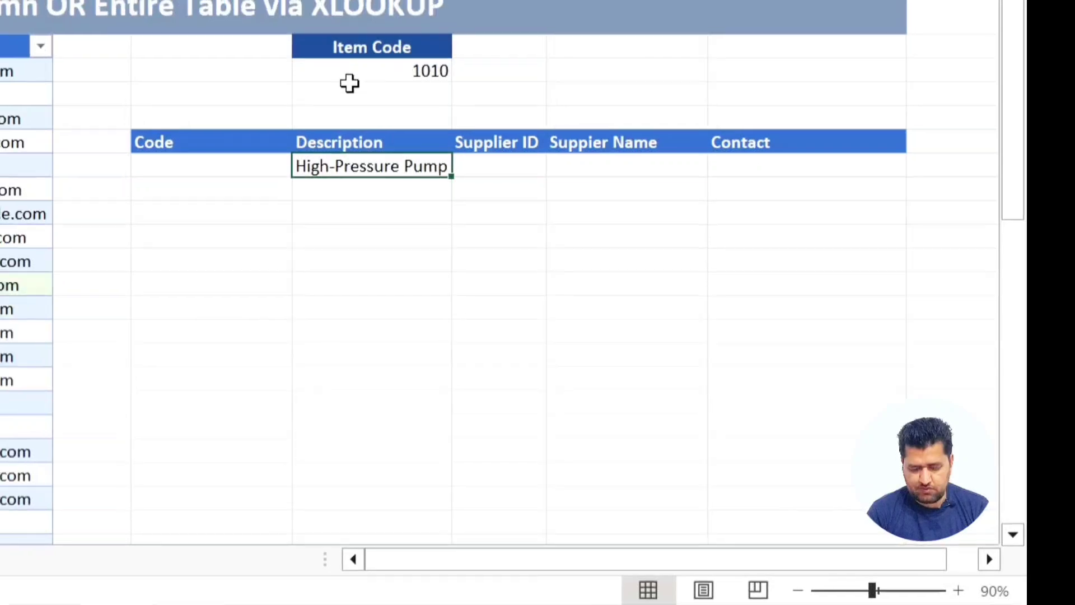
left_click(353, 67)
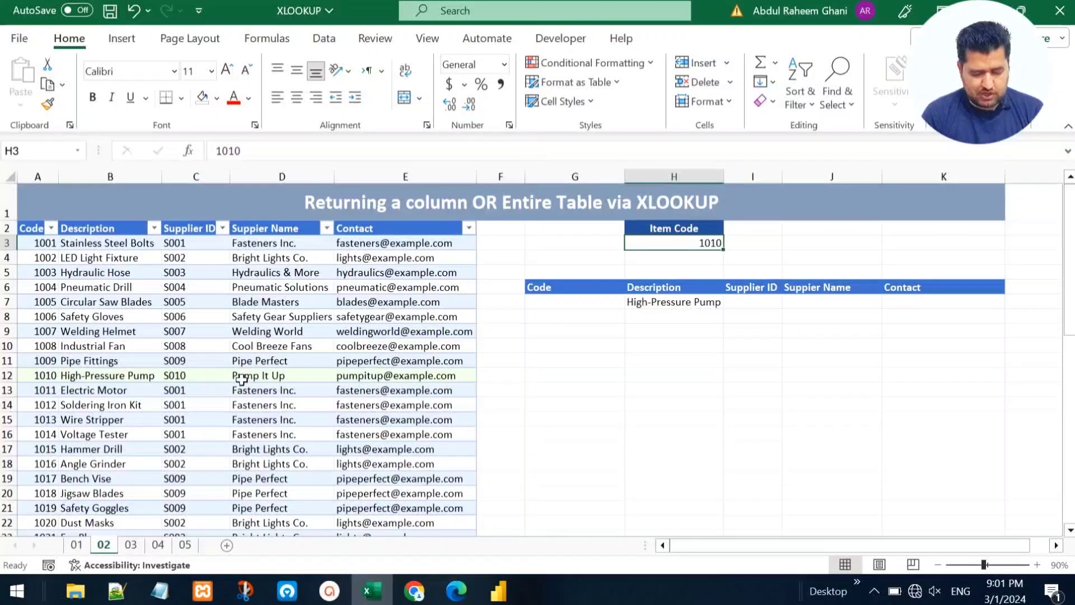
left_click(39, 380)
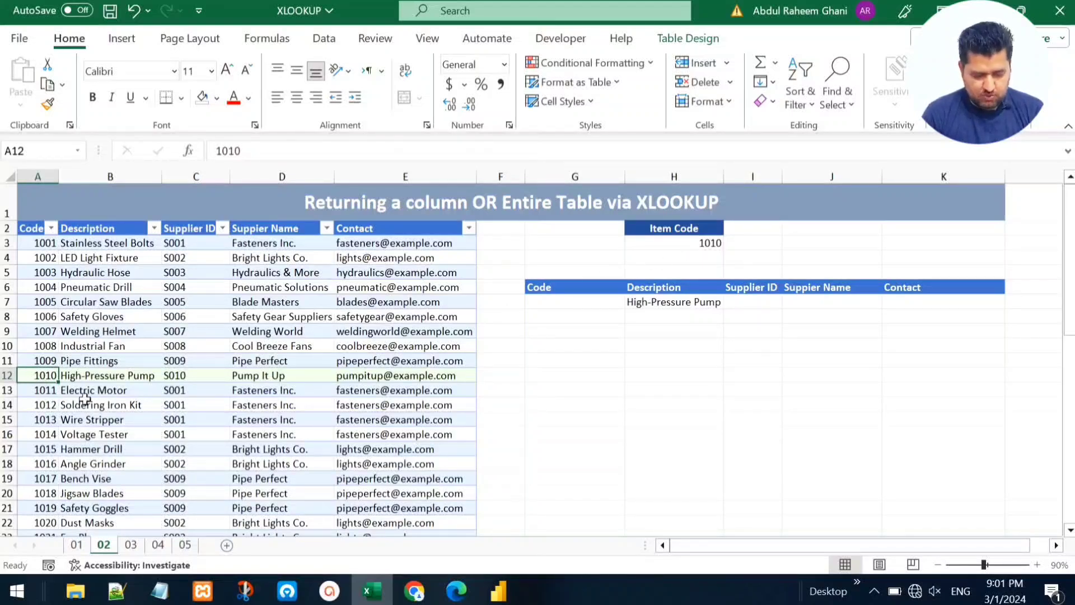
left_click(106, 376)
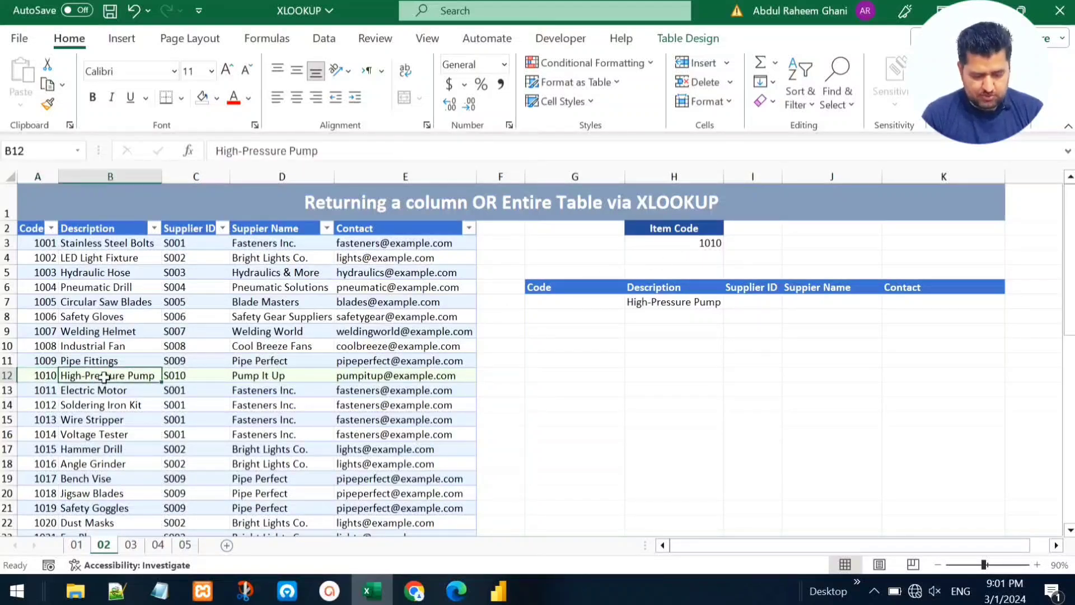
left_click(662, 305)
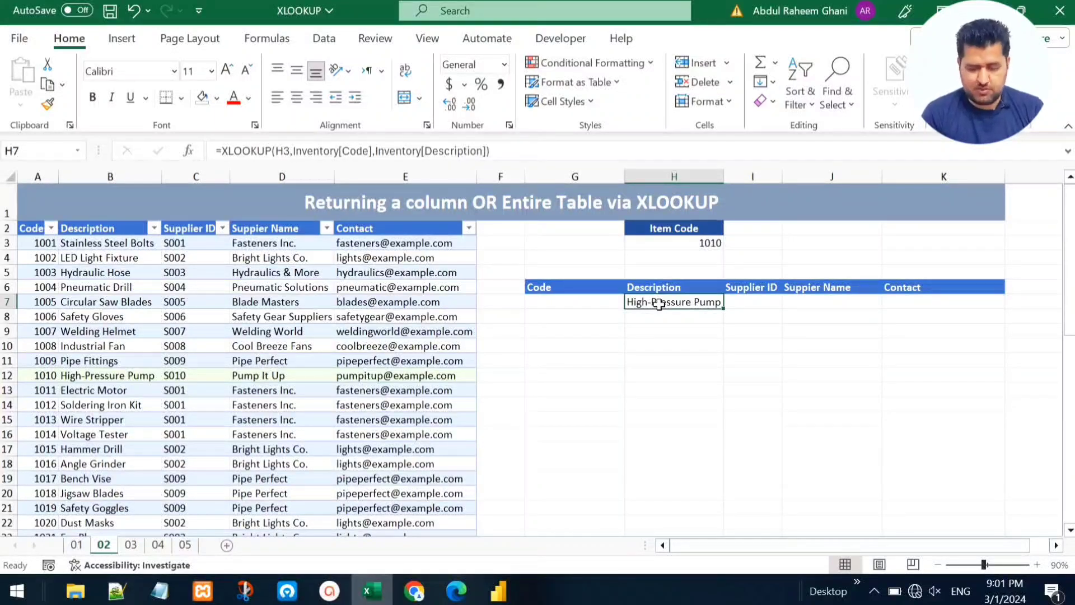
key("Delete")
Enter =XLOOKUP(H3,Inventory[Code],Inventory) in G7 to return the item's entire row, and compare it with the item 1010 row of the inventory table.
key("Left")
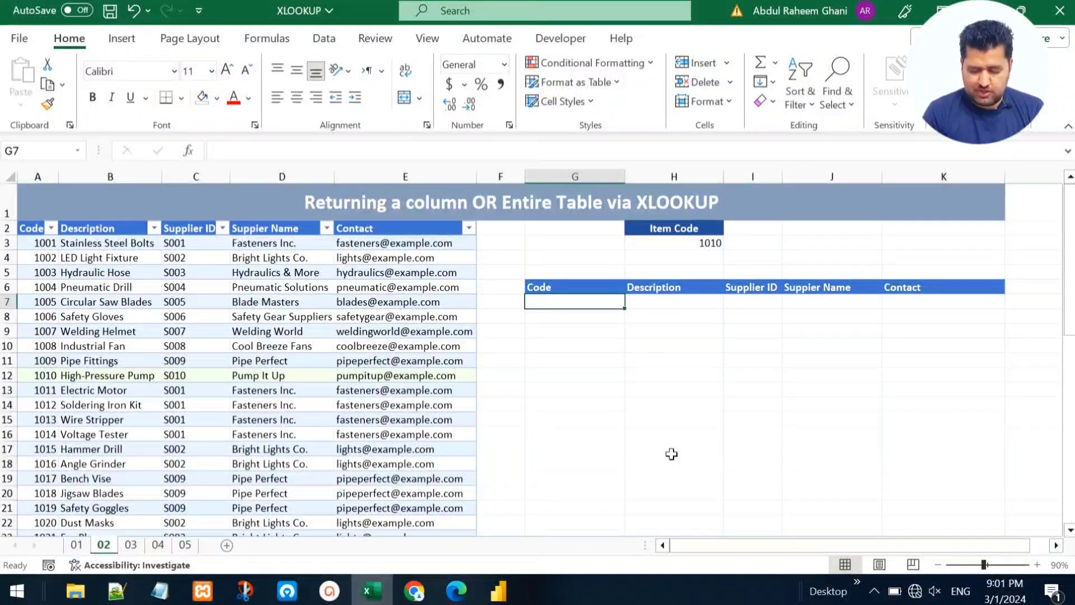
type("=xlo")
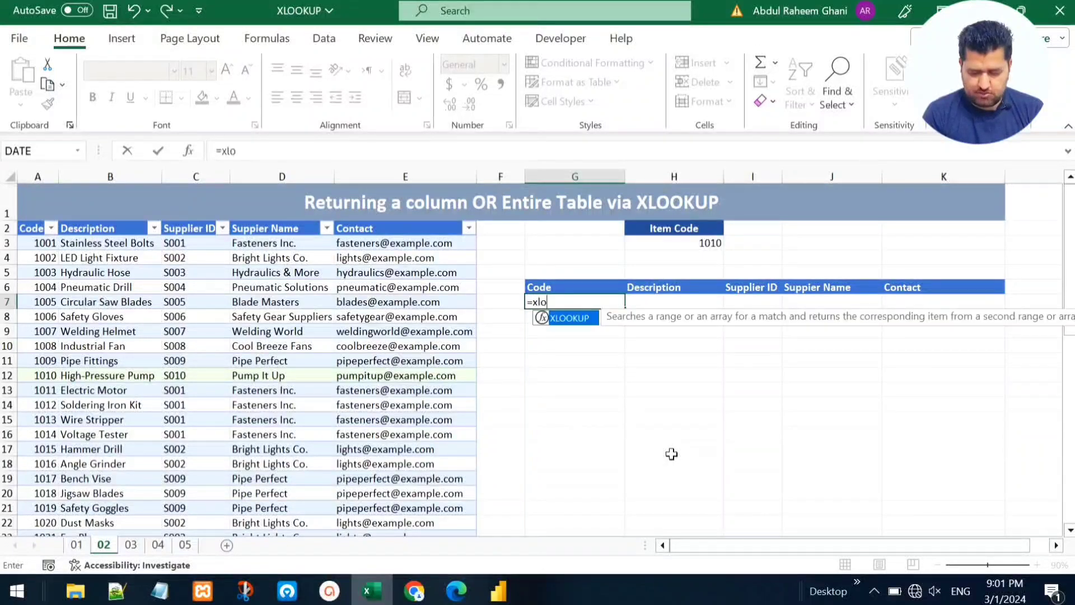
key("Tab")
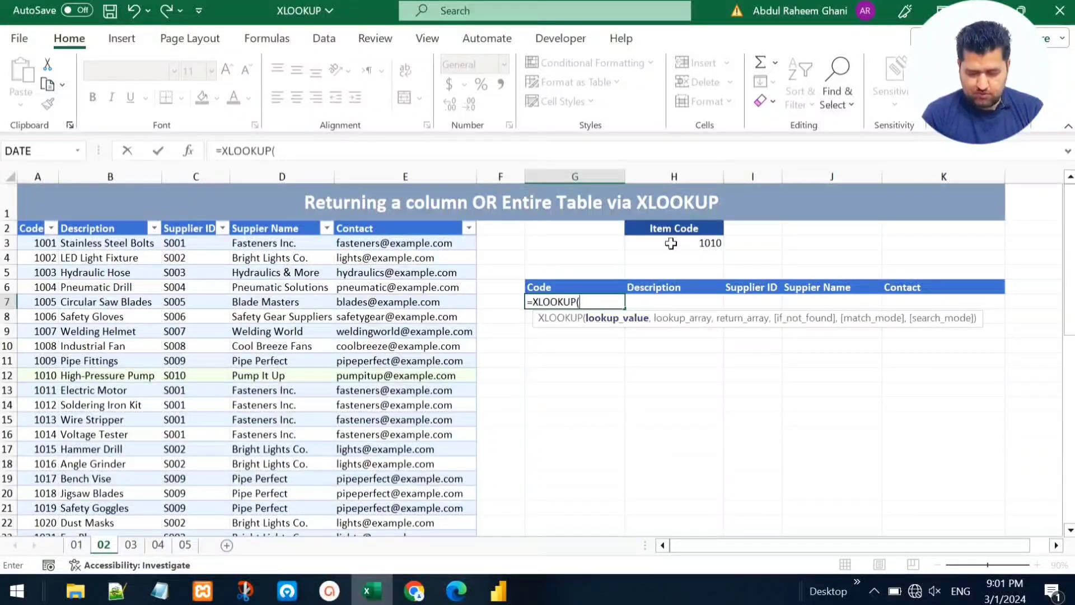
left_click(699, 241)
type(",")
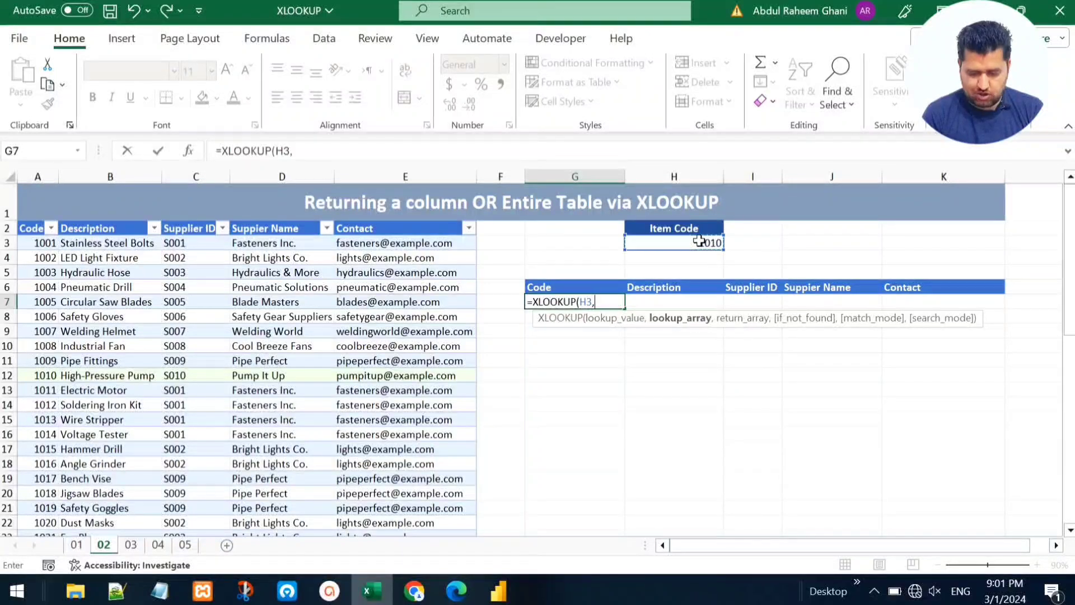
left_click(31, 218)
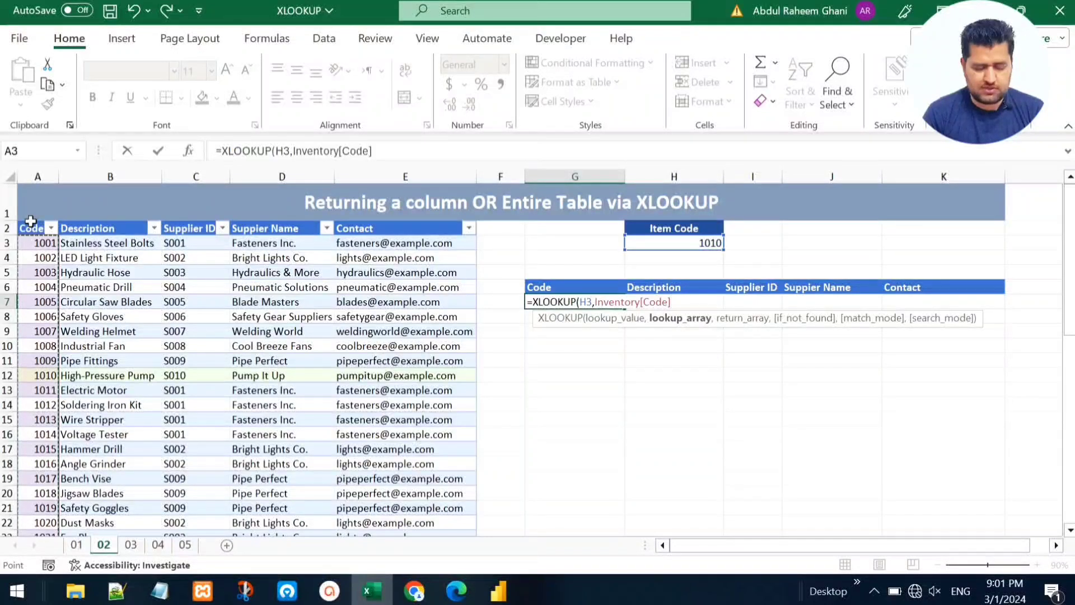
type(",")
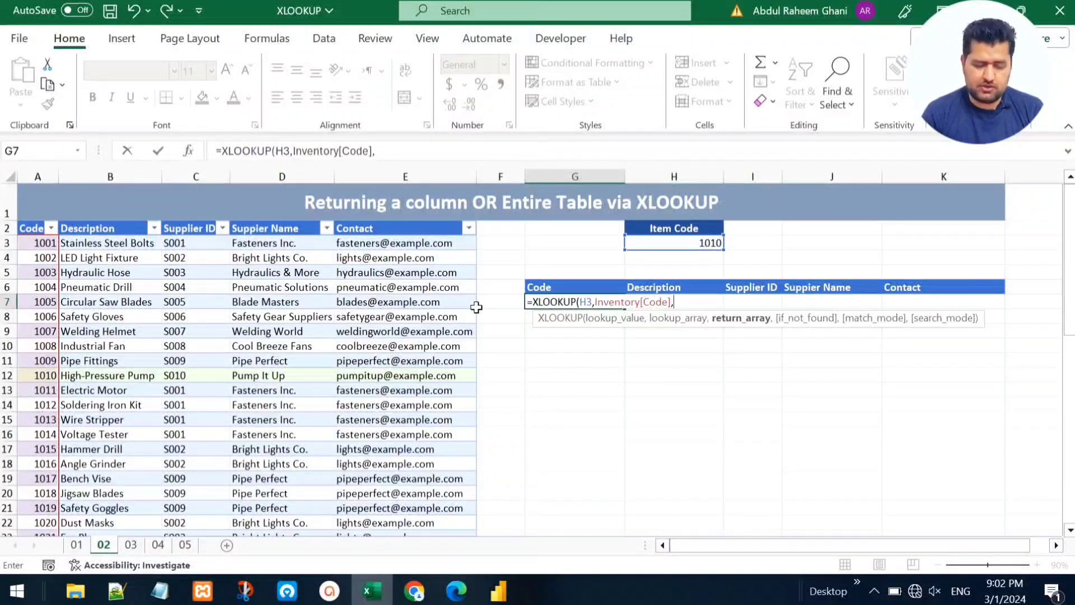
left_click_drag(35, 217, 444, 234)
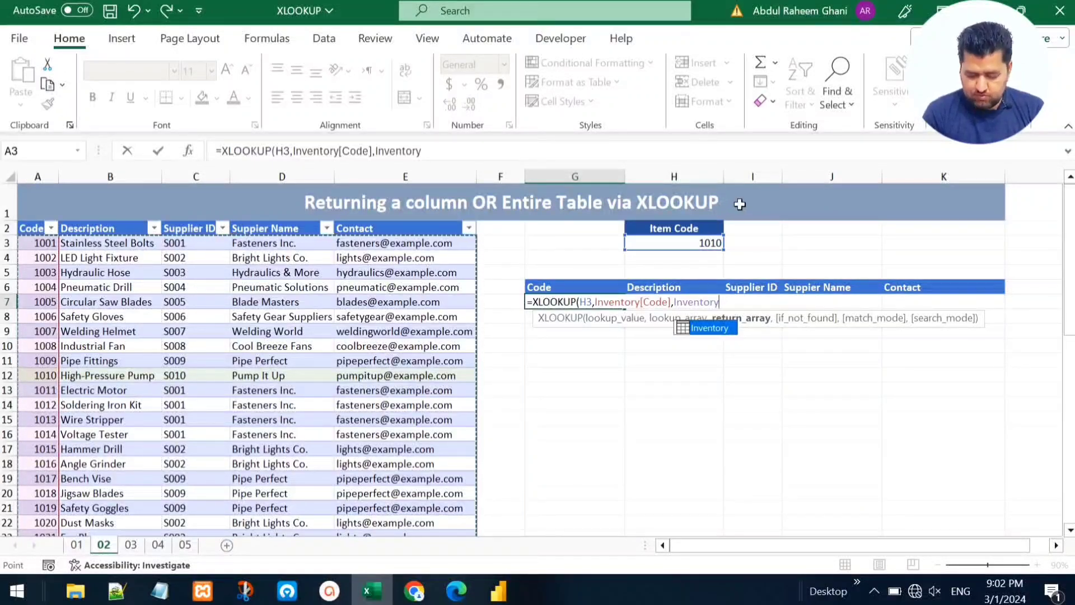
type(")")
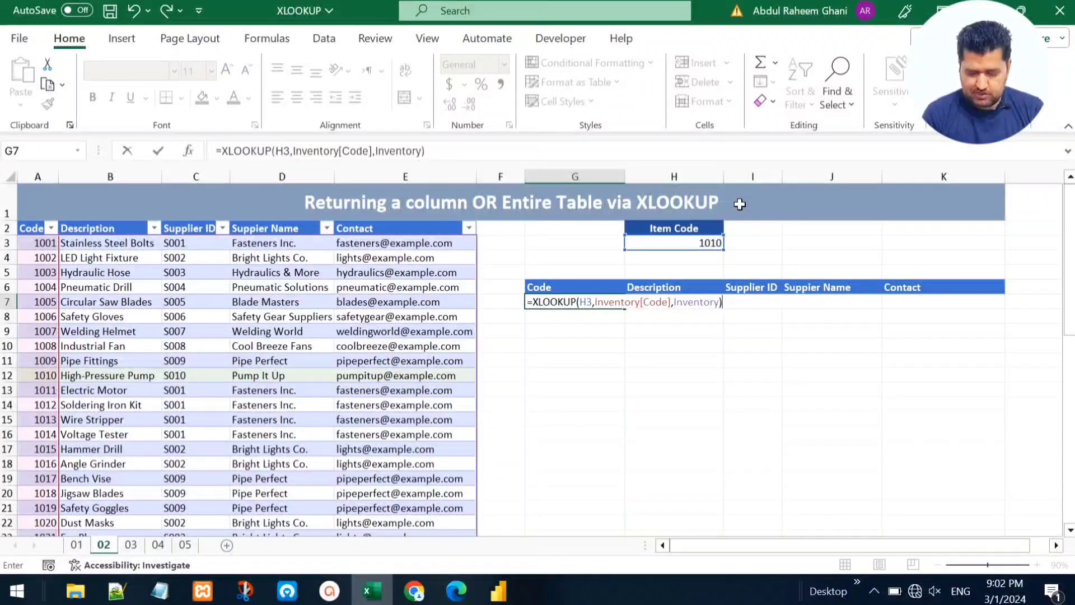
key("Return")
key("Up")
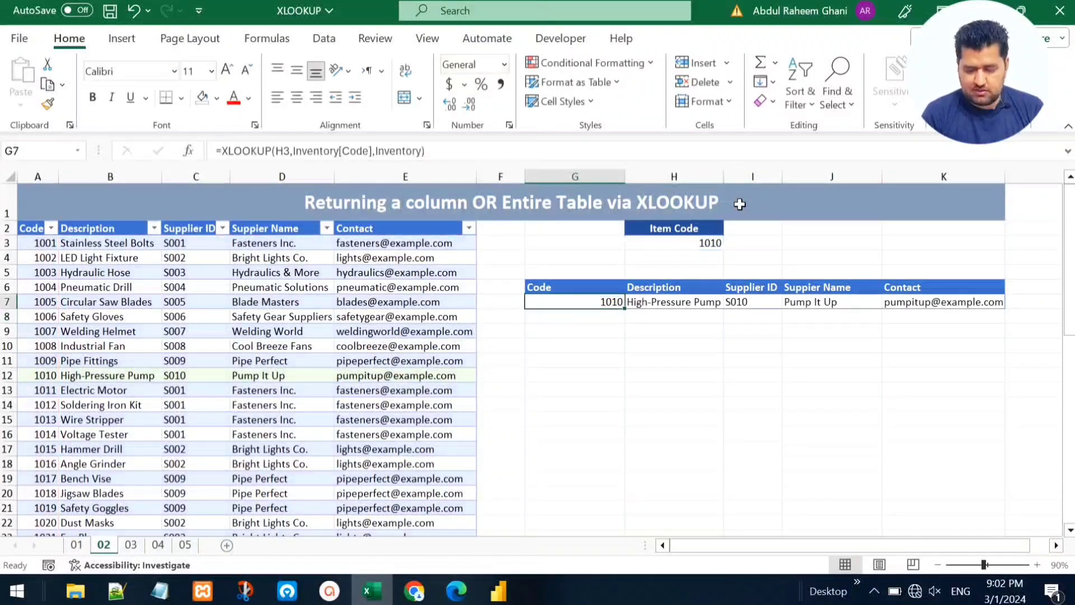
left_click(691, 242)
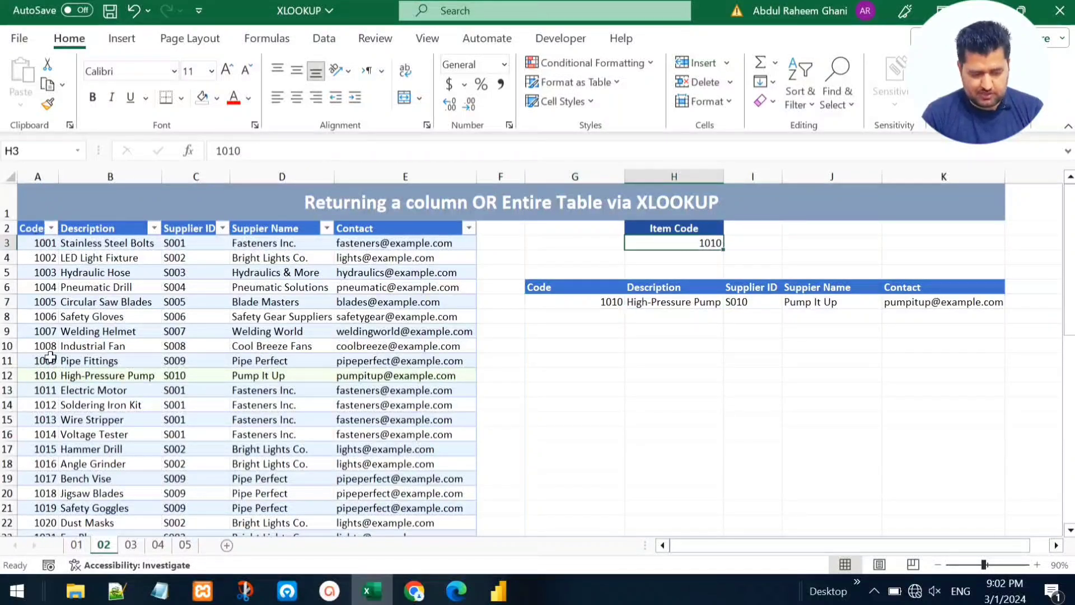
left_click_drag(44, 370, 440, 375)
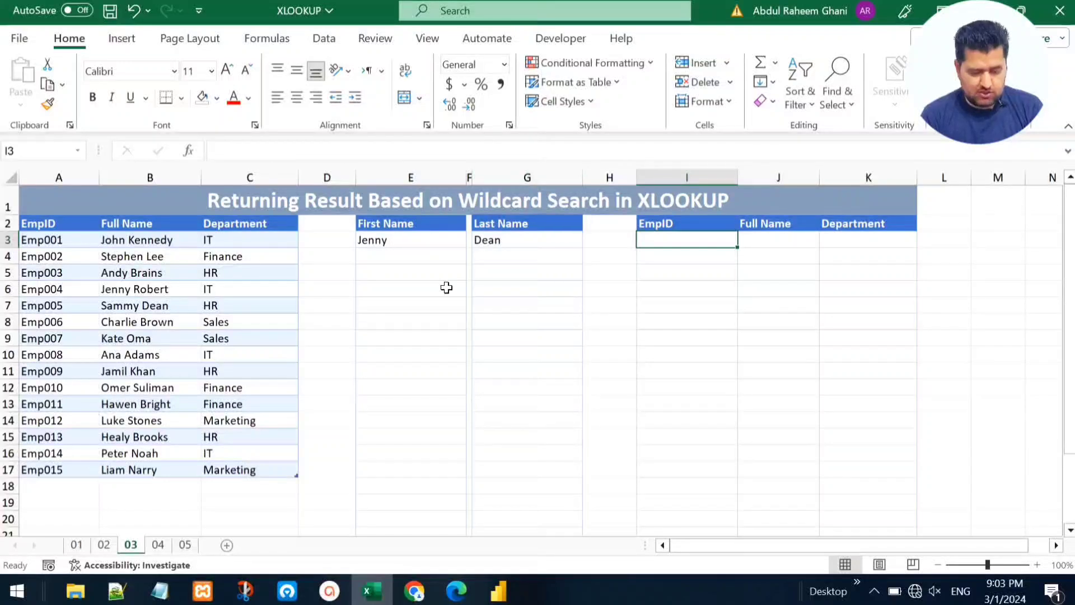
On sheet 03, check the employee table's name and review the first name and last name search cells.
left_click(45, 255)
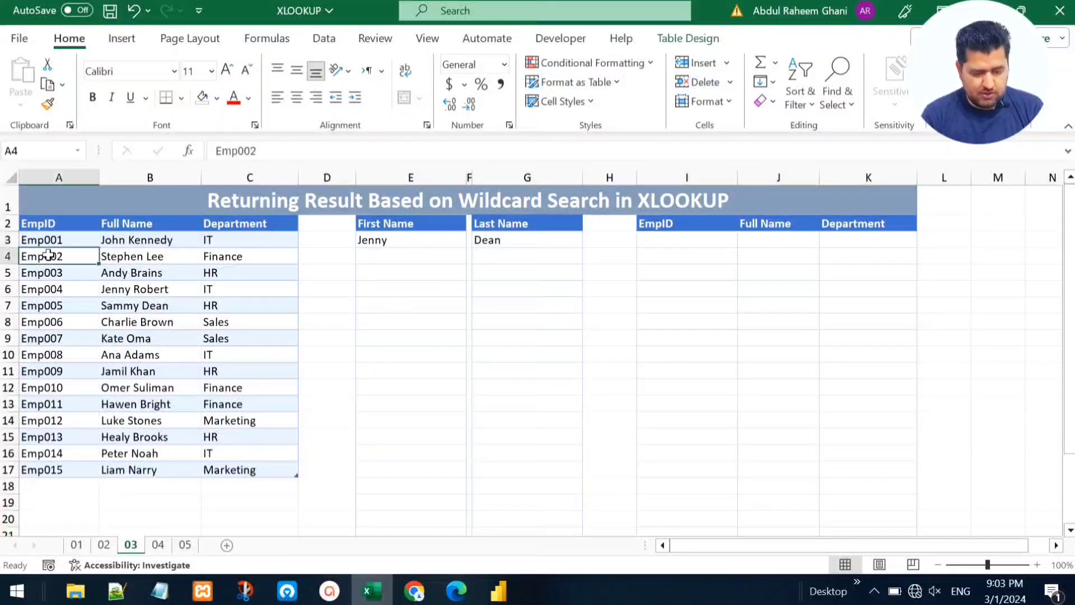
left_click(698, 44)
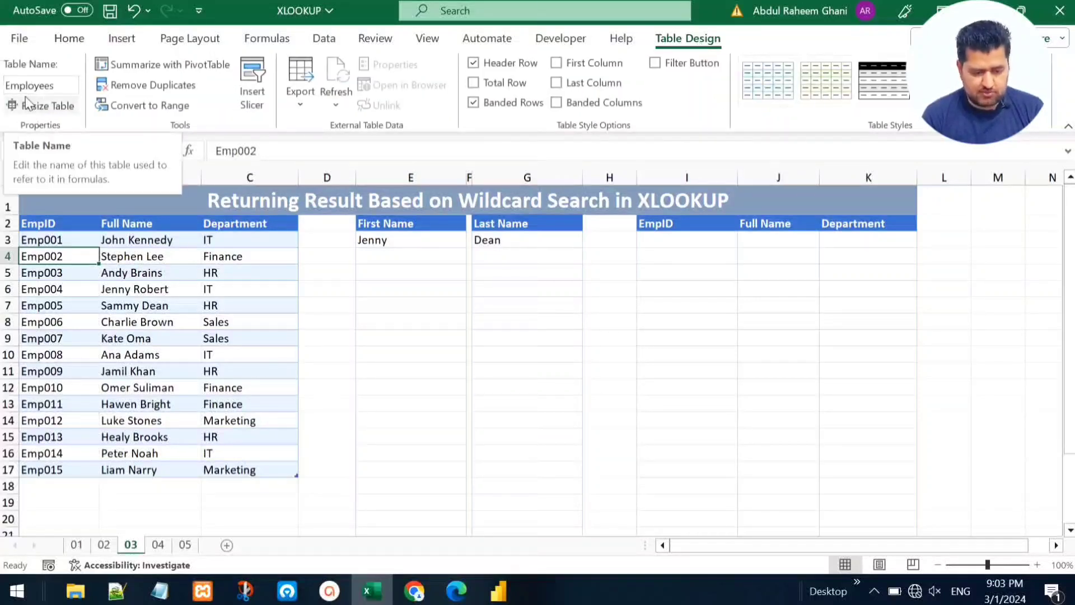
left_click(422, 226)
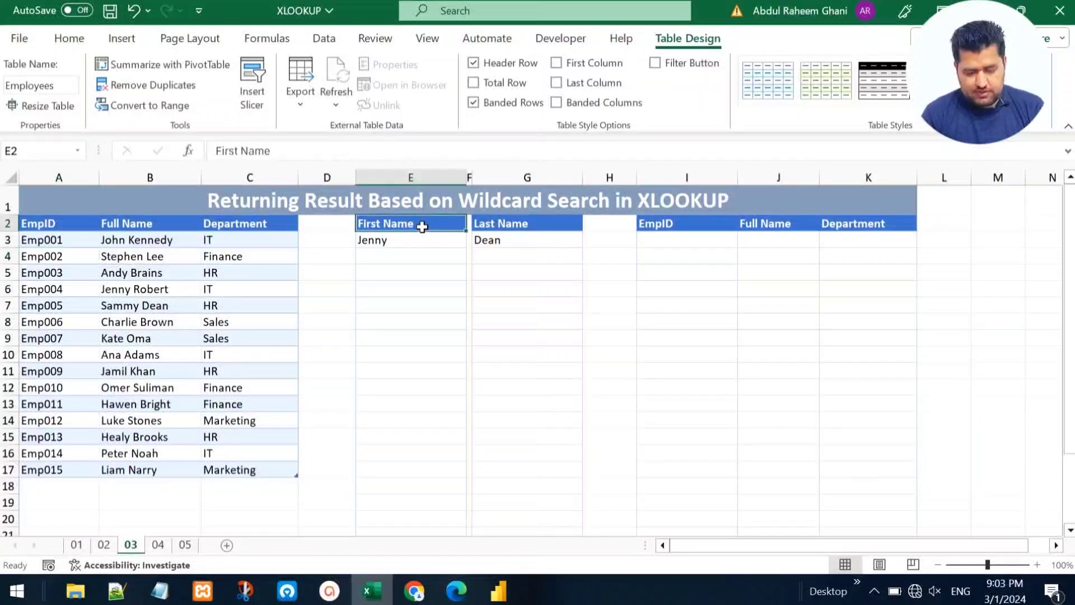
left_click(508, 235)
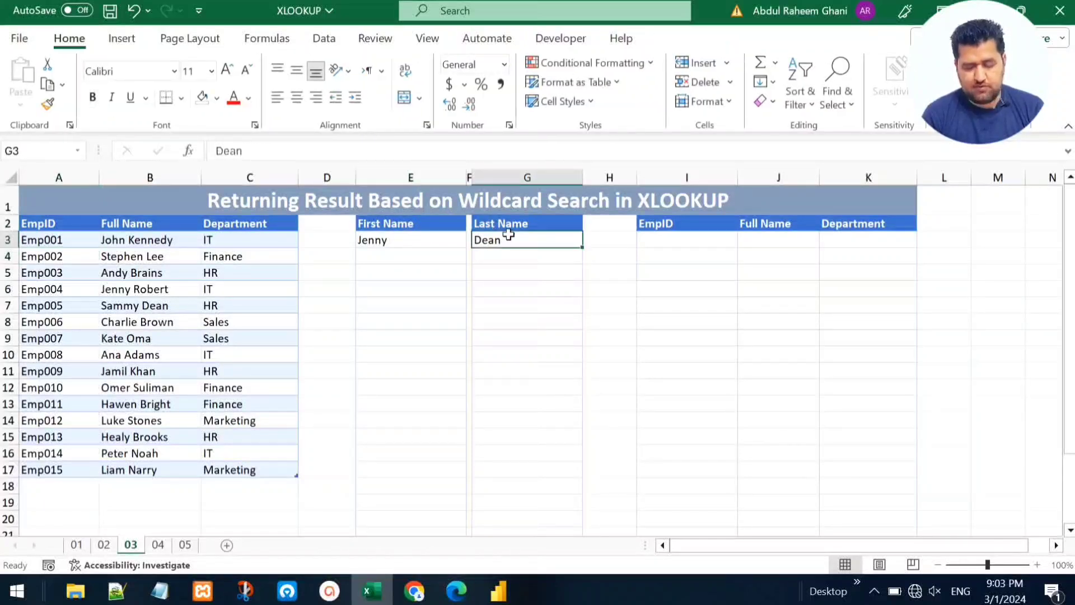
left_click(394, 240)
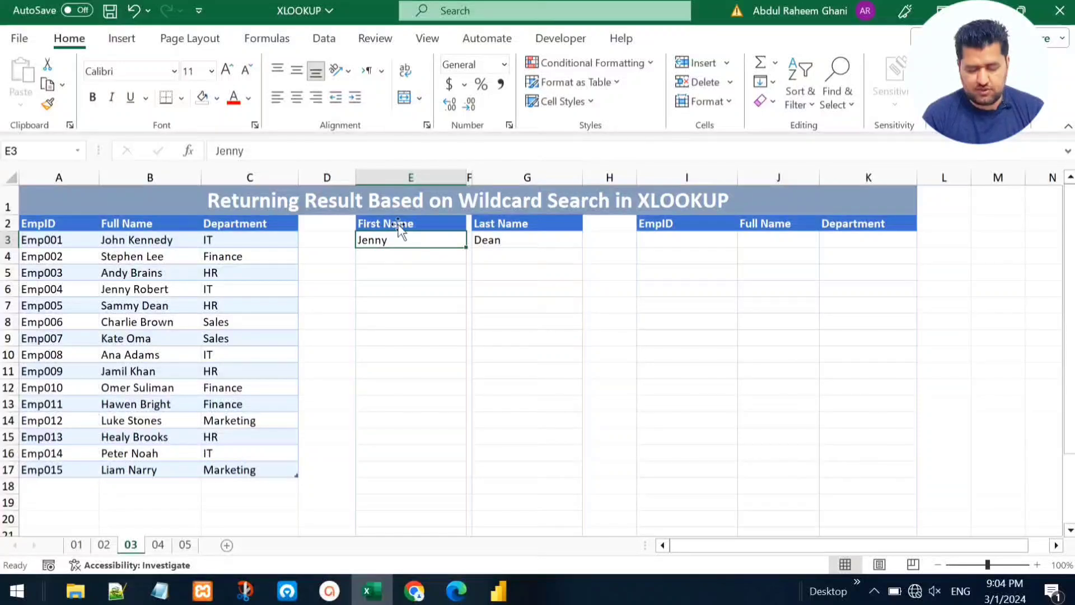
Begin an XLOOKUP formula in I3 with E3&"*" as the lookup value, so that it matches names starting with the first name.
left_click(674, 240)
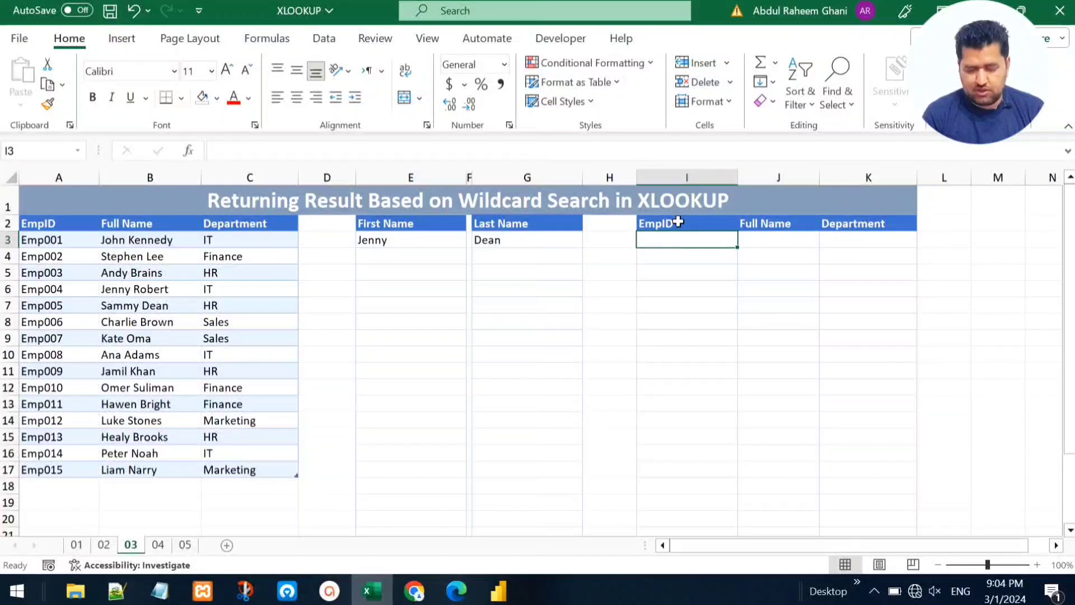
type("=xlo")
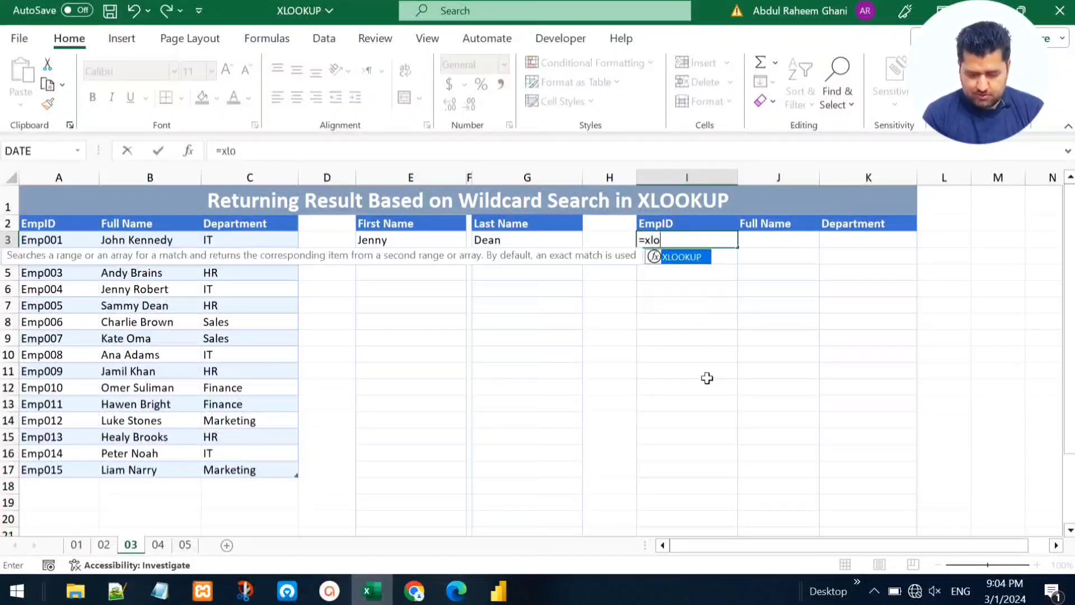
key("Tab")
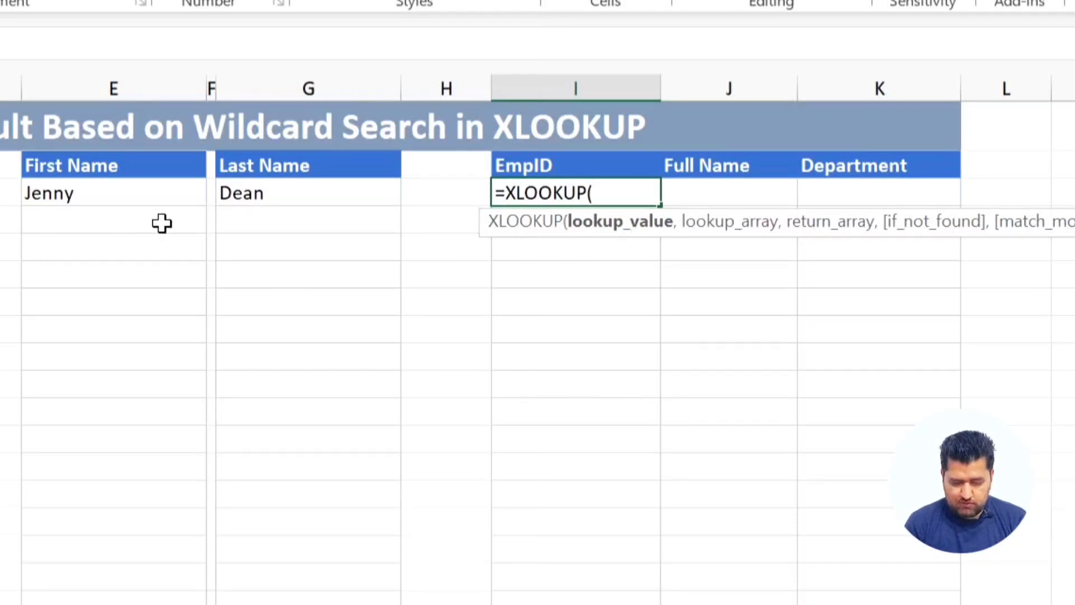
left_click(96, 196)
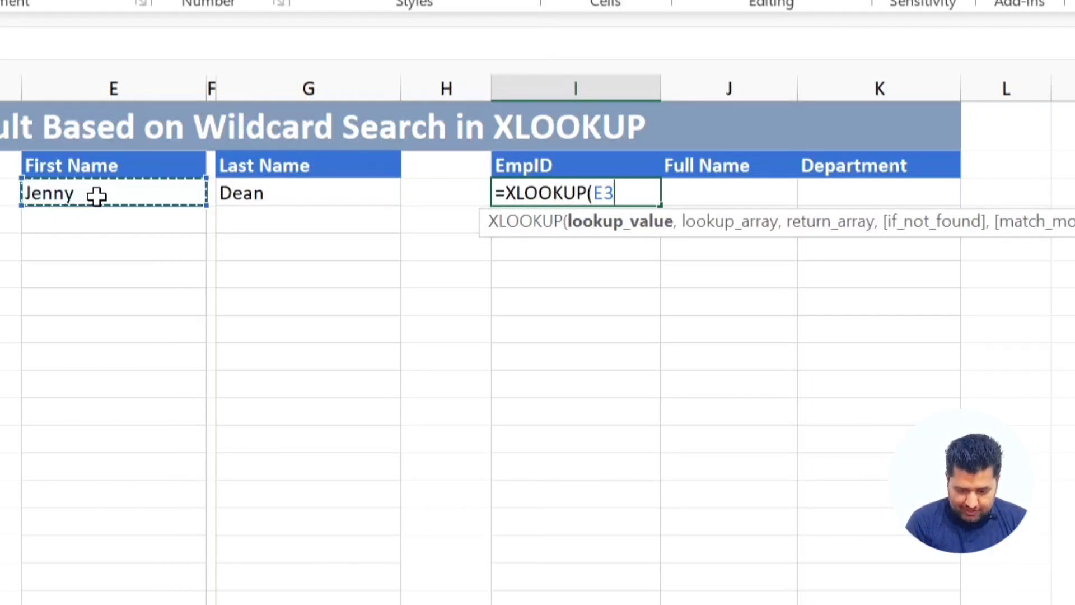
type("&\"")
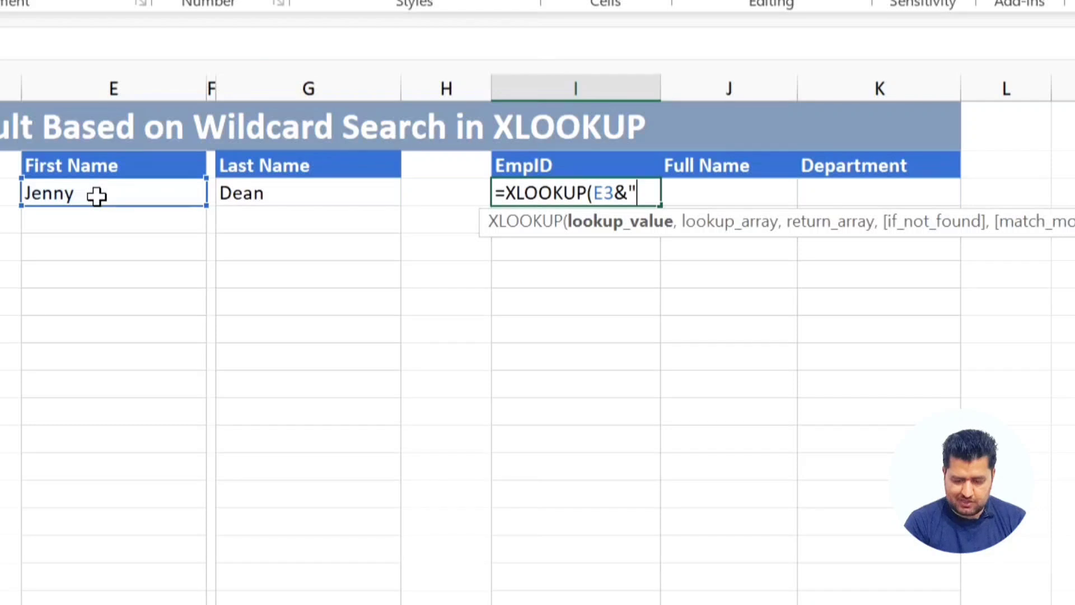
type("*")
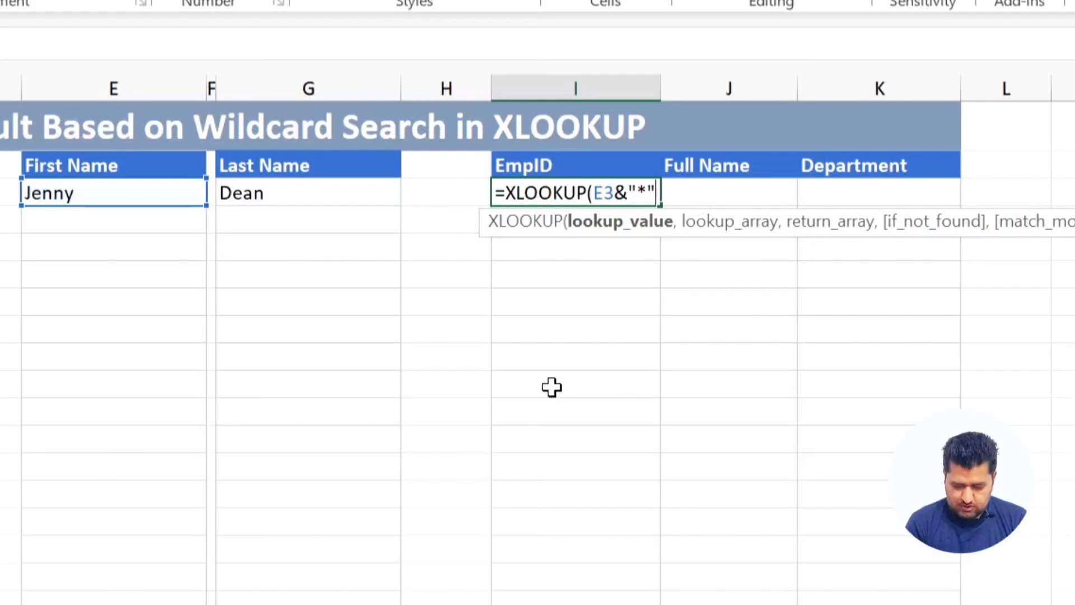
Add Employees[Full Name] as the lookup array and the whole Employees table as the return array in the I3 formula.
type(",")
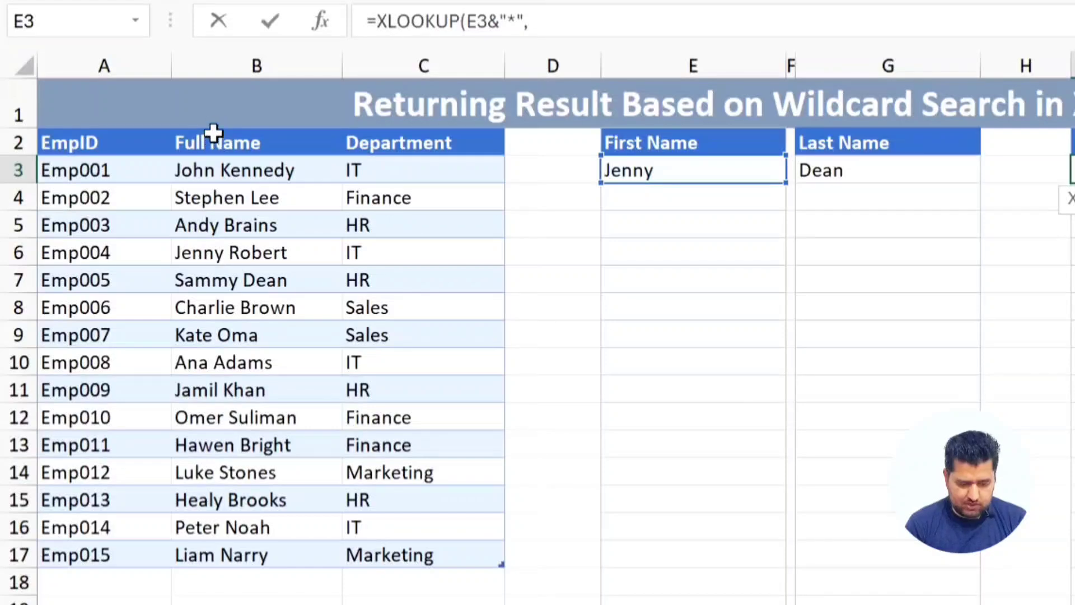
left_click(214, 128)
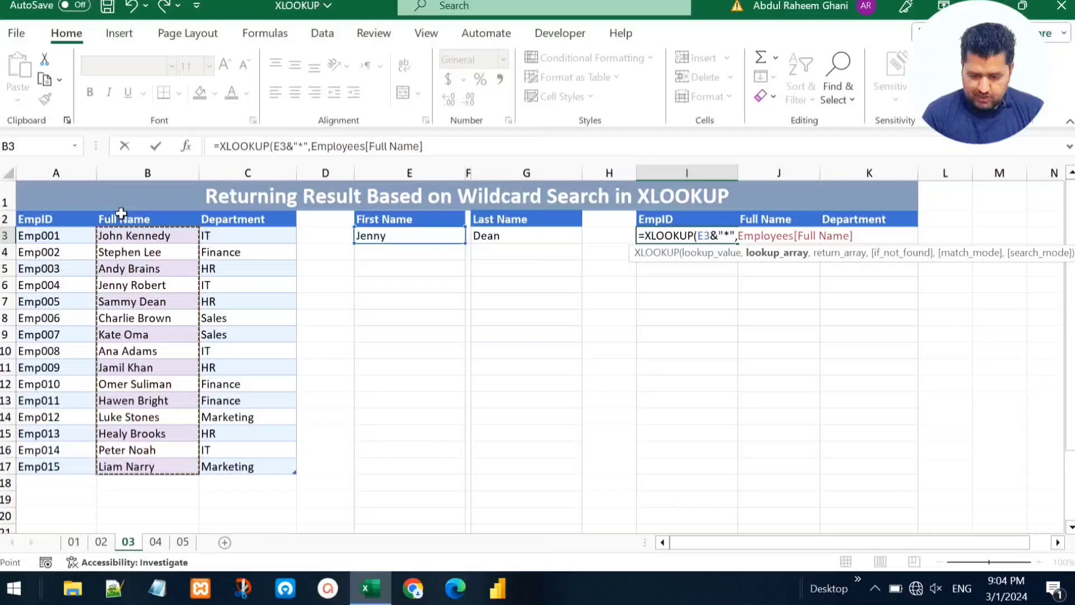
type(",")
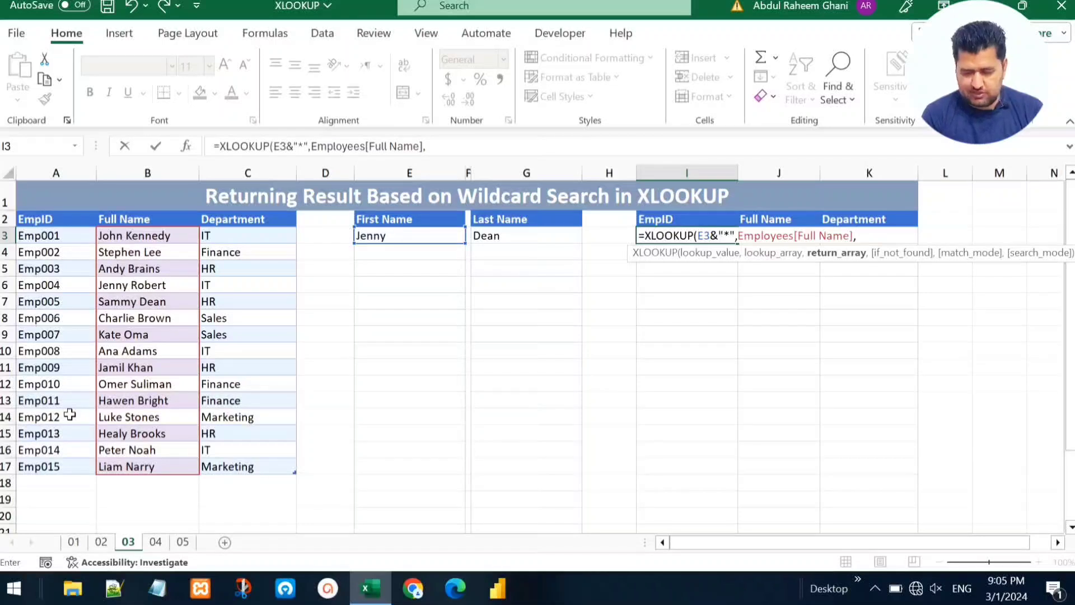
type("Employees")
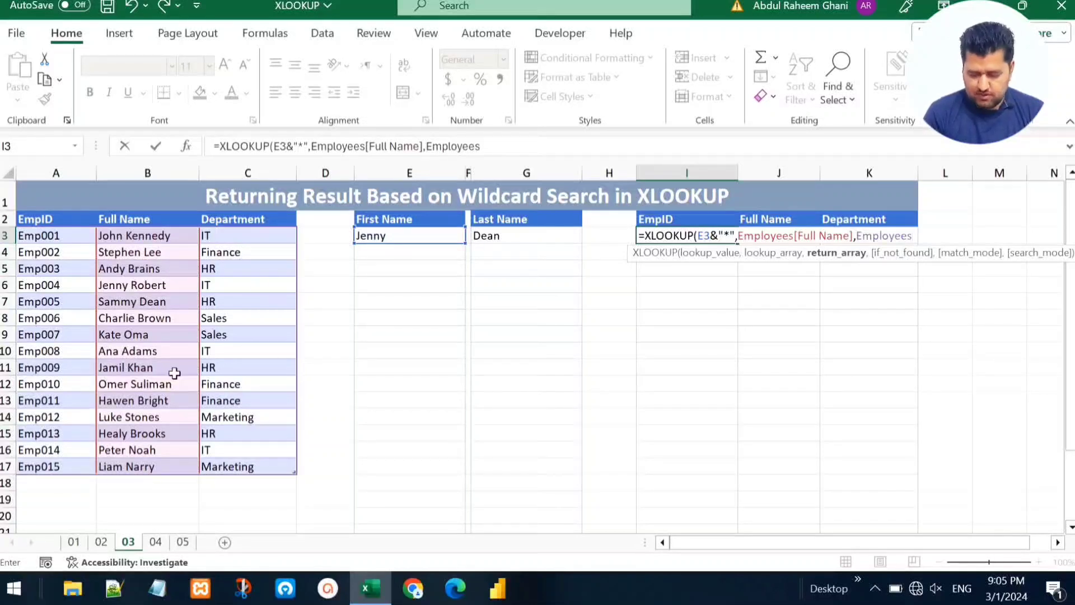
type(")")
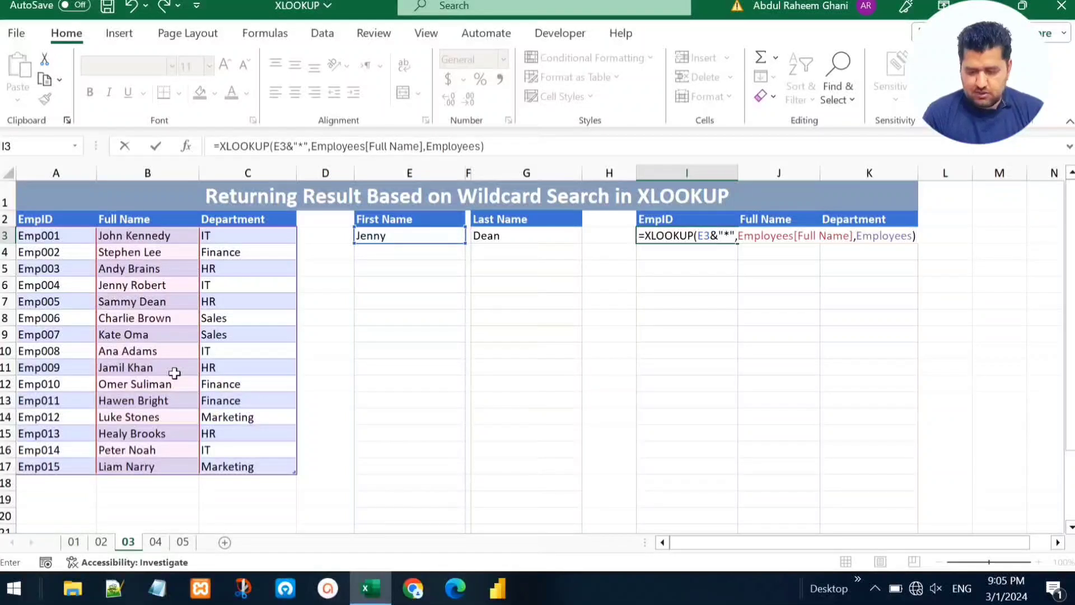
key("BackSpace")
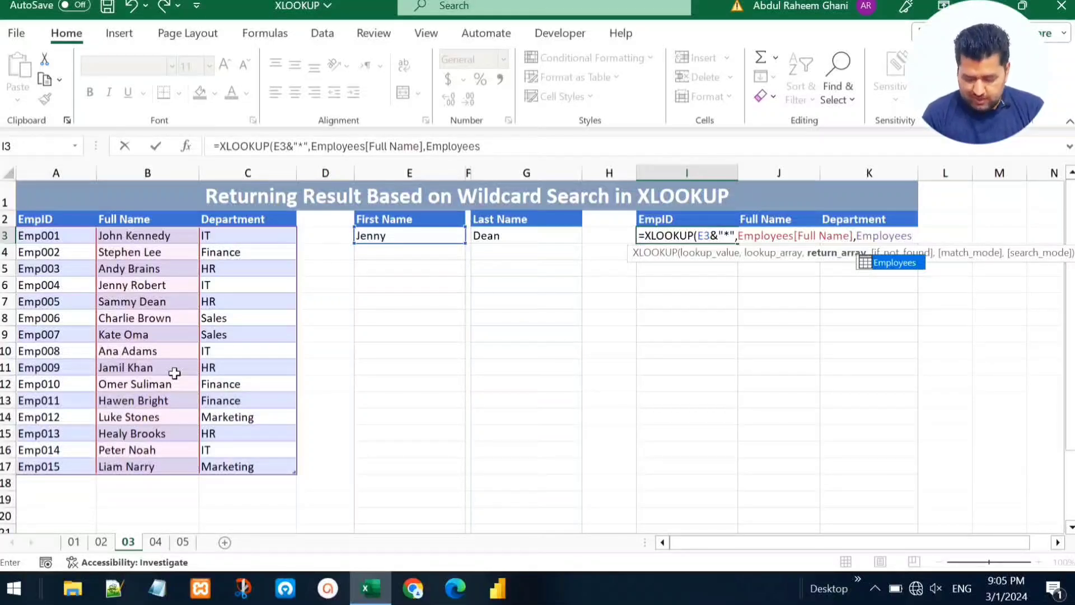
Skip the if_not_found argument, set the match mode to 2 - Wildcard character match, and commit the I3 formula.
type(",")
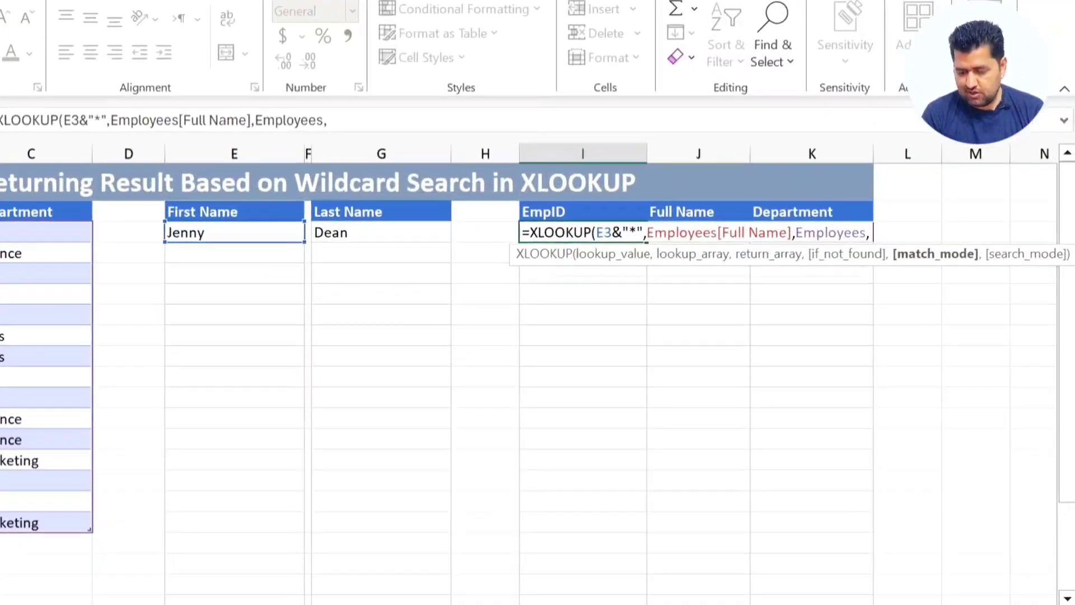
type(",")
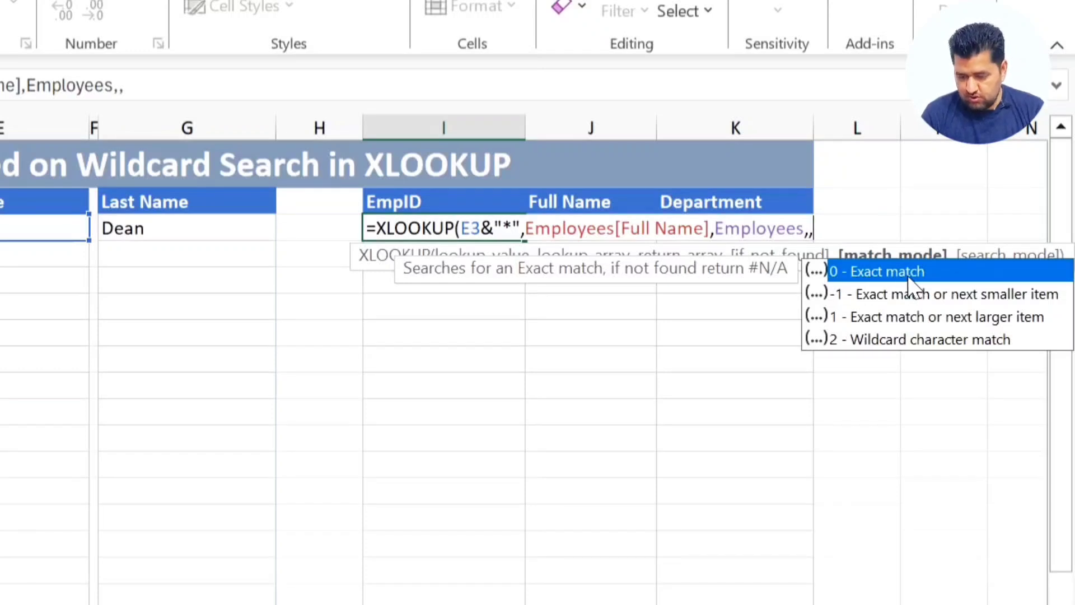
key("Down")
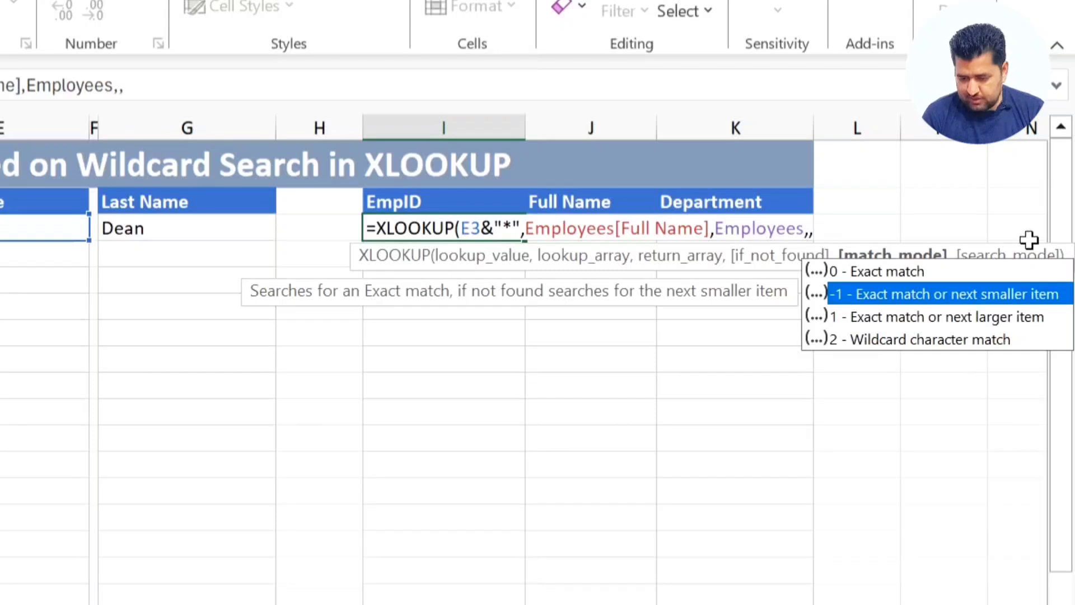
key("Down")
key("Down")
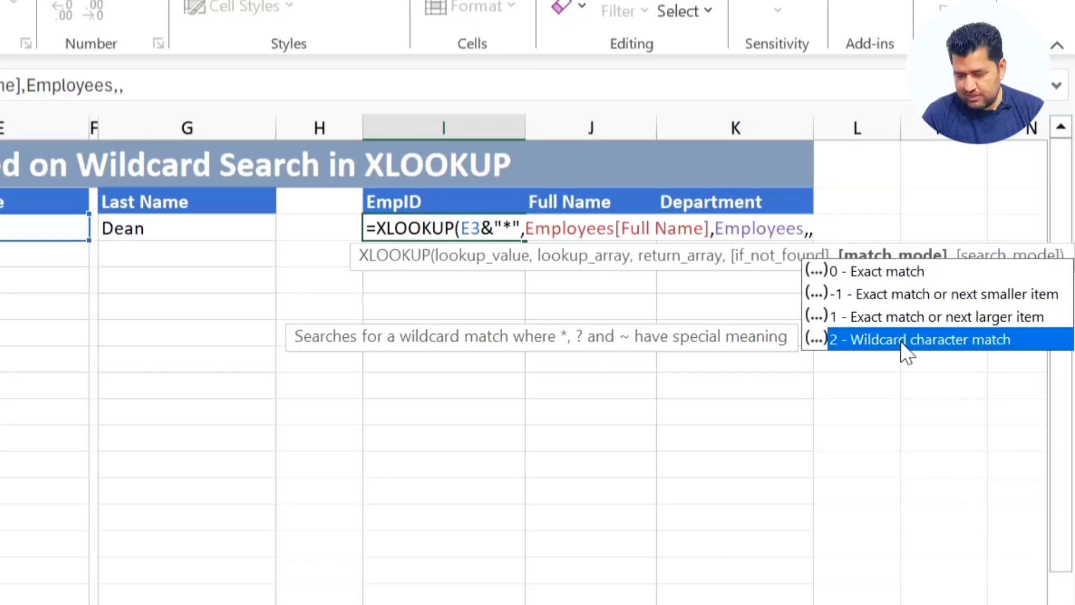
double_click(994, 346)
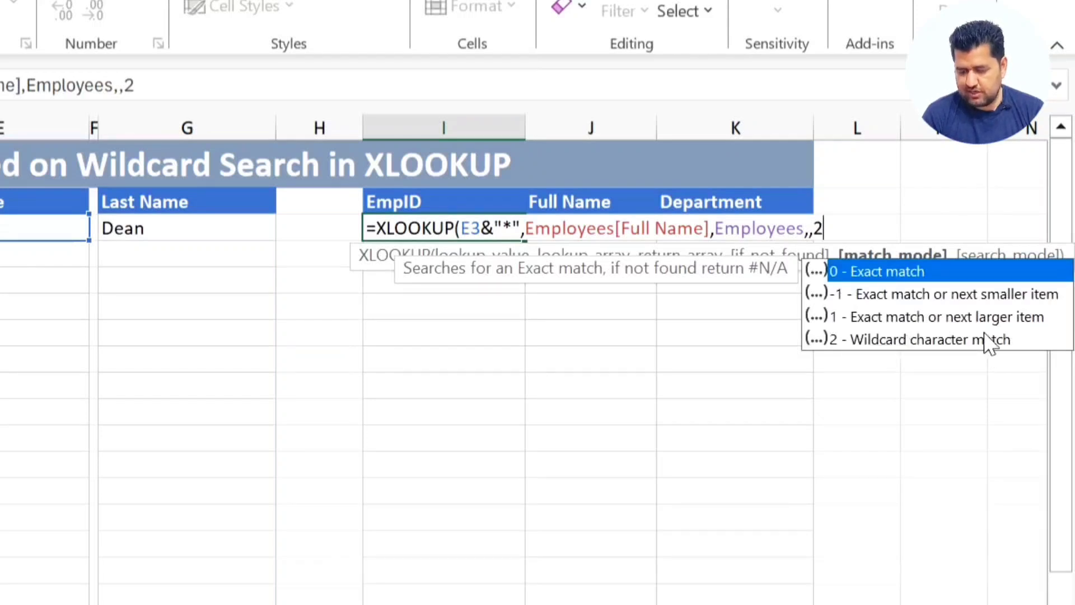
type(")")
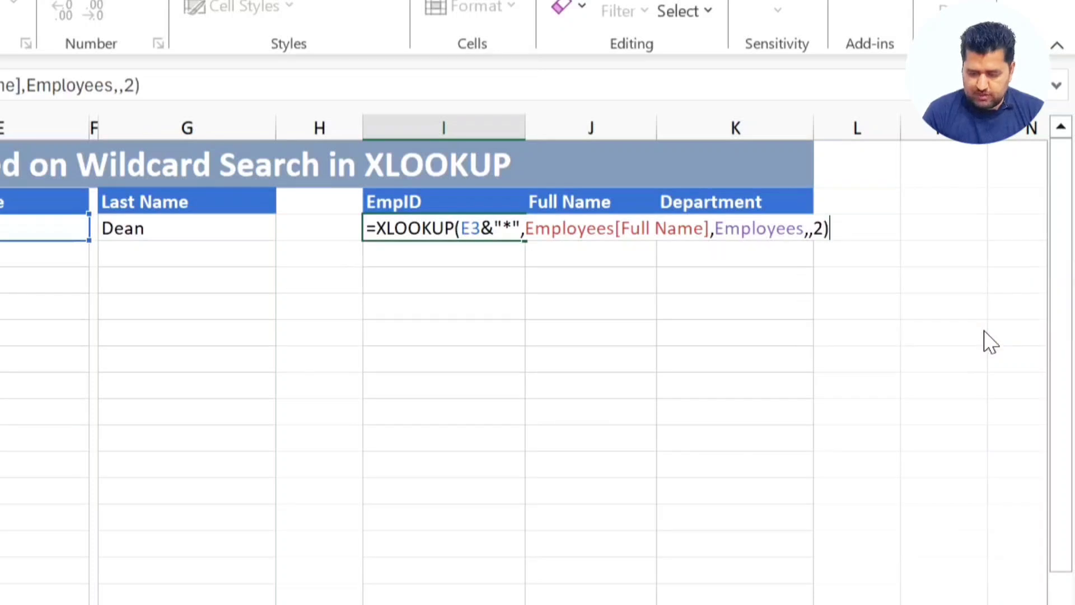
key("Return")
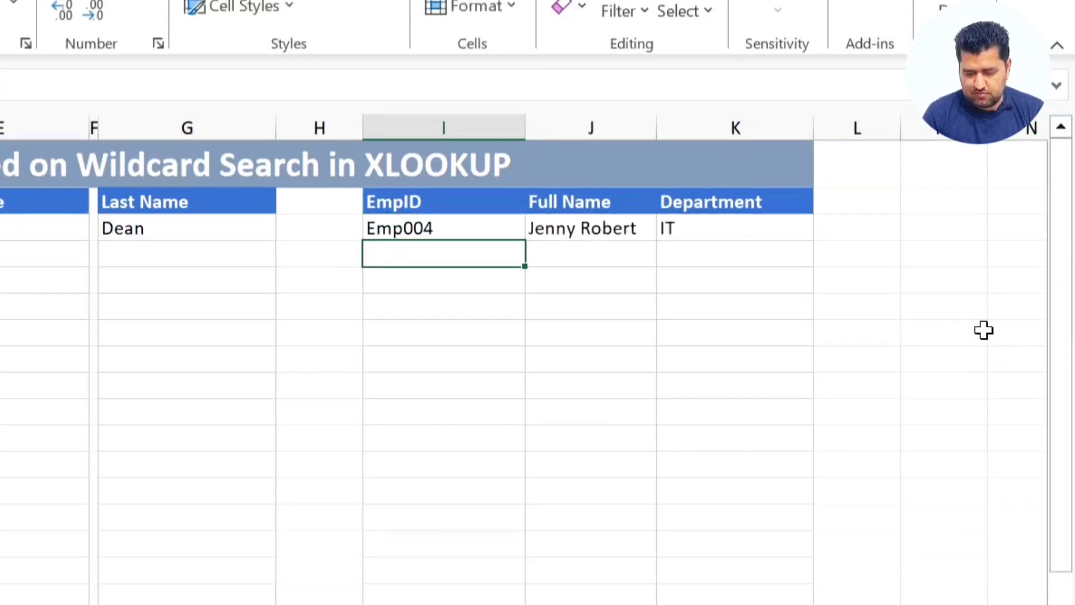
Begin an XLOOKUP formula in I4 with "*"&G3 as the lookup value, so that it matches names ending with the last name.
key("Up")
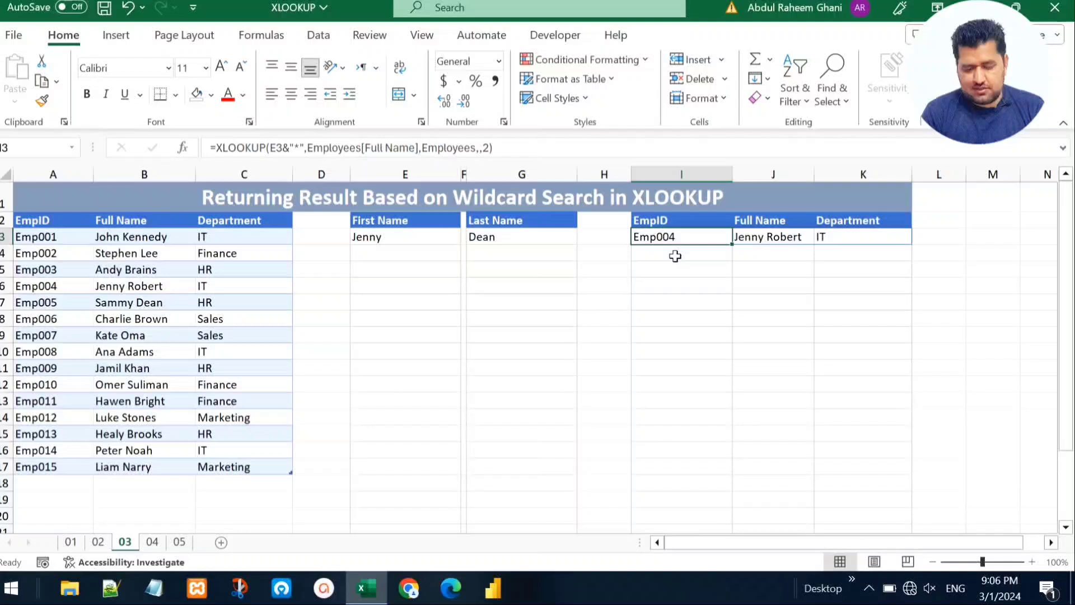
left_click(675, 256)
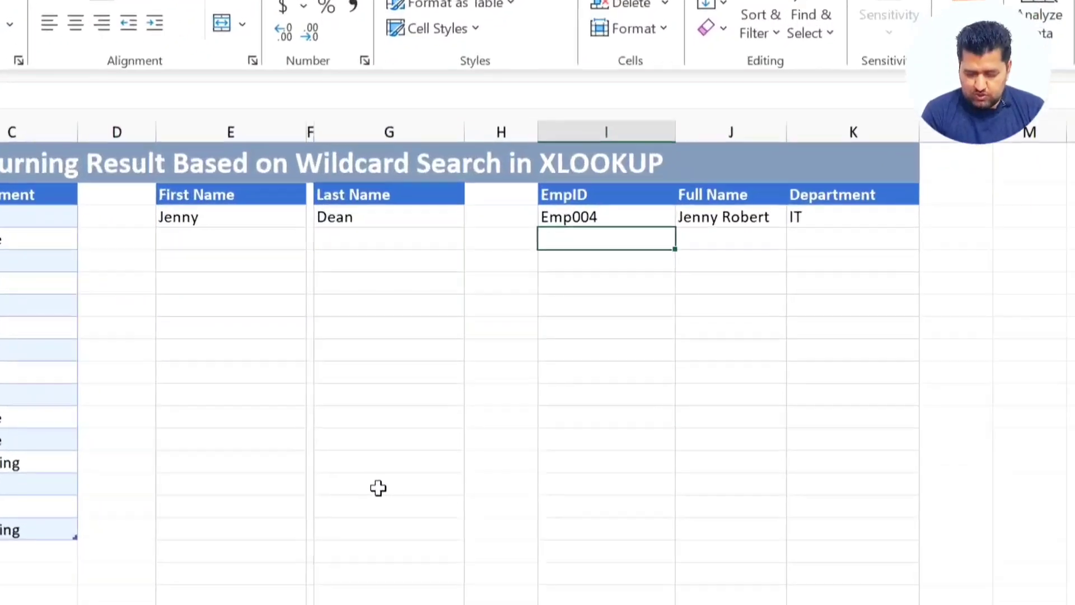
type("=xl")
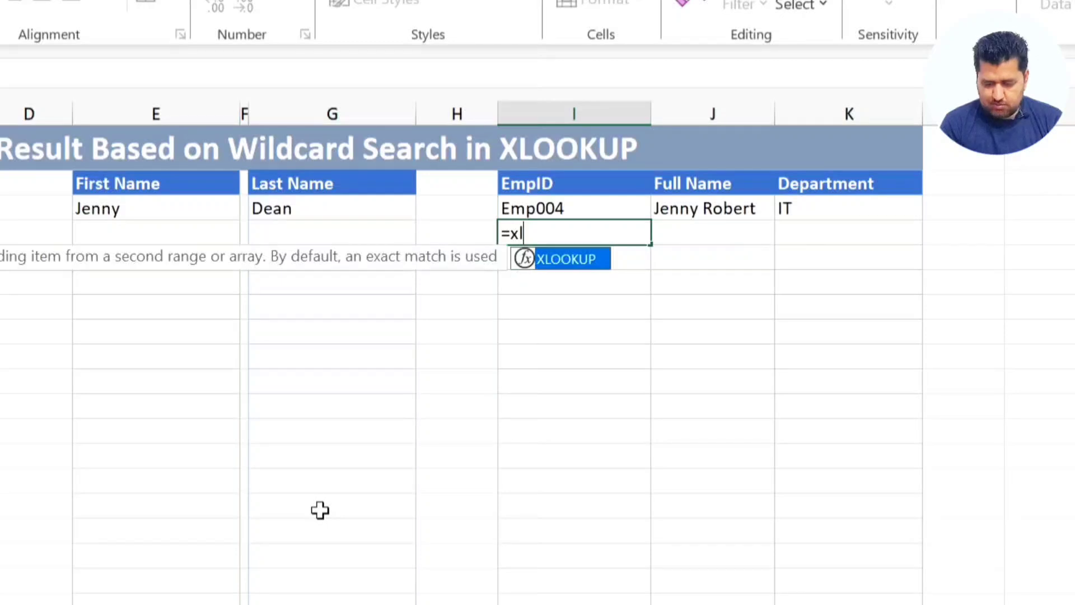
key("Tab")
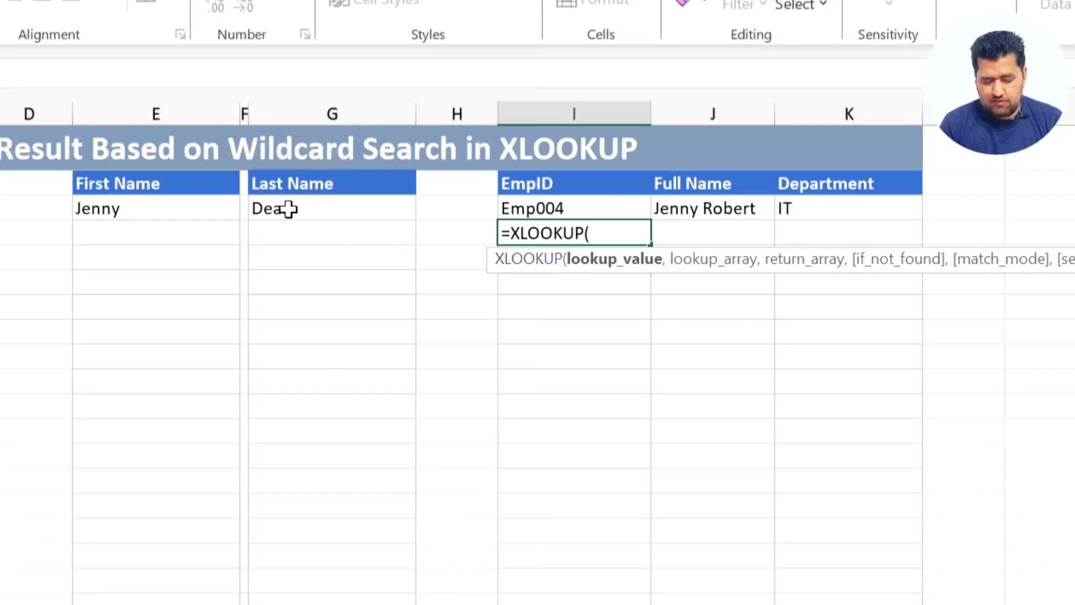
type("\"")
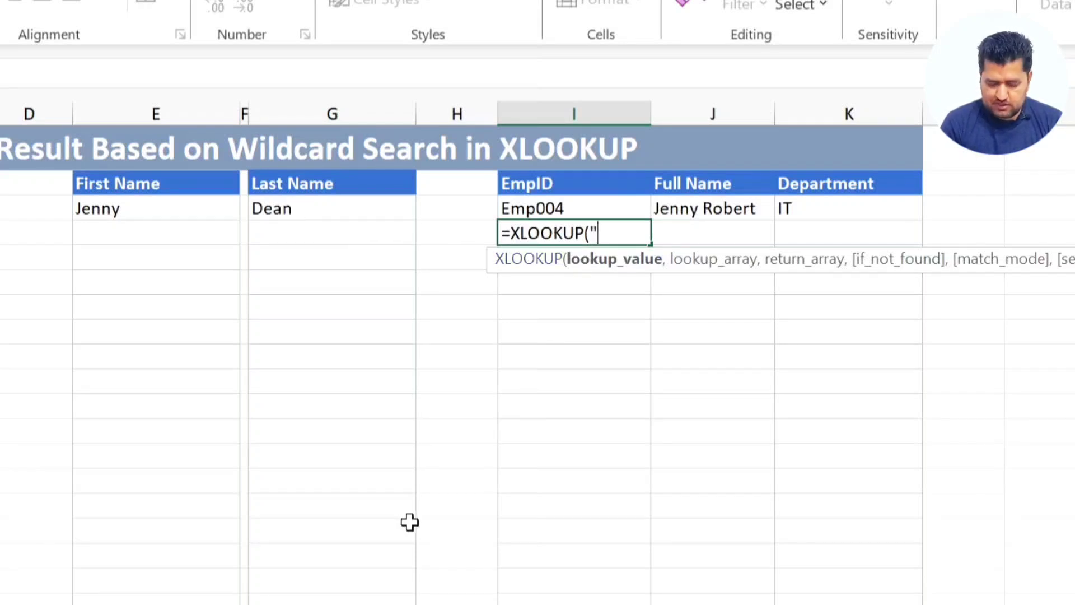
type("*\"&")
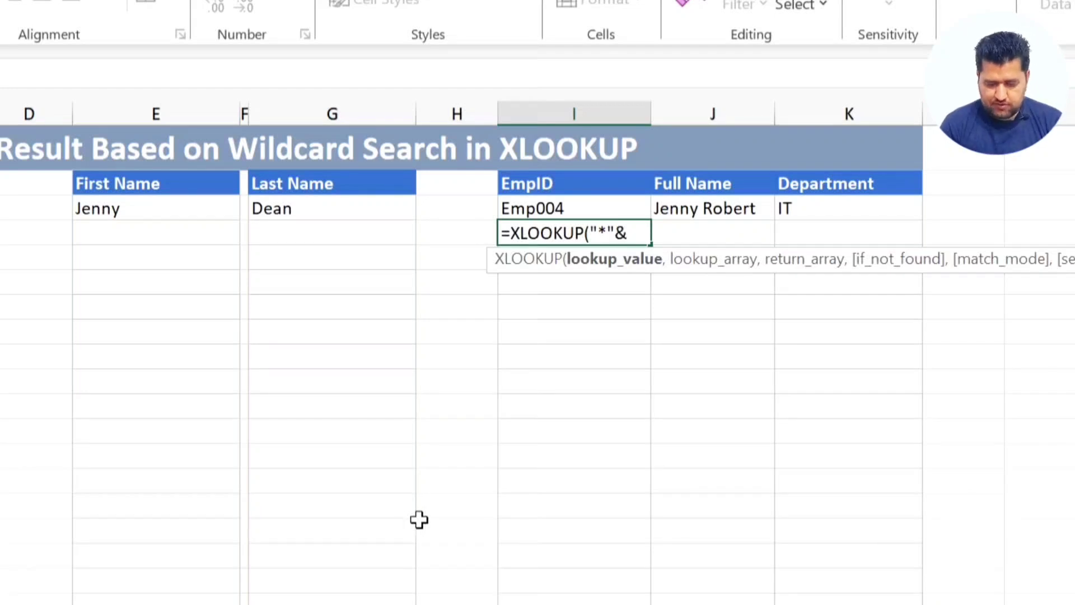
left_click(324, 210)
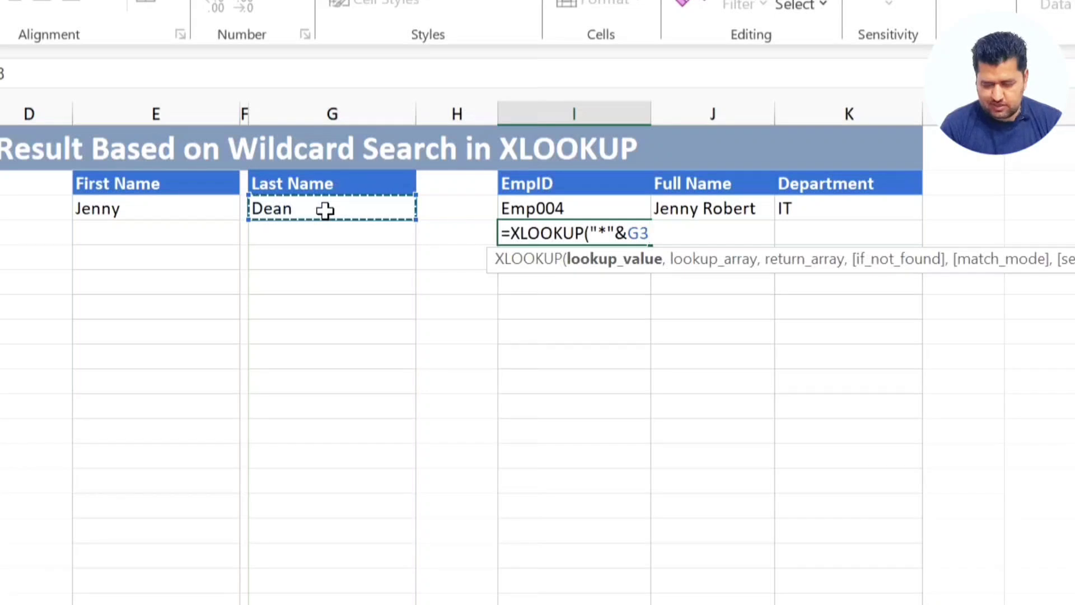
Add Employees[Full Name] as the lookup array and the whole Employees table as the return array in the I4 formula.
type(",")
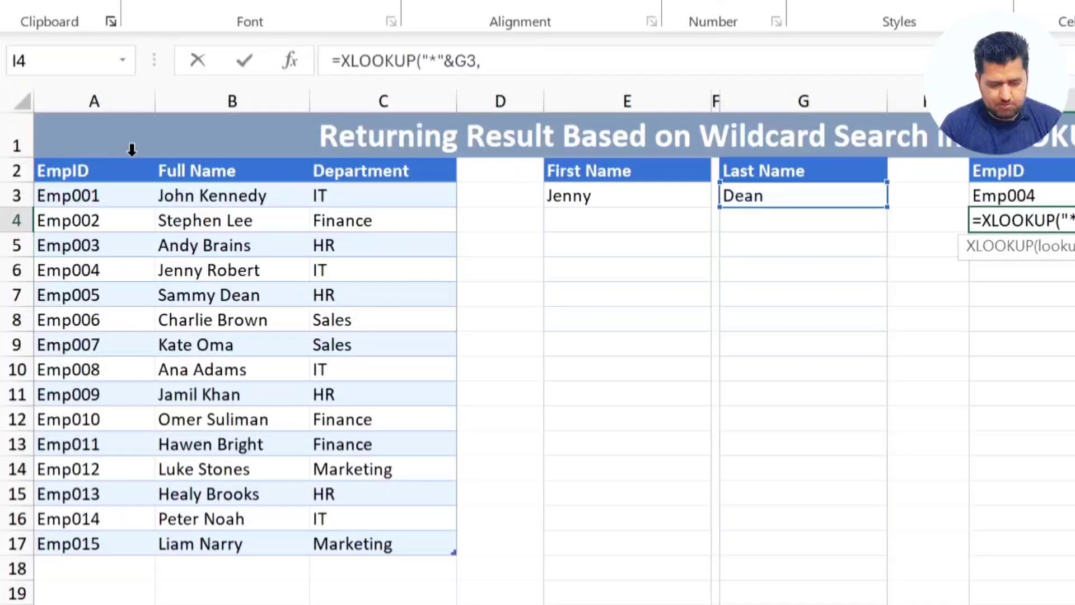
left_click(191, 160)
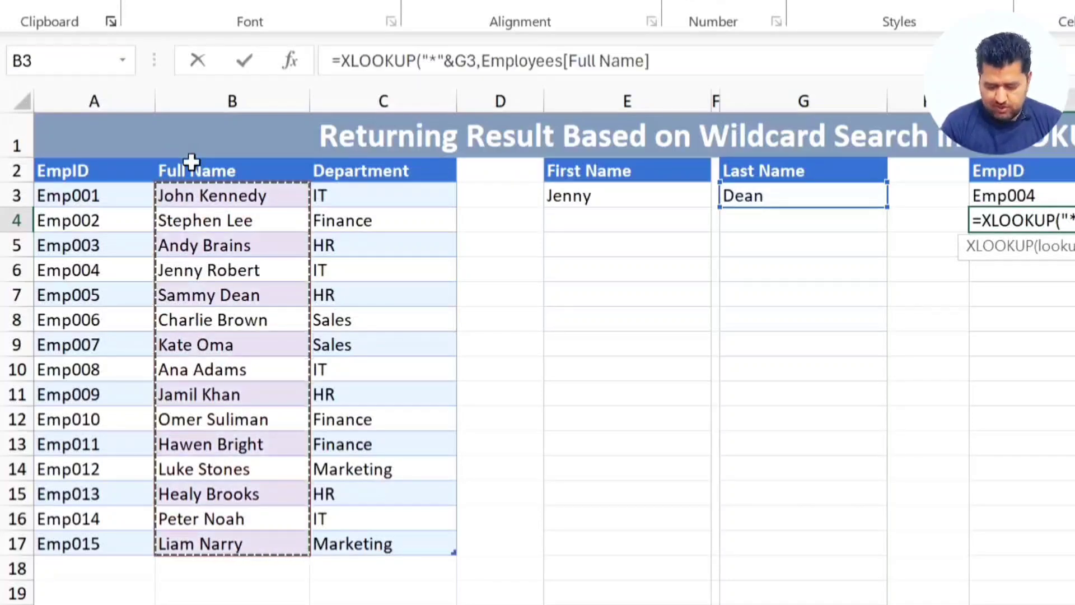
type(",Empl")
key("Tab")
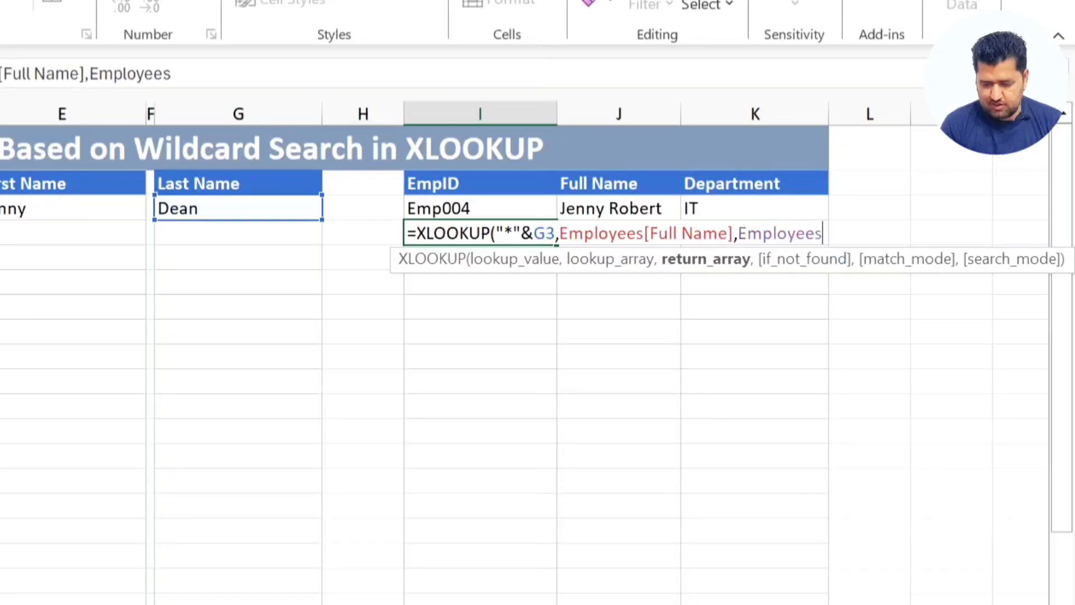
Skip the if_not_found argument in the I4 formula, set the match mode to 2 for wildcard matching, commit it and reselect I4.
type(",")
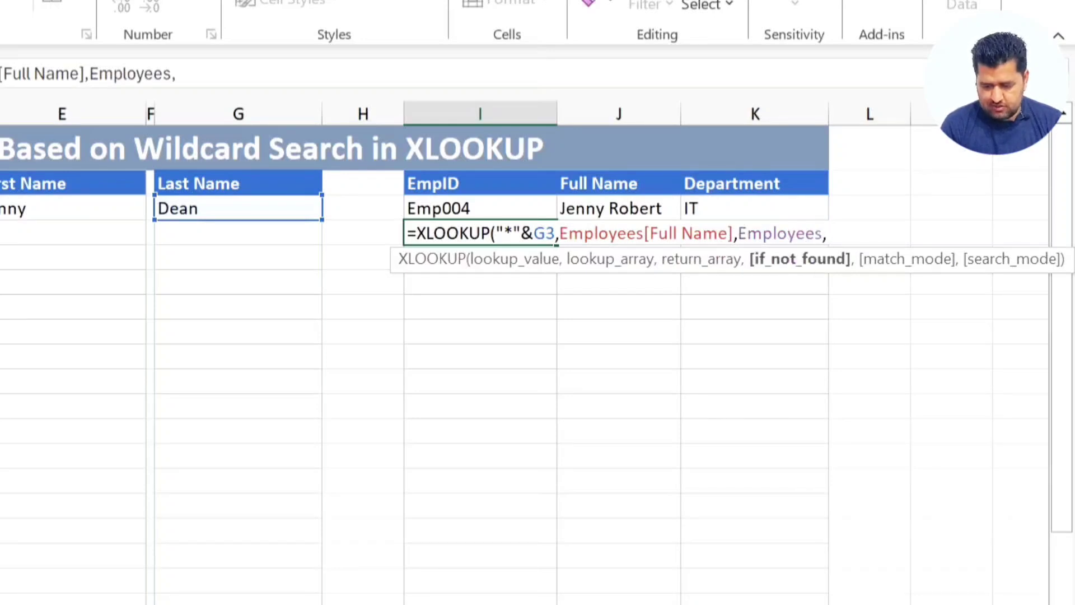
type(",2")
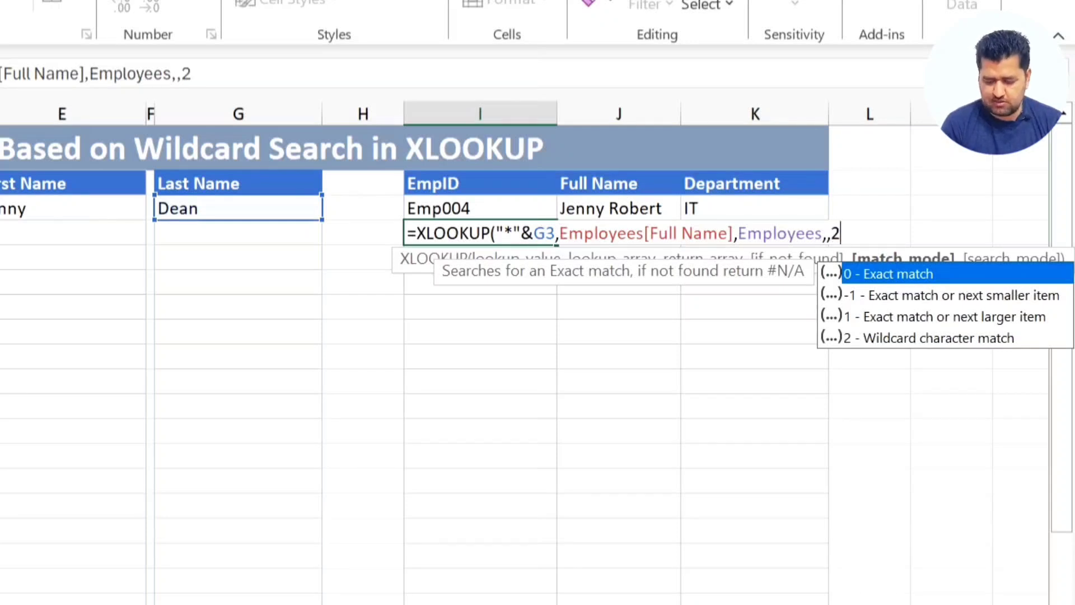
type(")")
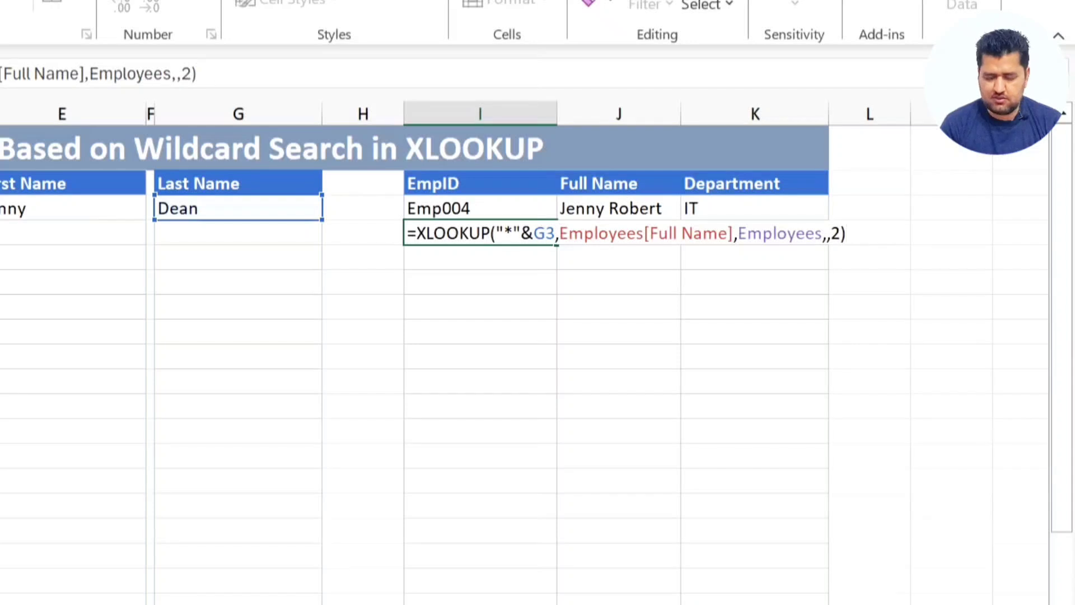
key("Return")
left_click(480, 233)
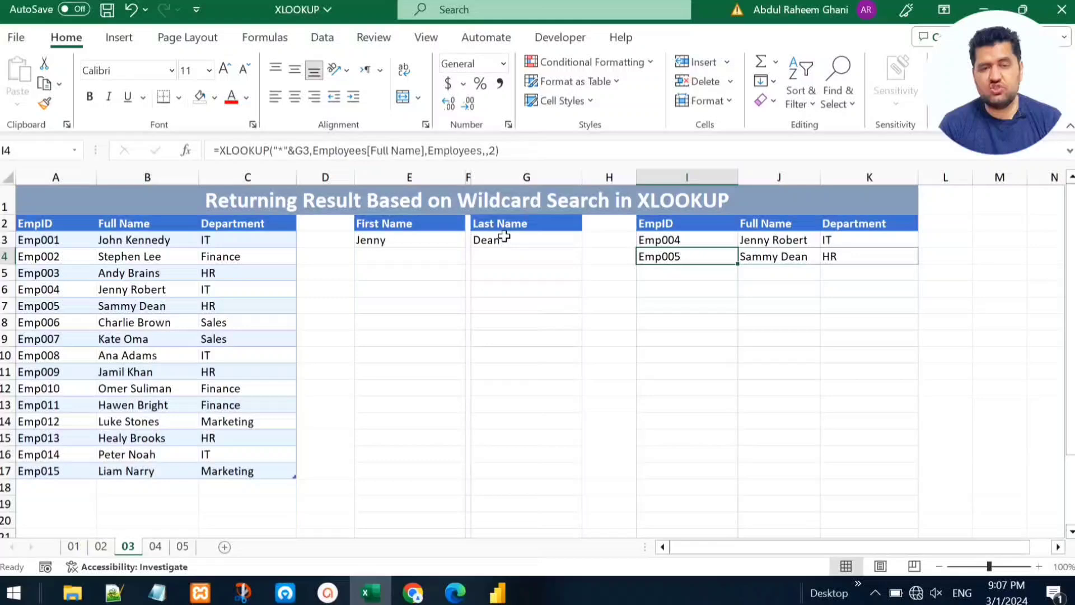
Go to sheet 04 and check the name of the department and salary table.
left_click(155, 546)
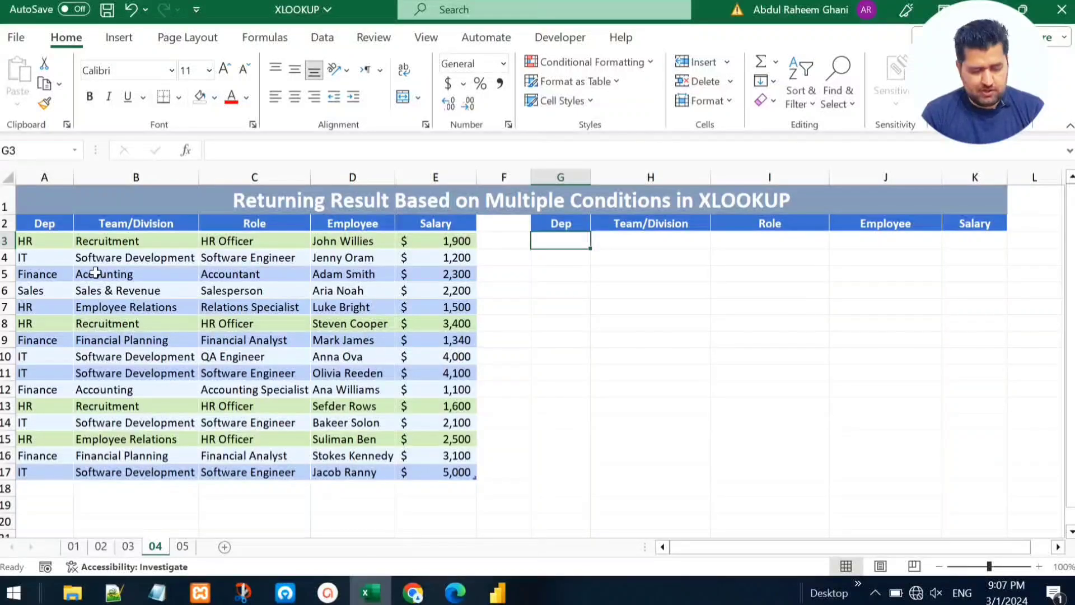
left_click(96, 272)
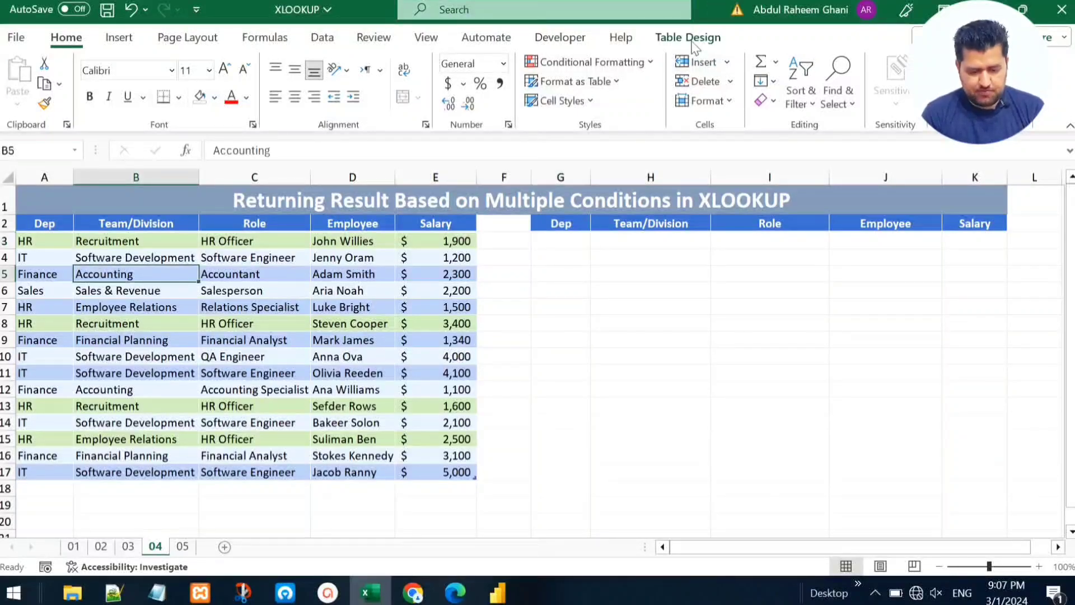
left_click(693, 44)
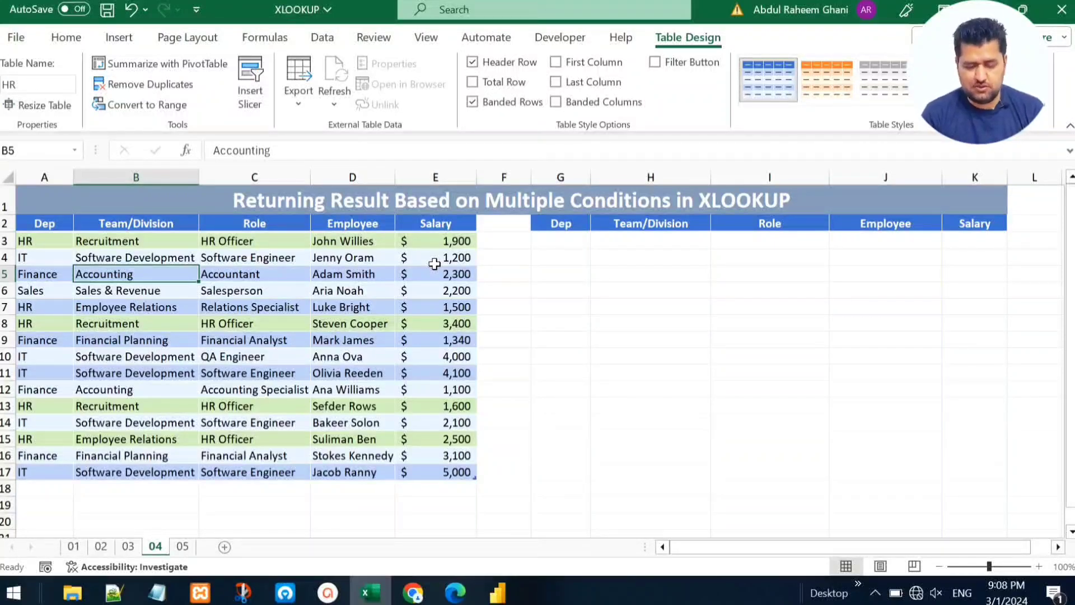
Begin an XLOOKUP formula in G3 of sheet 04 with 1 as the lookup value.
left_click(564, 239)
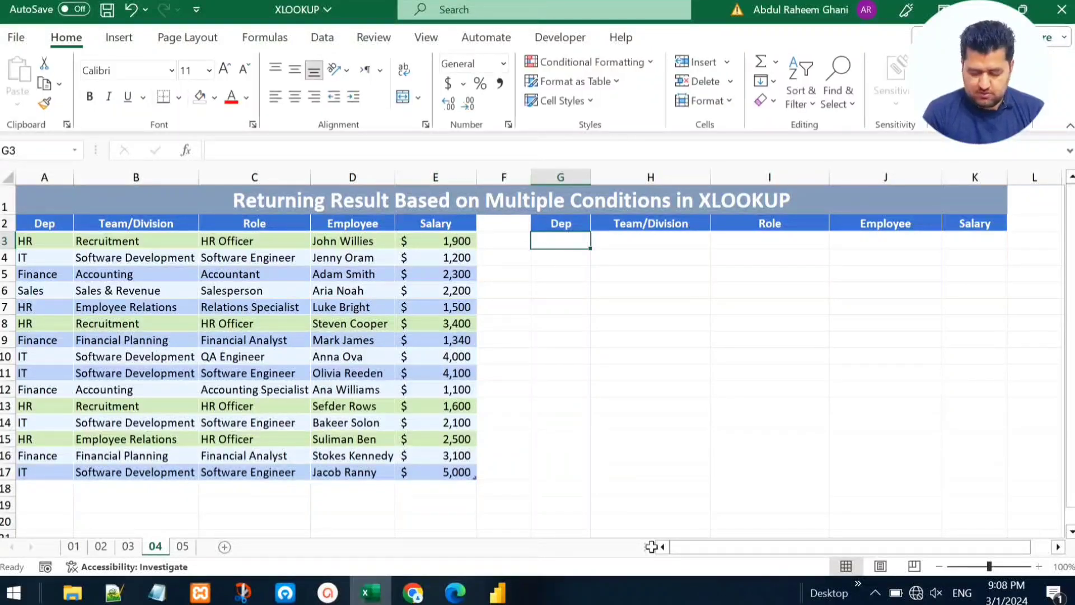
type("=xl")
key("Tab")
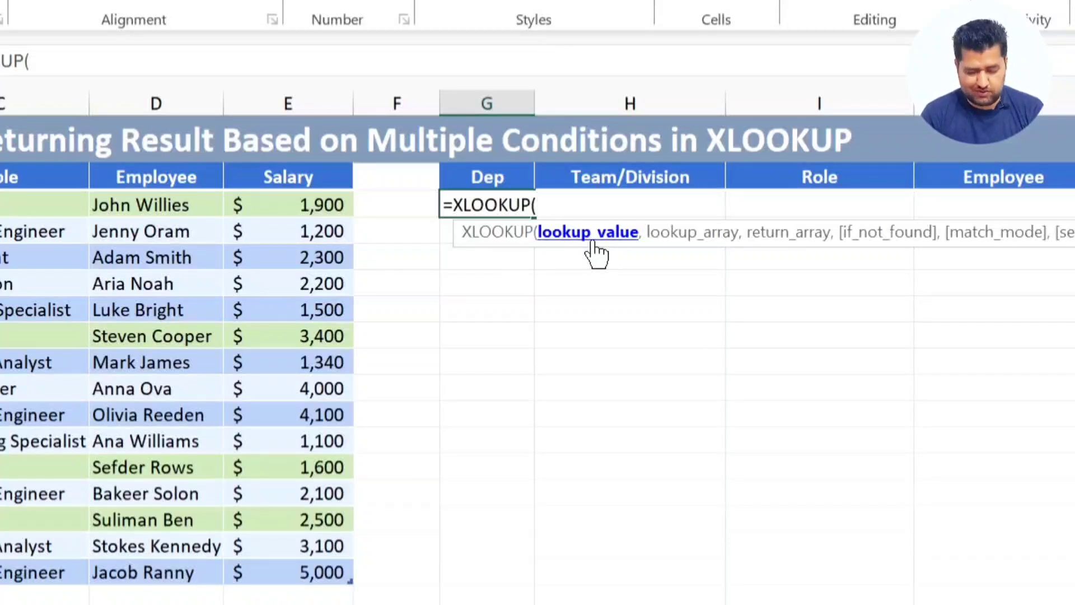
type("1")
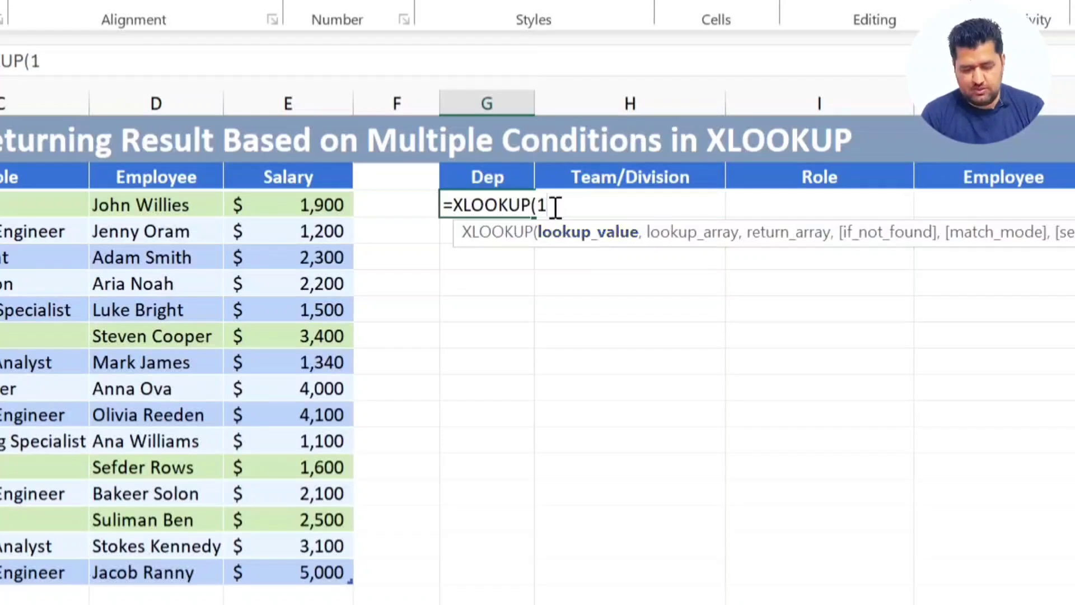
type(",")
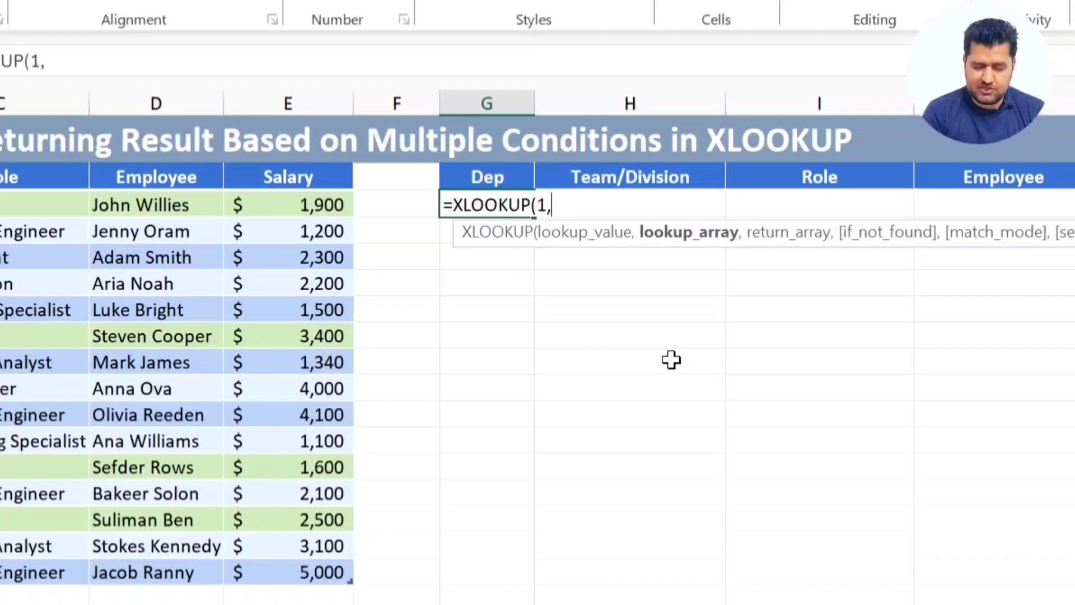
Add the condition (HR[Dep]="HR") as the first part of the lookup array in the G3 formula.
type("(")
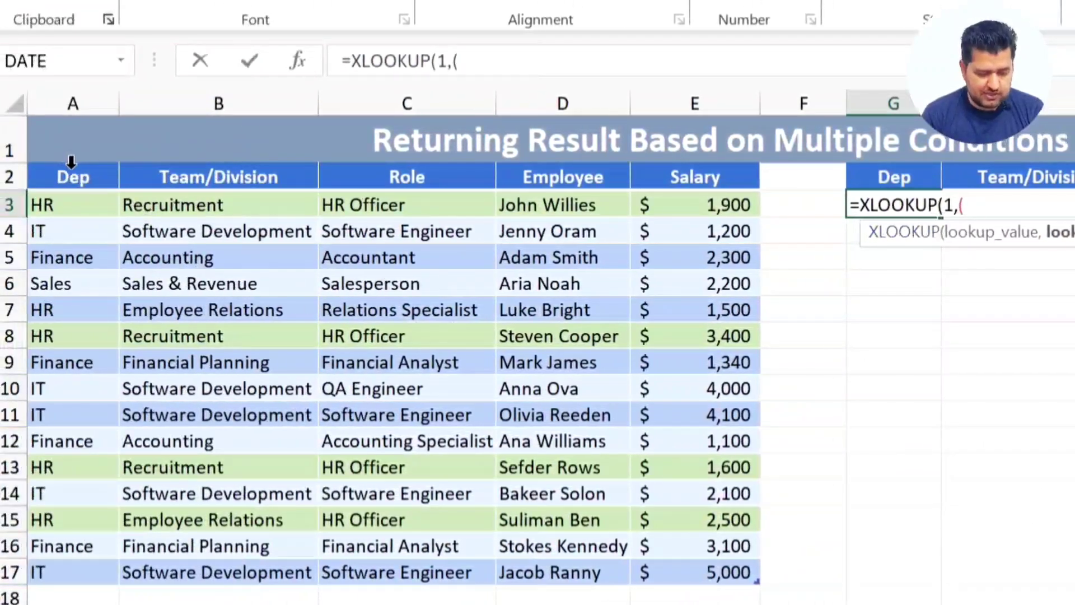
left_click(71, 161)
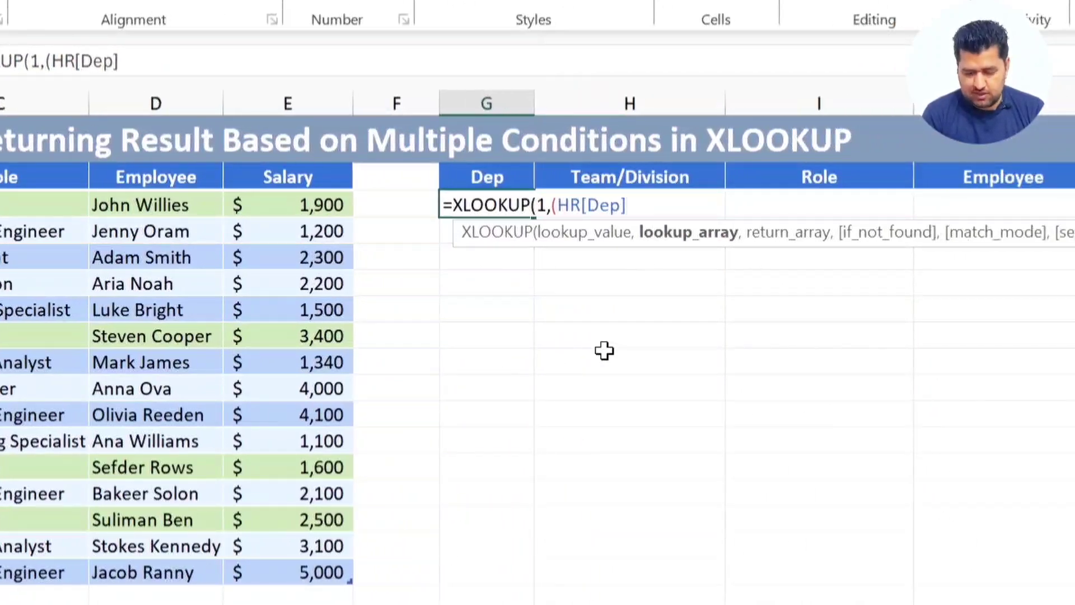
type("=\"H")
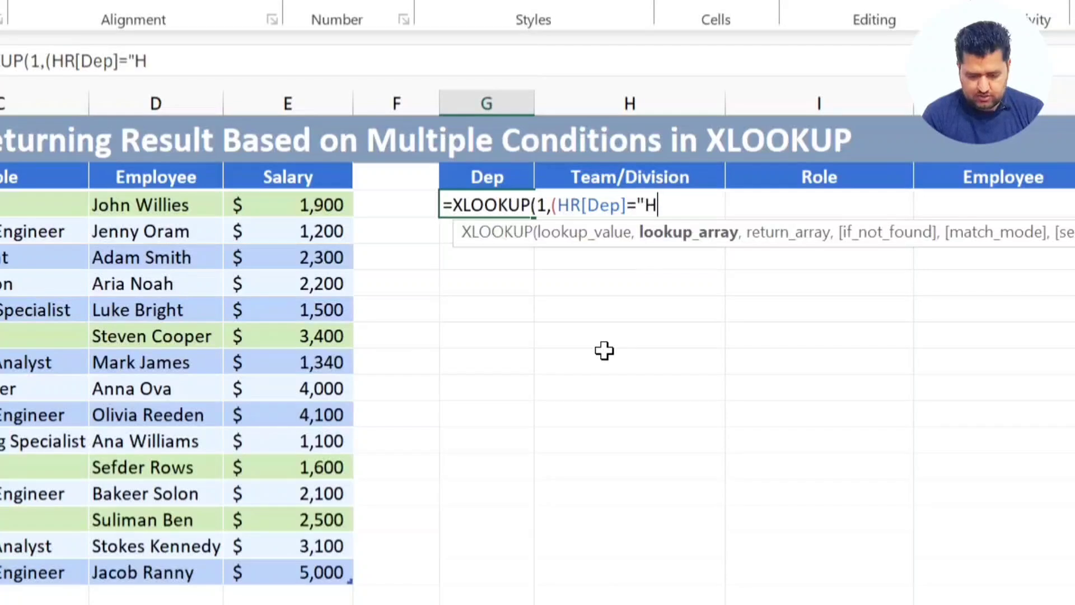
type("R\"")
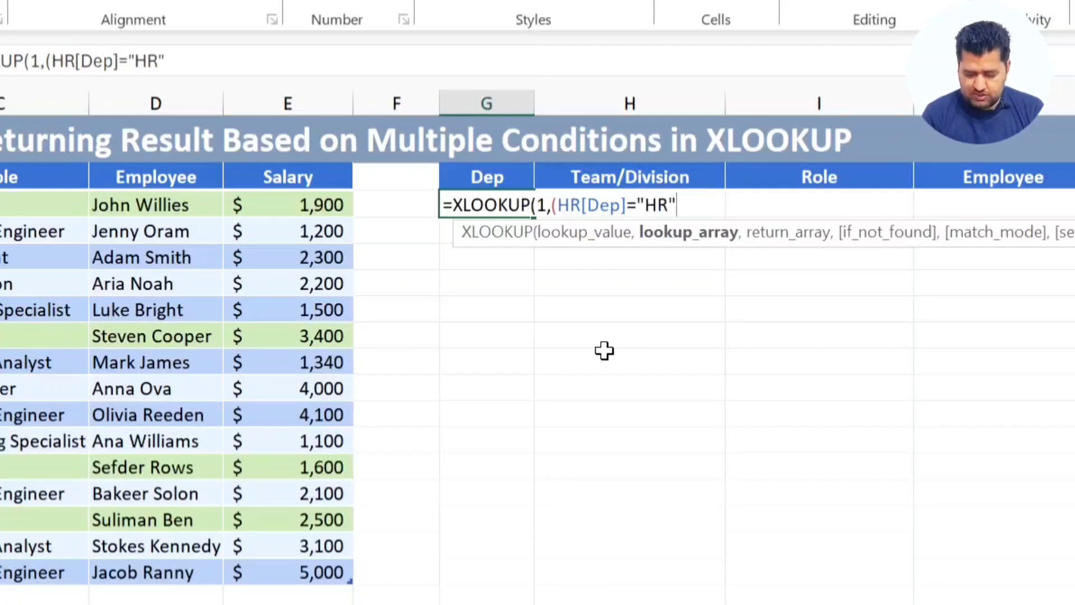
type(")")
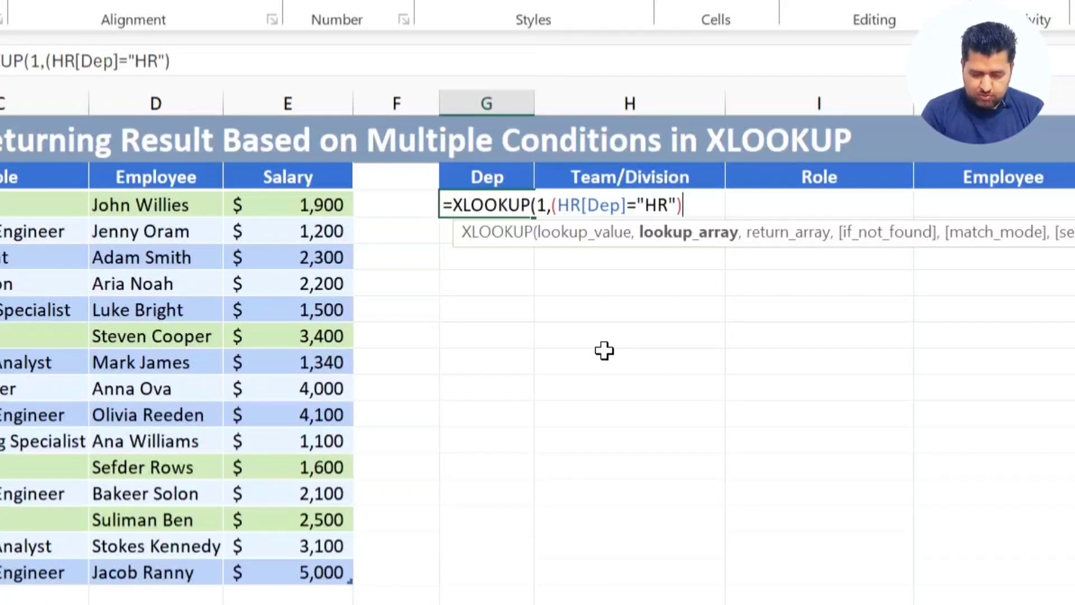
Multiply the Dep condition in the G3 formula by a second condition, (HR[Team/Division]="Recruitement").
type("*")
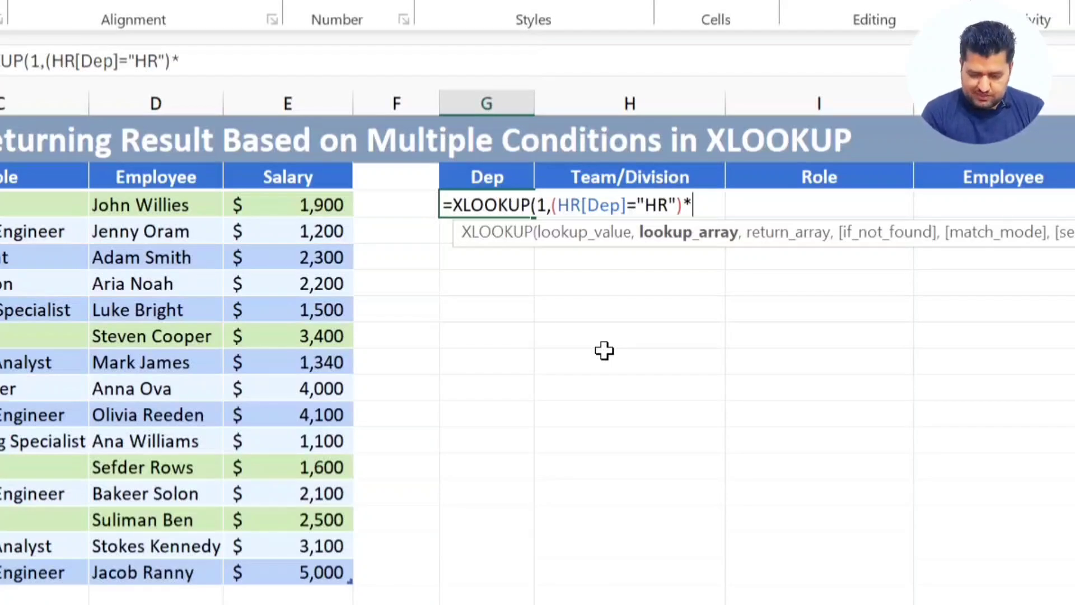
type("(")
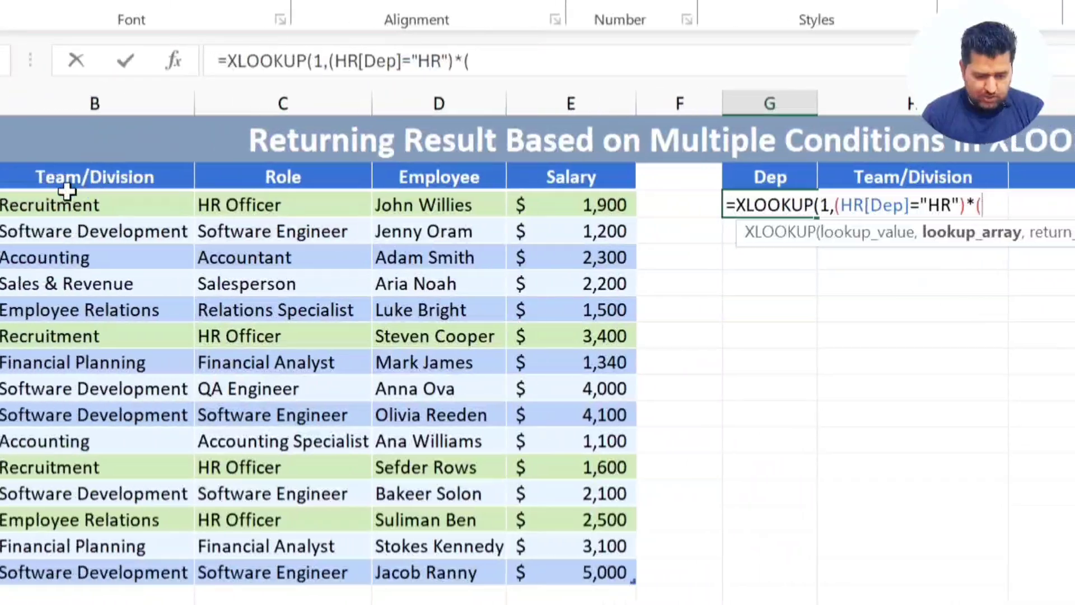
left_click(69, 162)
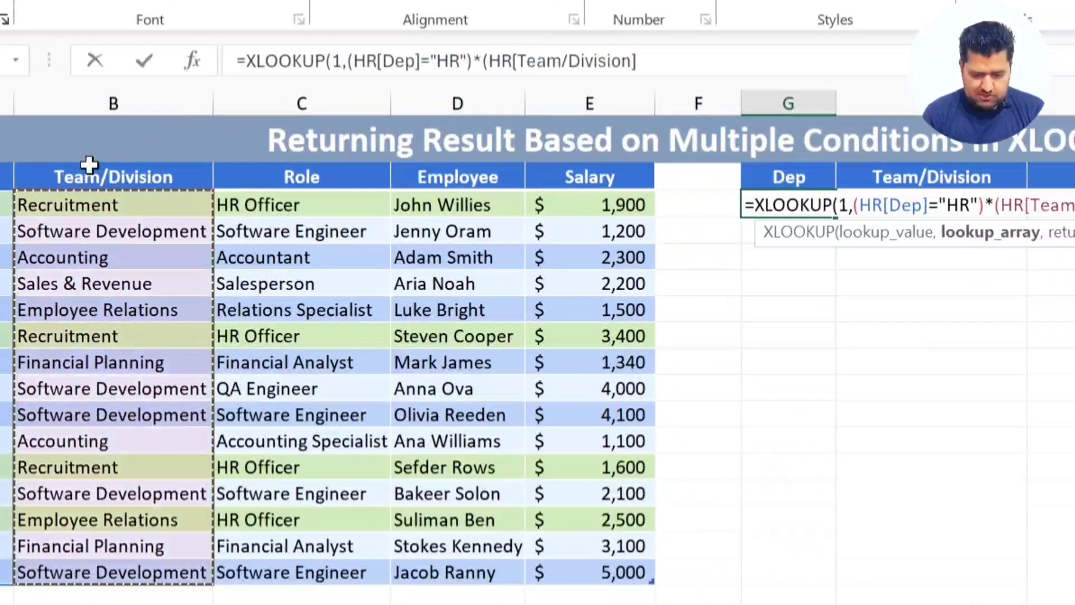
type("=")
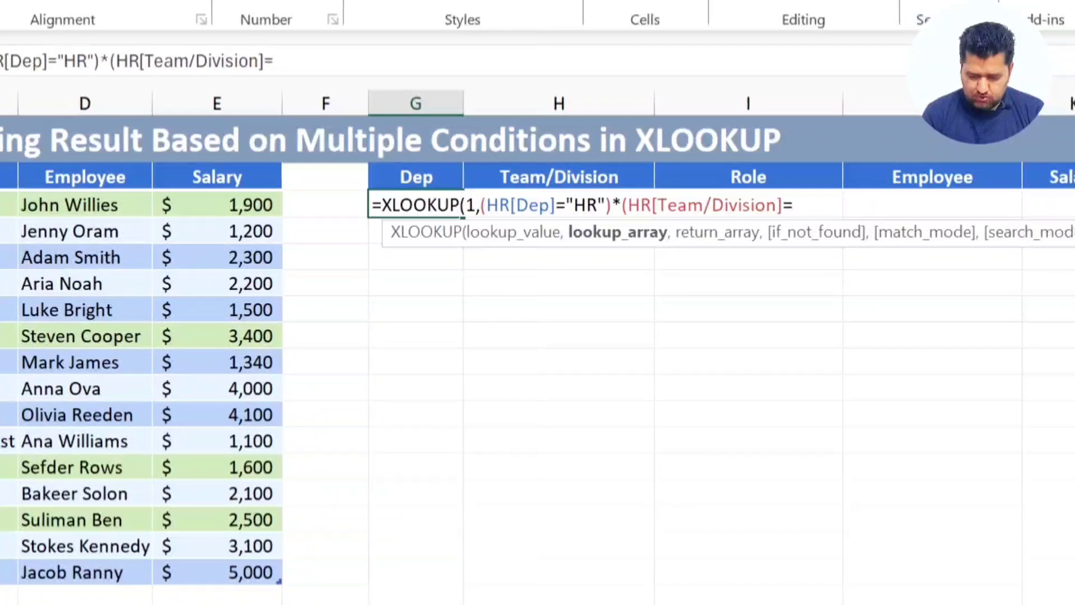
type("\"Recr")
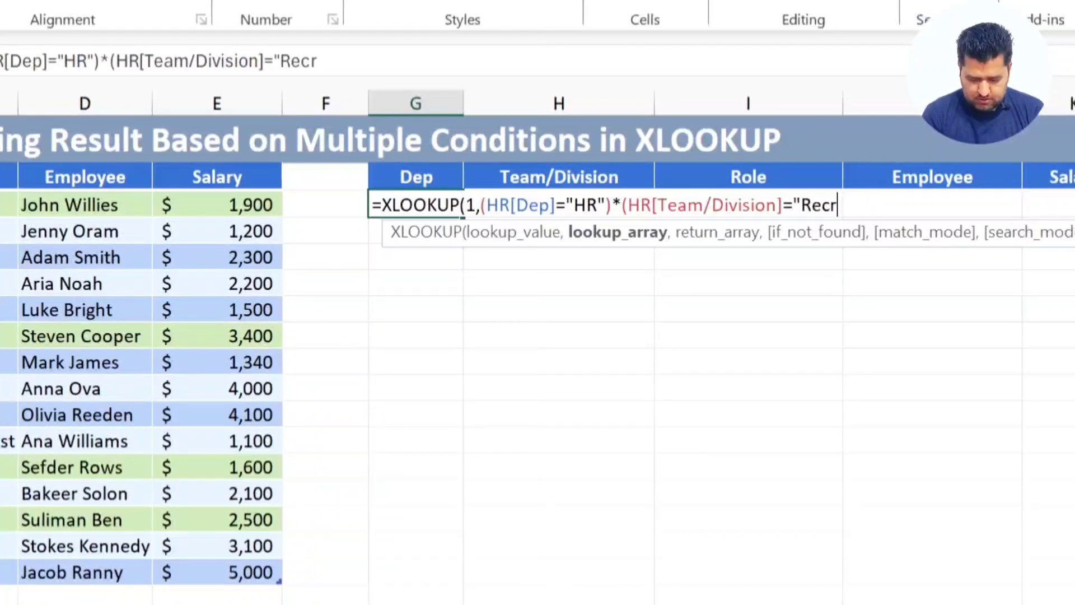
type("uitement\"")
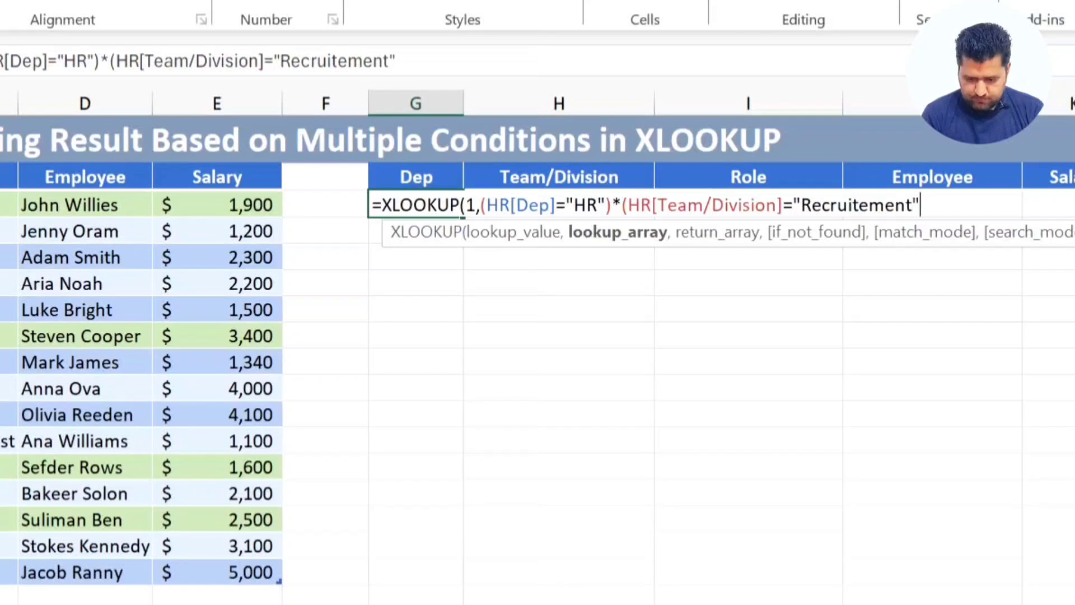
type(")")
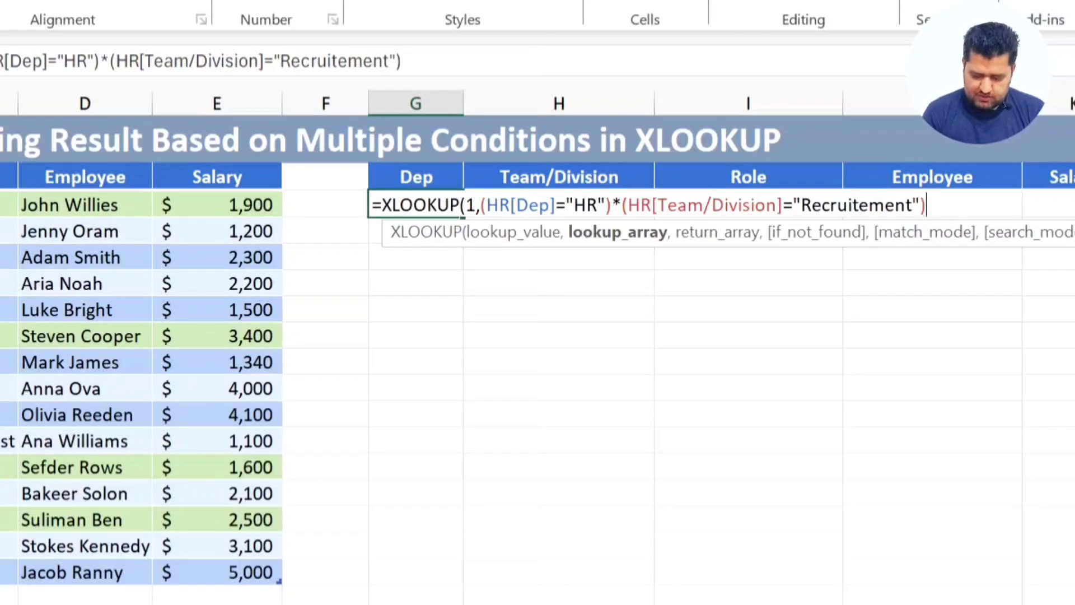
Multiply the lookup array in the G3 formula by a third condition, (HR[Role]="HR Officer").
type("*")
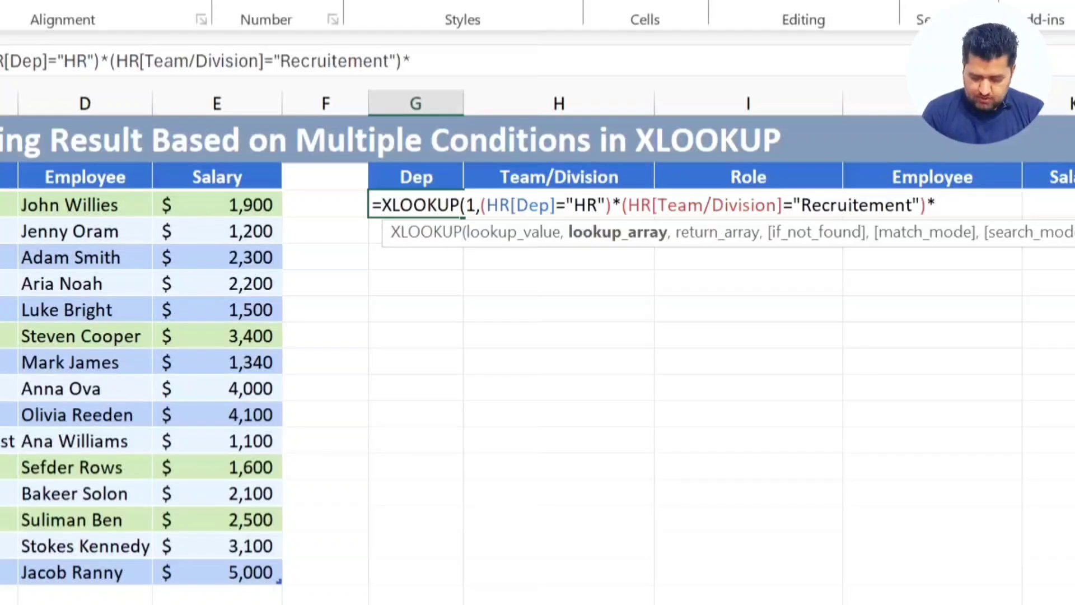
type("(")
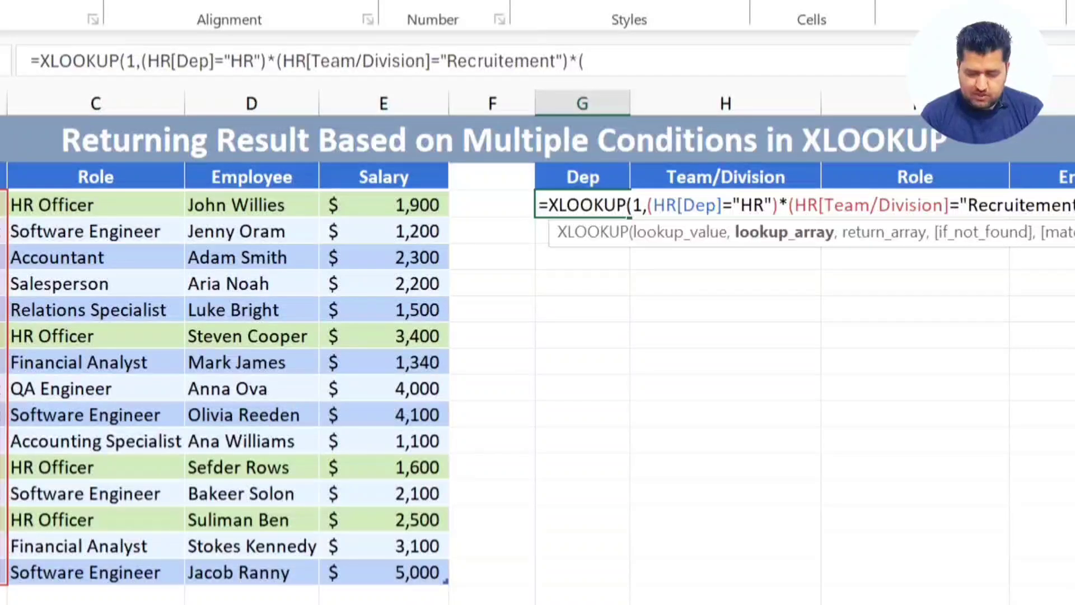
left_click(84, 168)
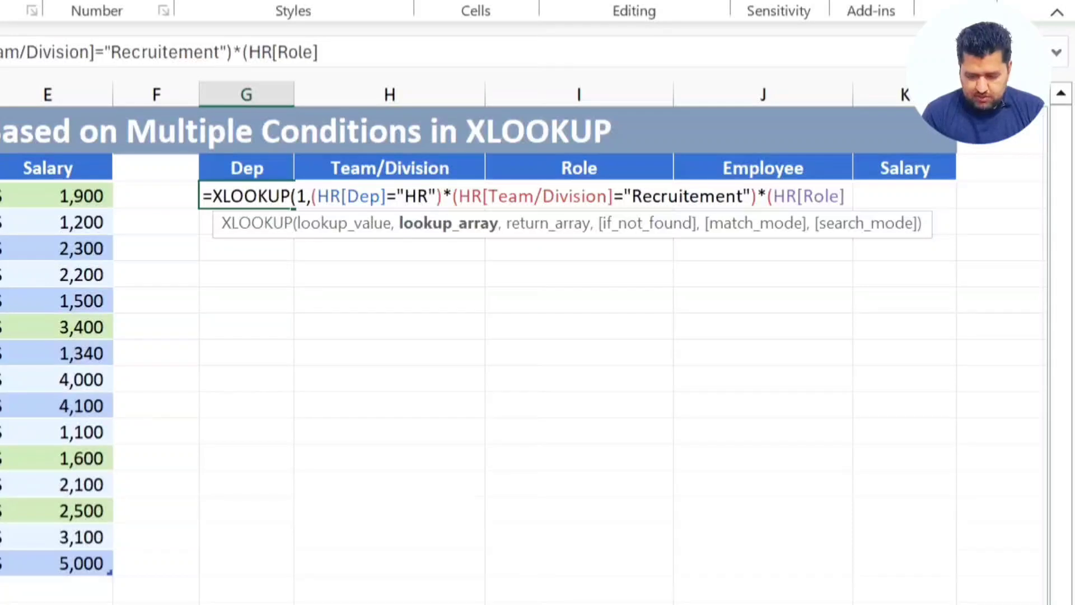
type("=\"")
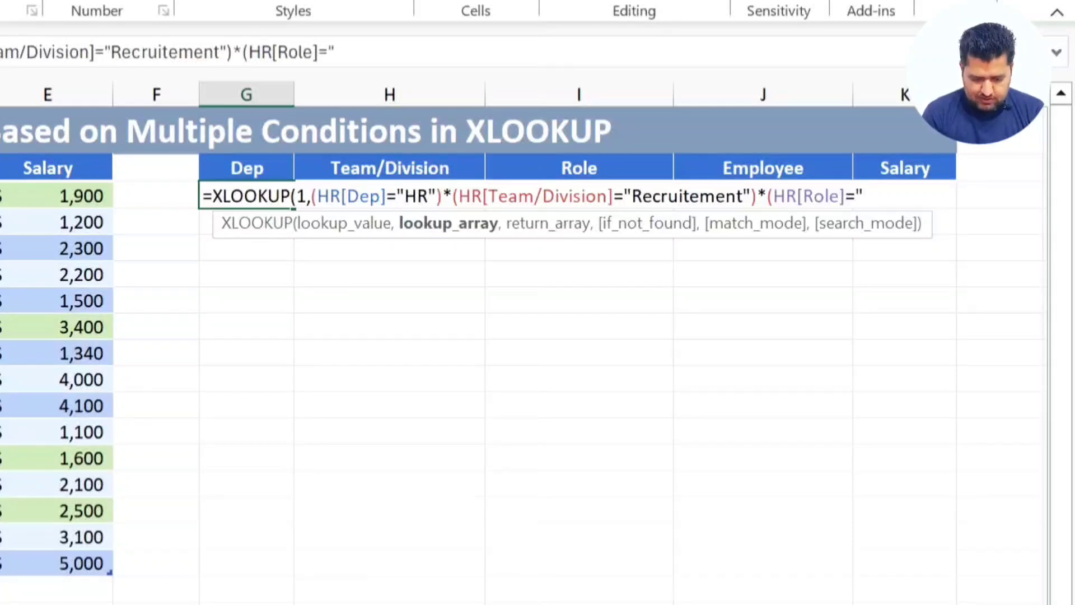
type("HR O")
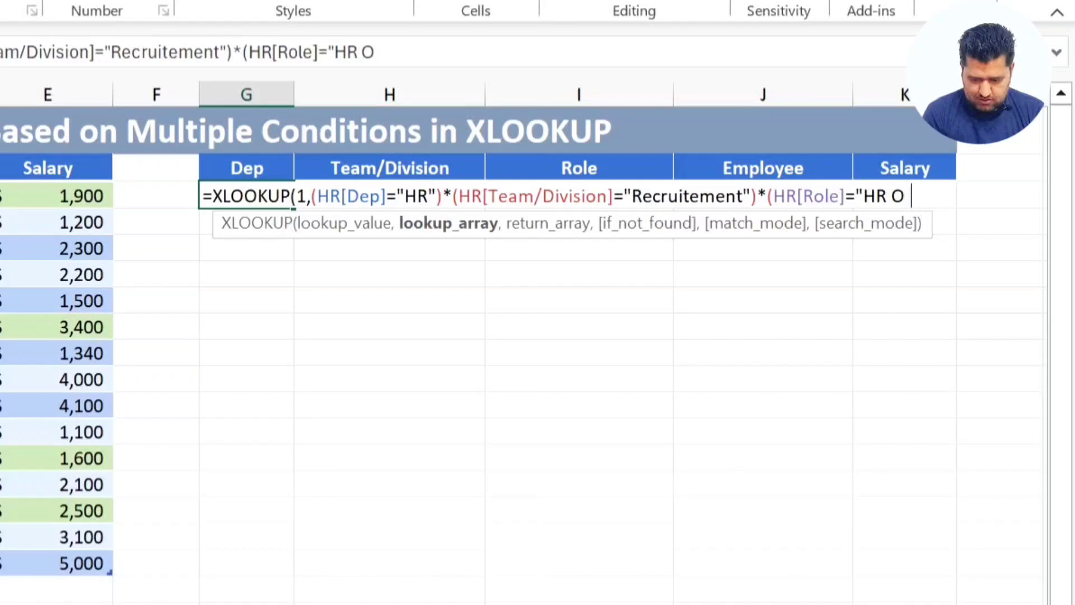
key("BackSpace")
type("fficer\"")
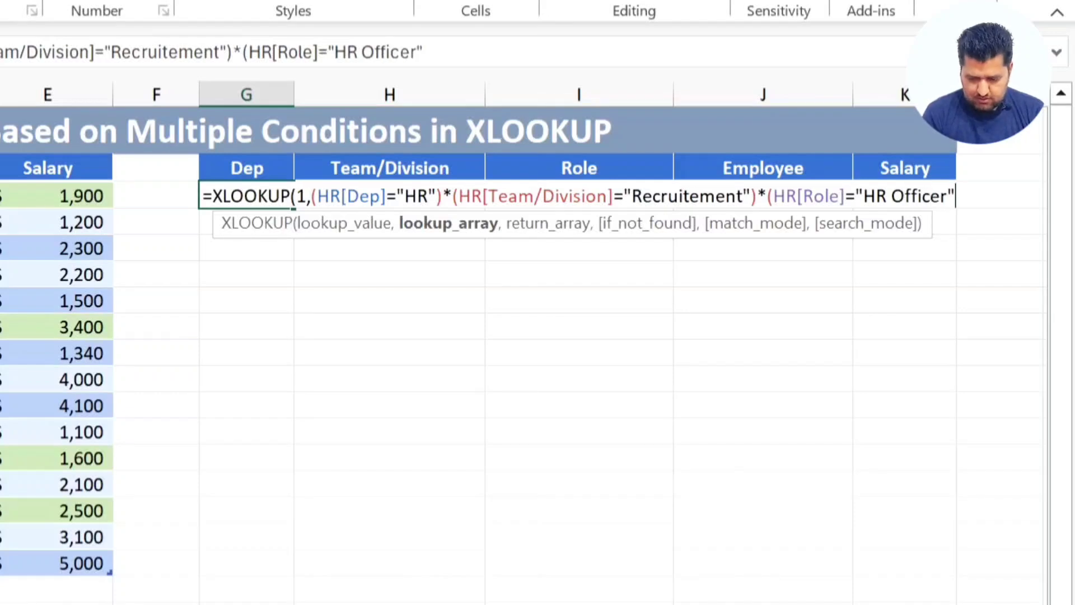
type(")")
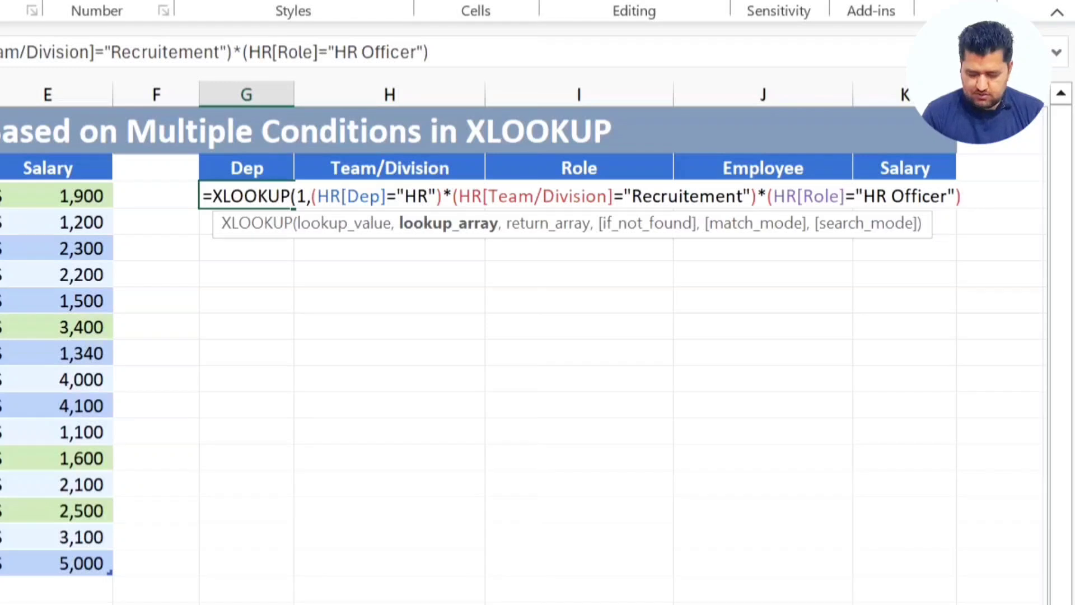
Multiply the lookup array in G3 by a fourth condition, (HR[Salary]>2000), and close the XLOOKUP parenthesis.
type("*")
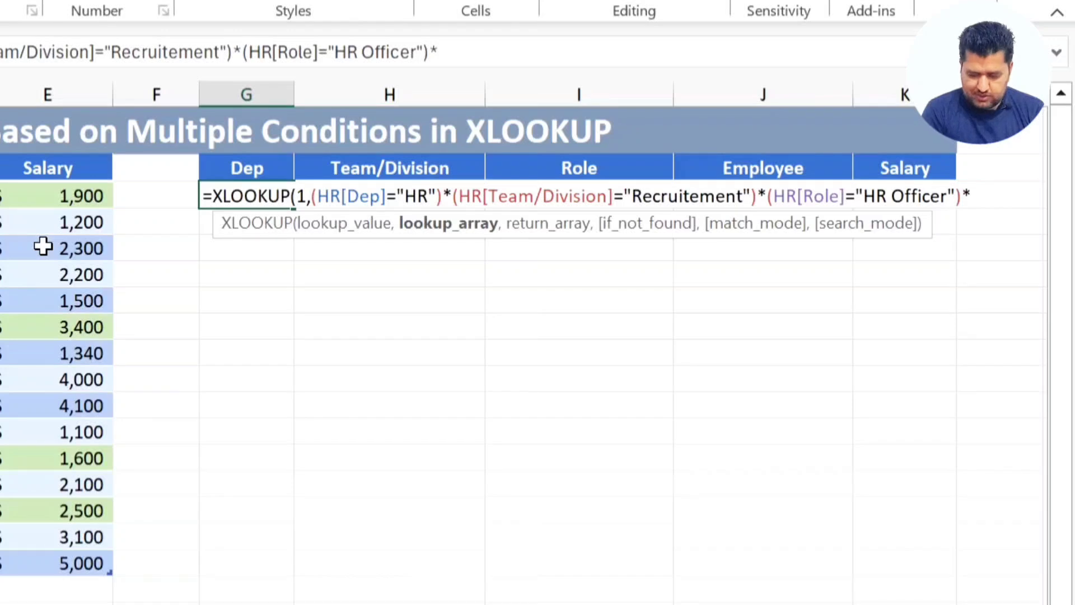
type("(")
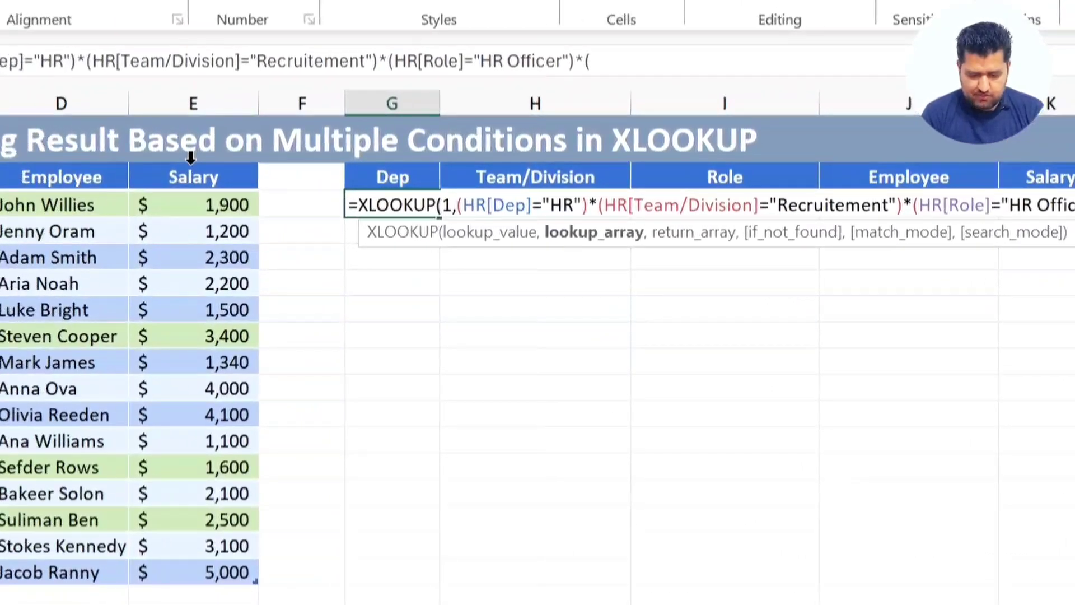
left_click(159, 154)
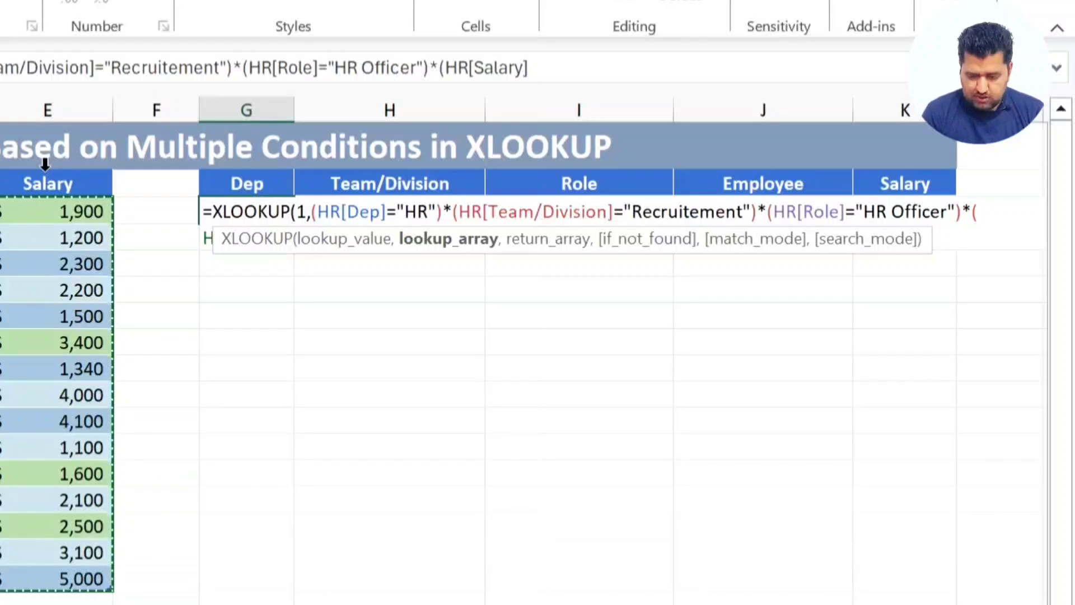
type(">")
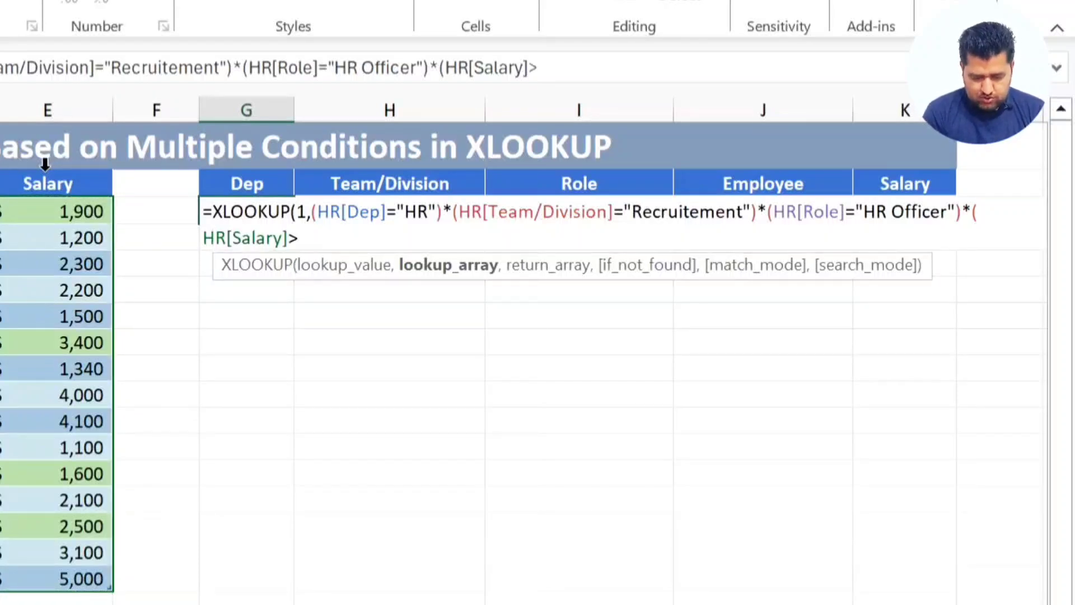
type("2000")
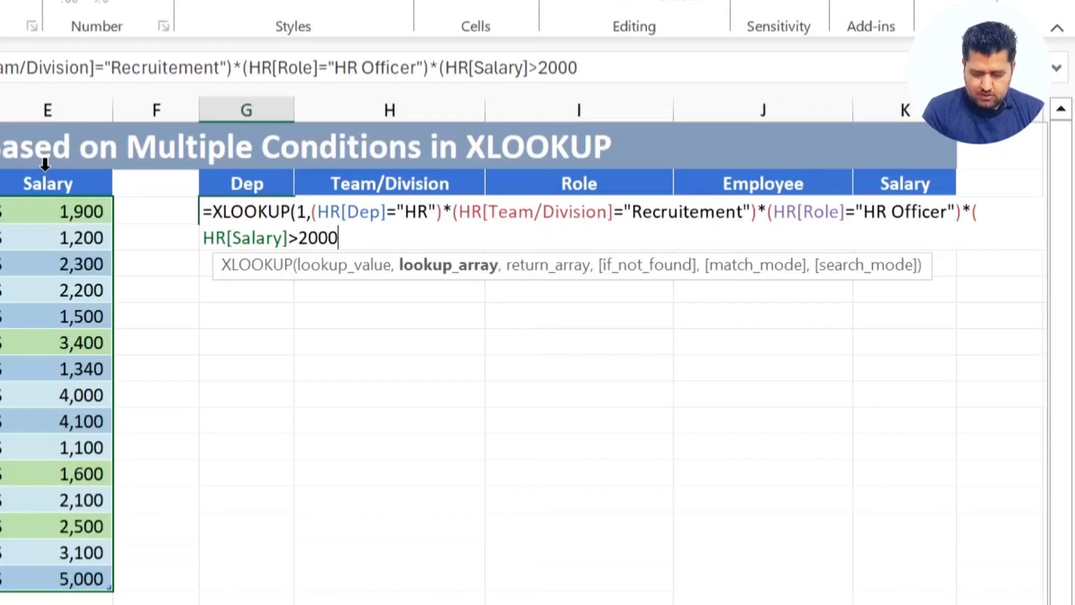
type(")")
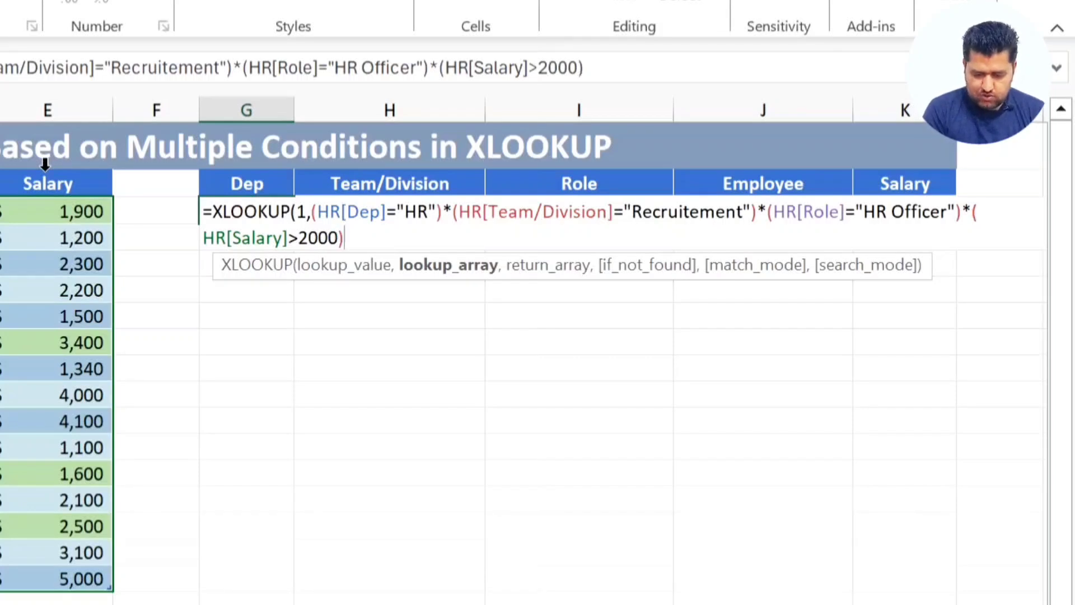
type(")")
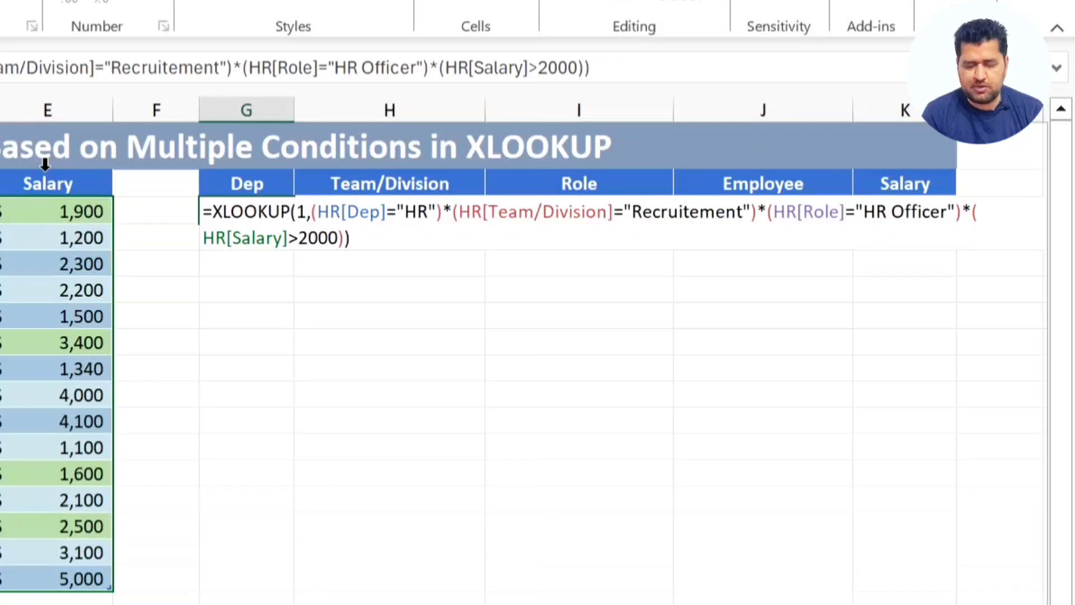
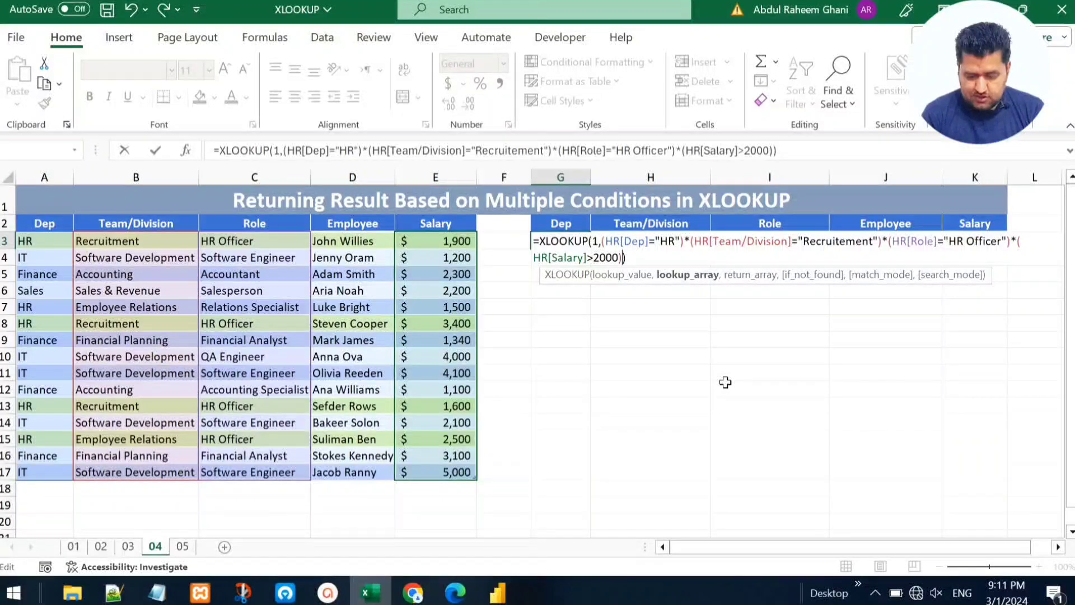
Use the whole HR table as the return array, correct the division criterion to "Recruitment", and enter the G3 formula.
type(",")
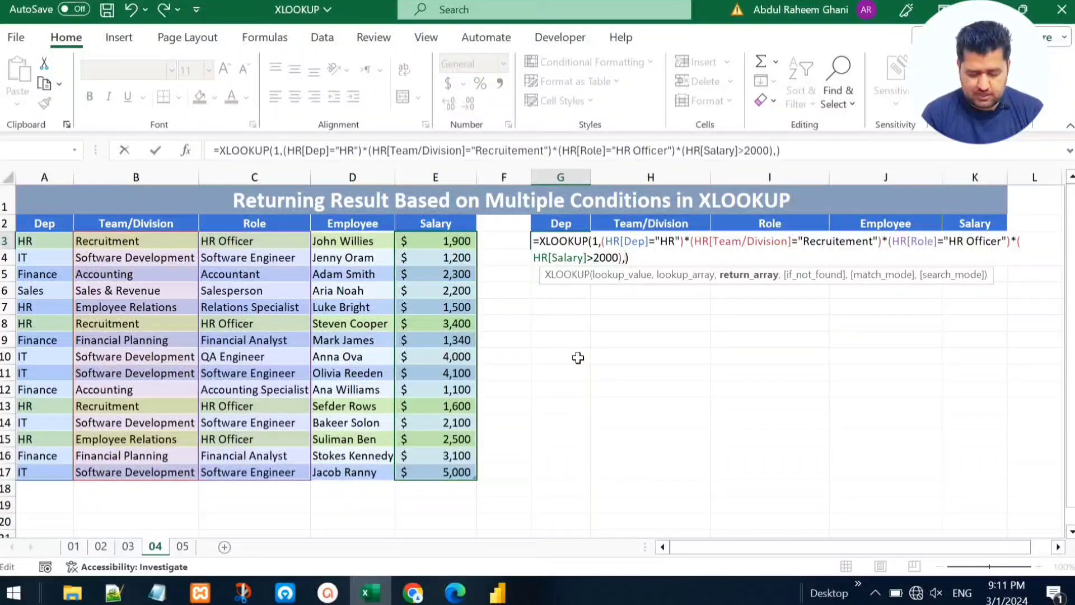
type("HR")
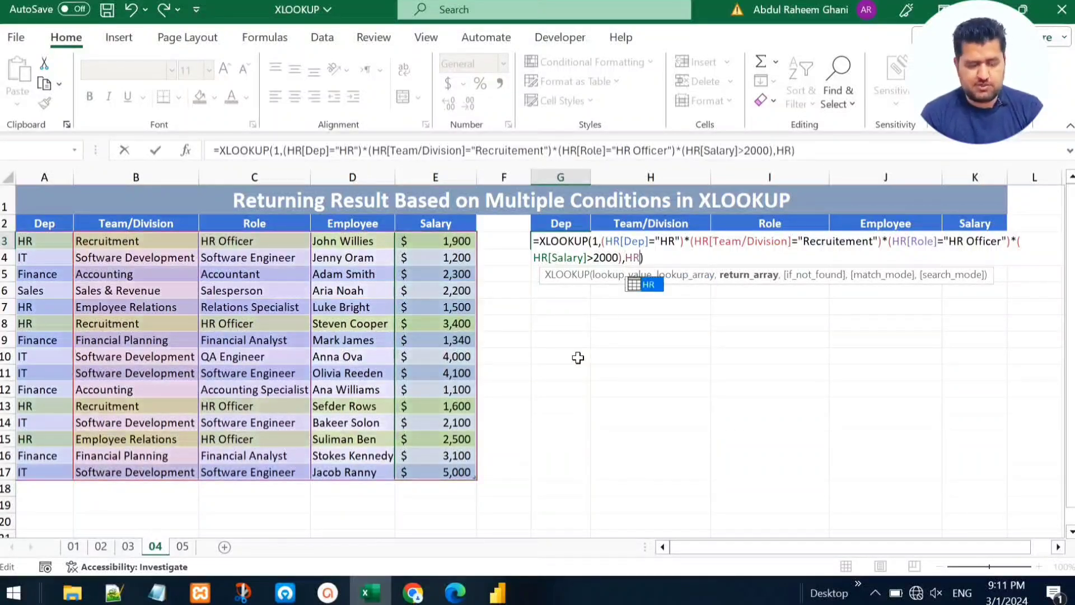
left_click(844, 242)
key("BackSpace")
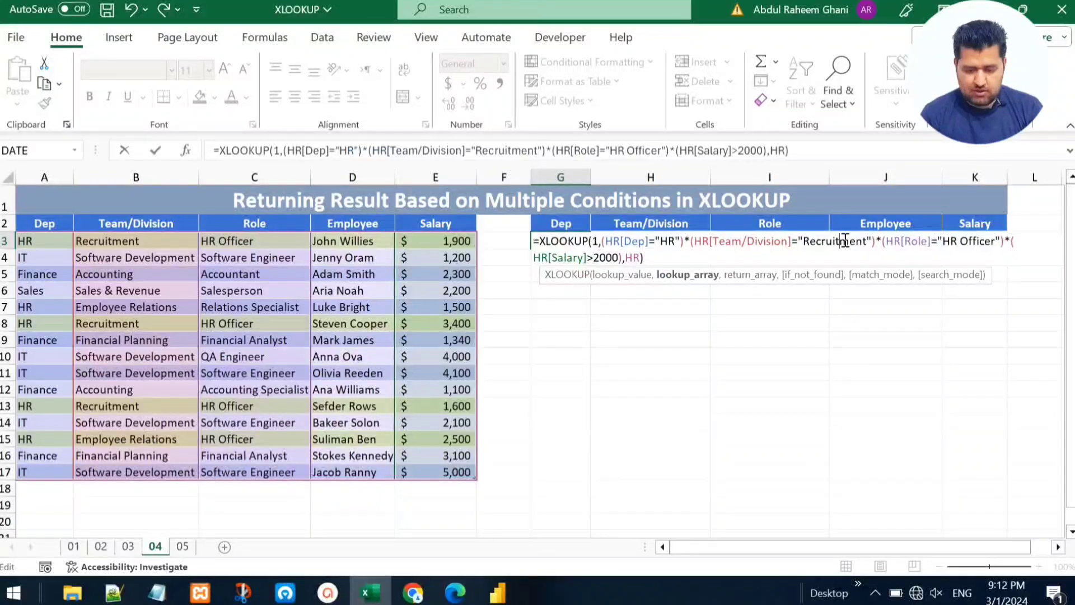
key("Return")
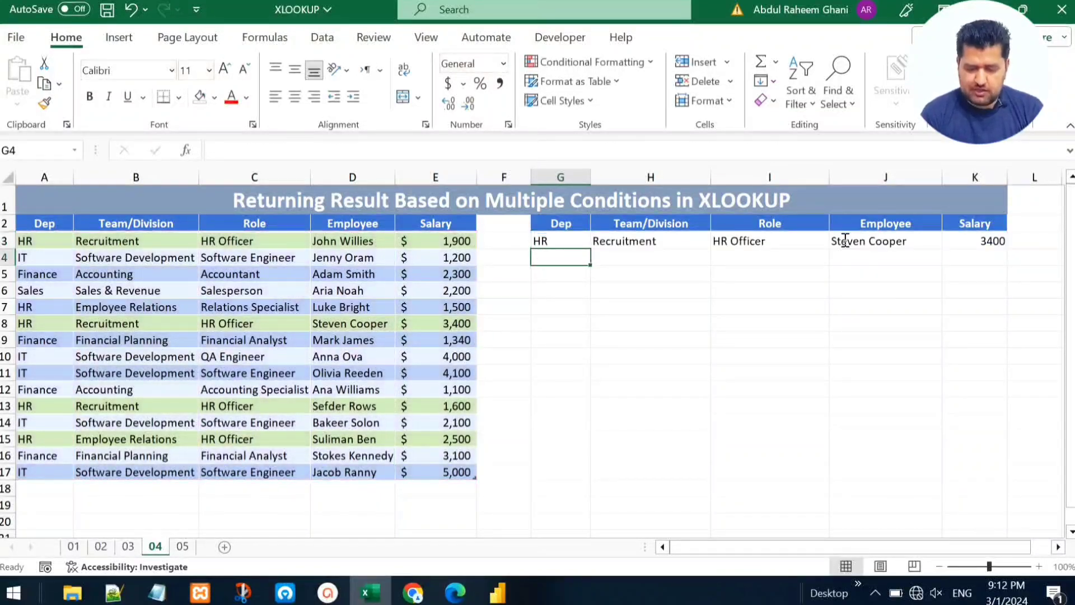
Compare the returned row with the HR Officer rows in the source table, checking each one's division, role and salary.
key("Up")
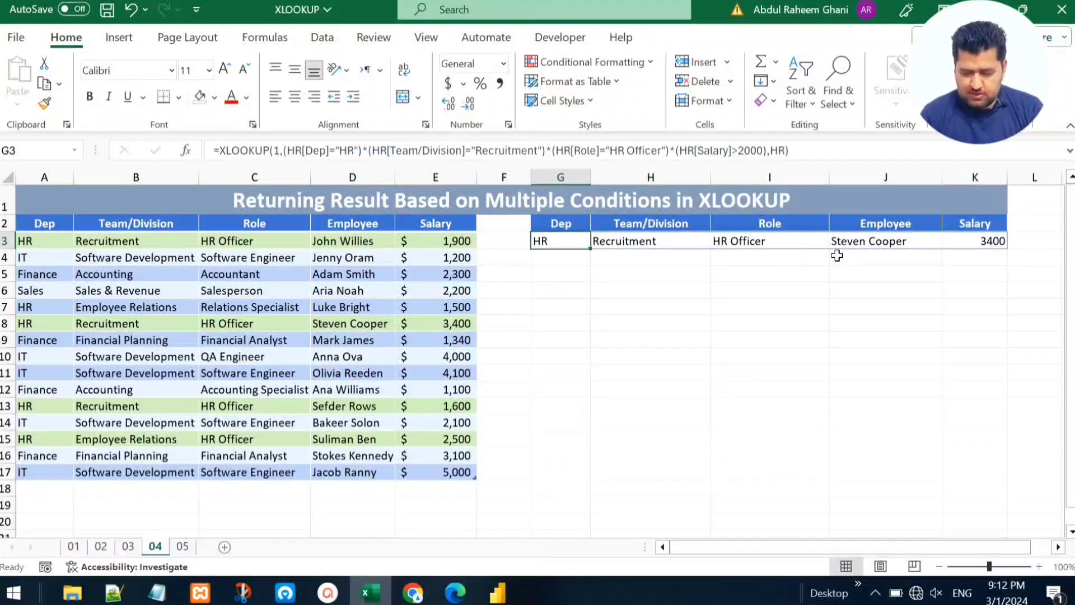
left_click(343, 323)
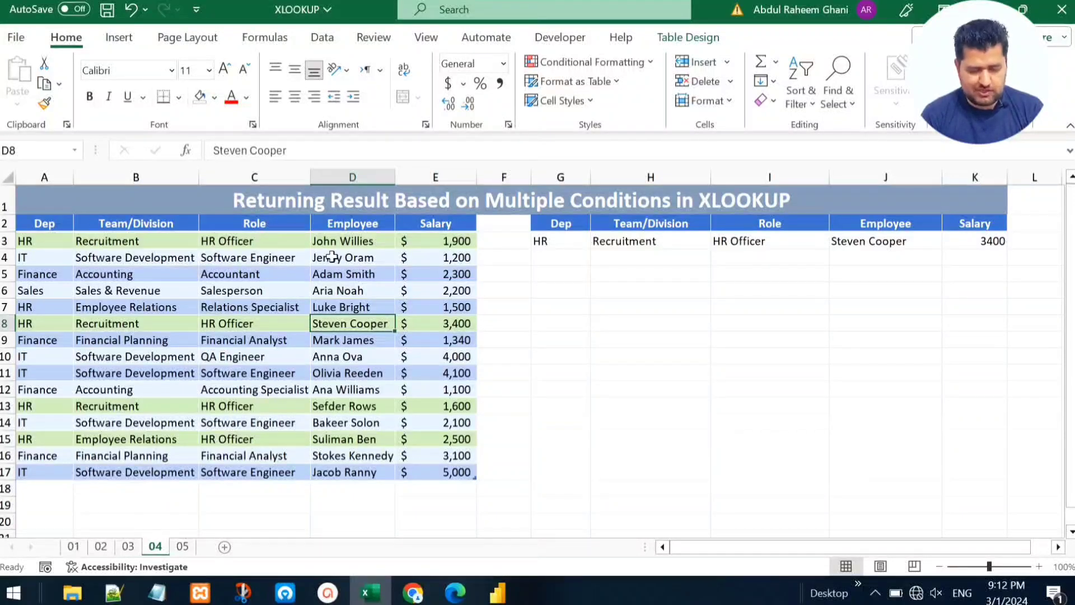
left_click(448, 242)
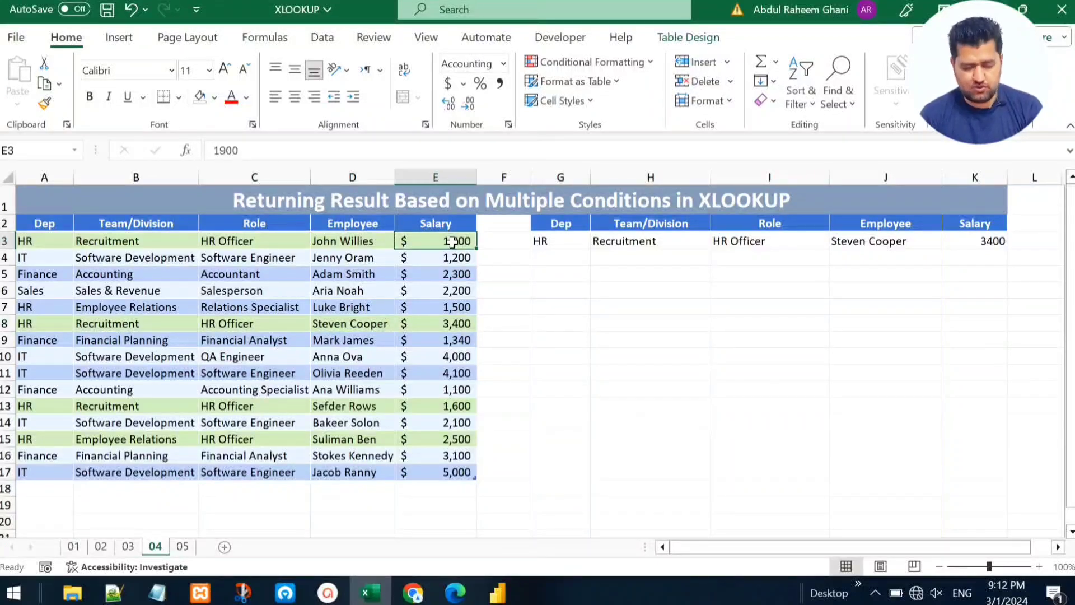
left_click(251, 324)
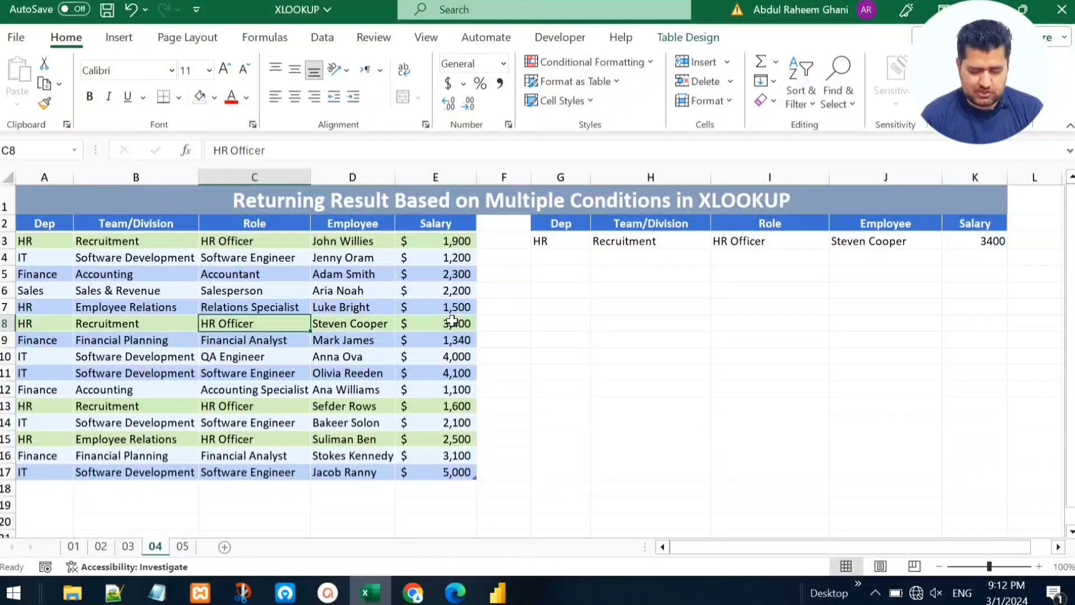
left_click(359, 405)
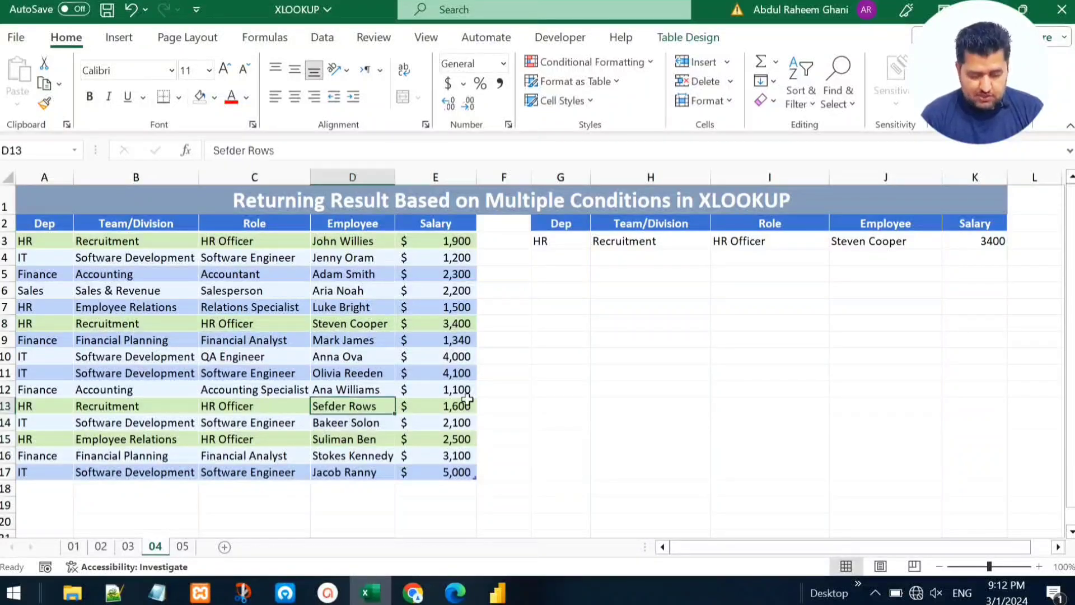
left_click(435, 406)
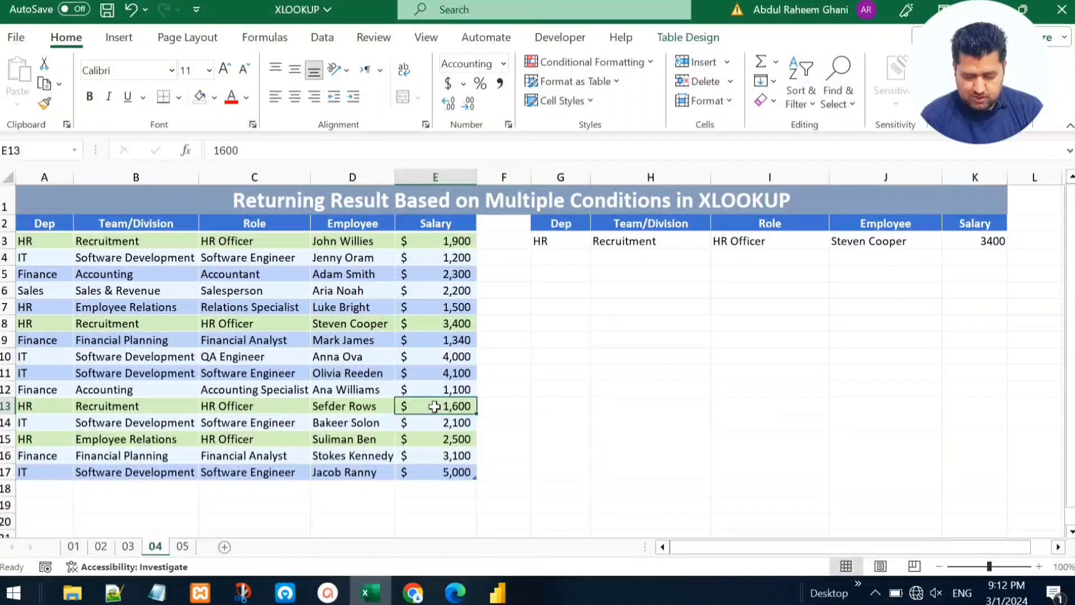
left_click(361, 440)
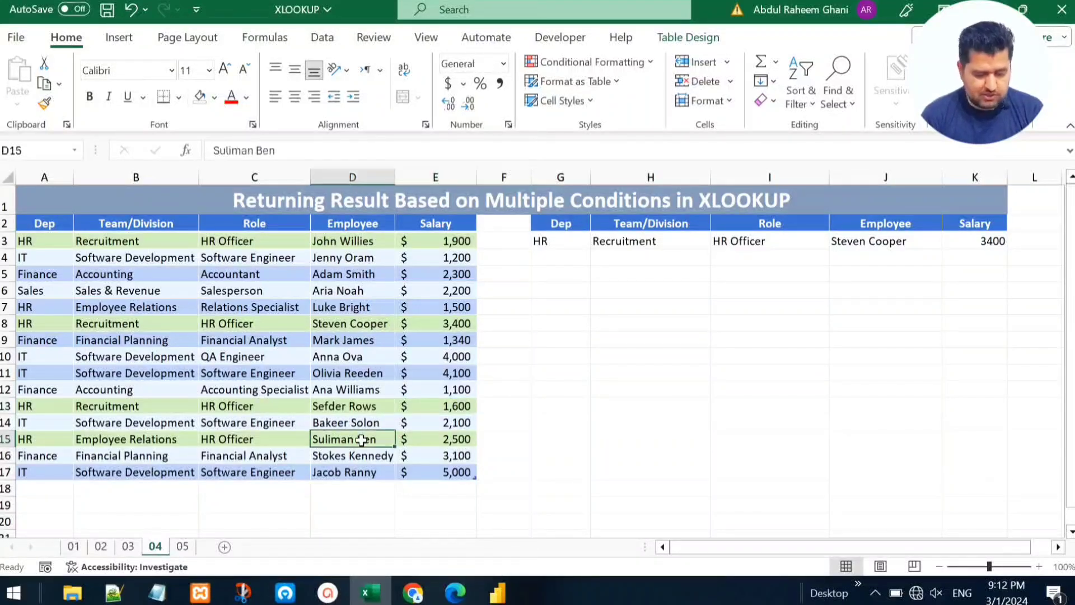
left_click(148, 440)
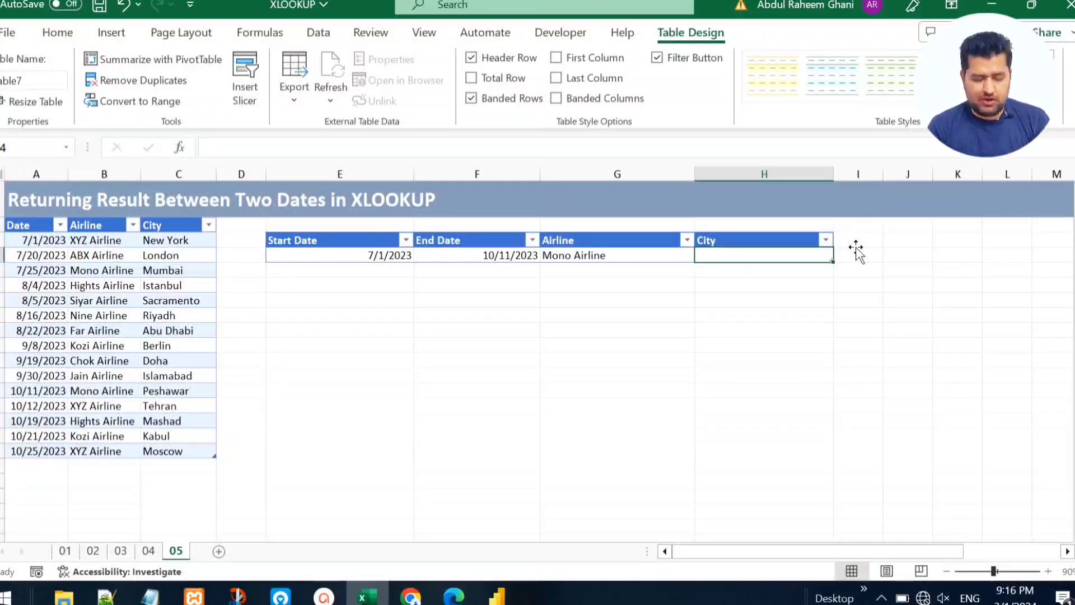
Begin an XLOOKUP formula in H4, the City cell of sheet 05, with 1 as the lookup value.
left_click(52, 270)
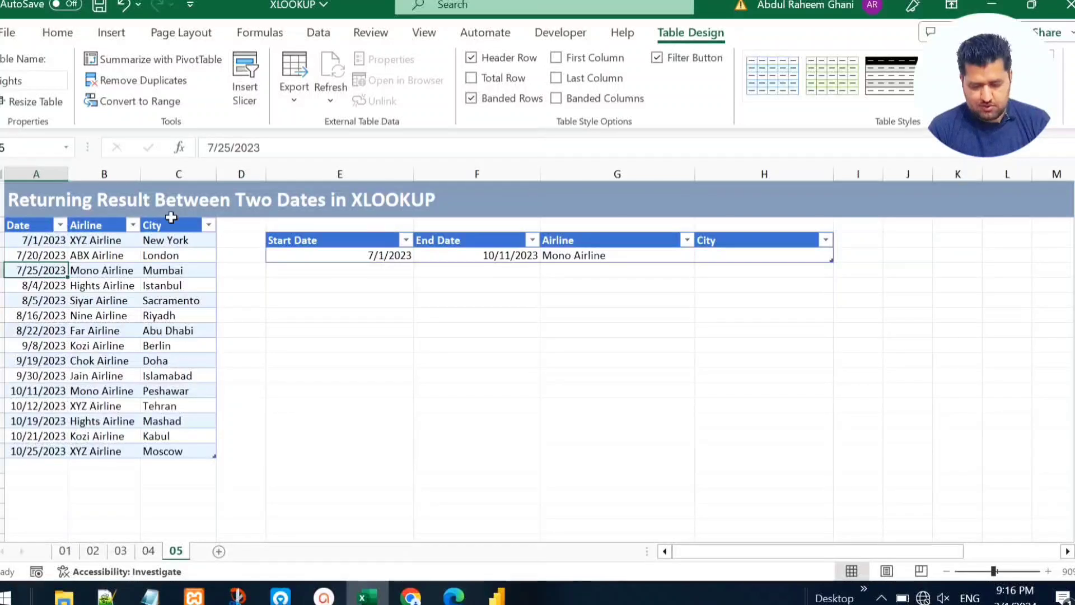
left_click(660, 255)
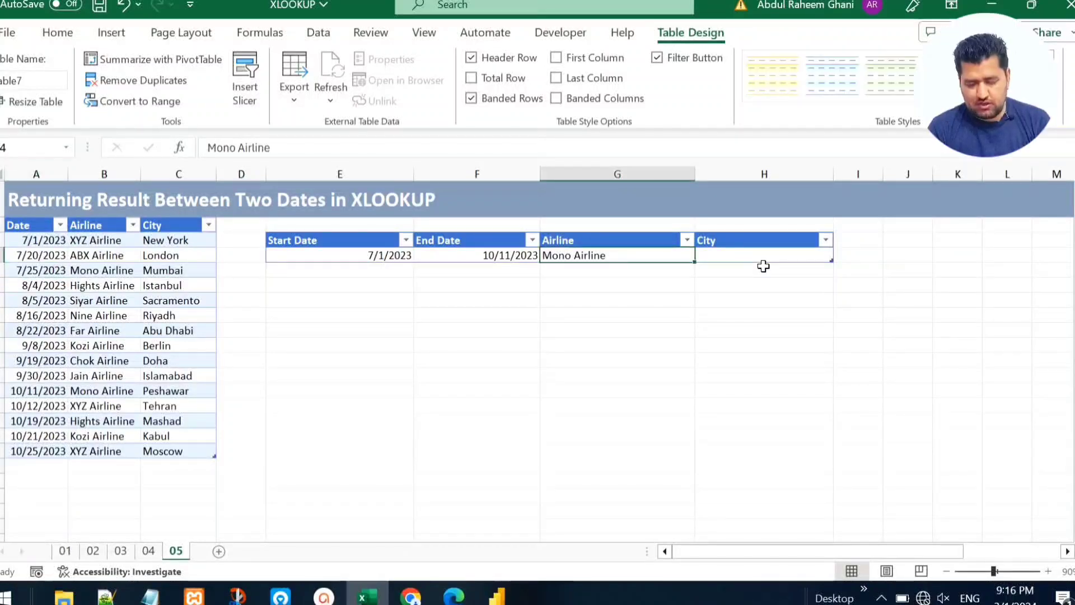
left_click(747, 254)
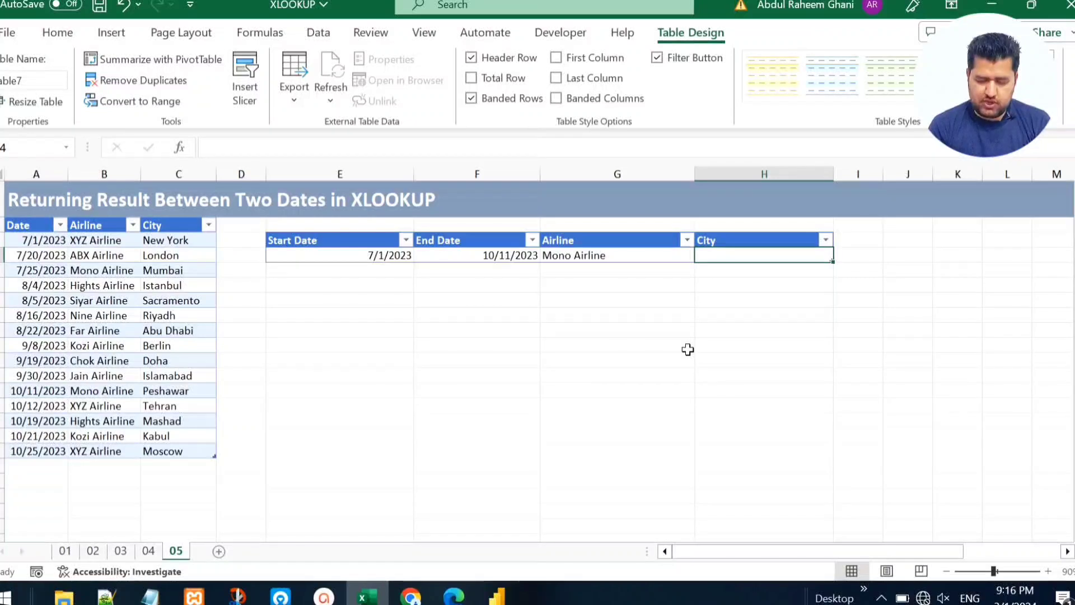
type("=xl")
key("Tab")
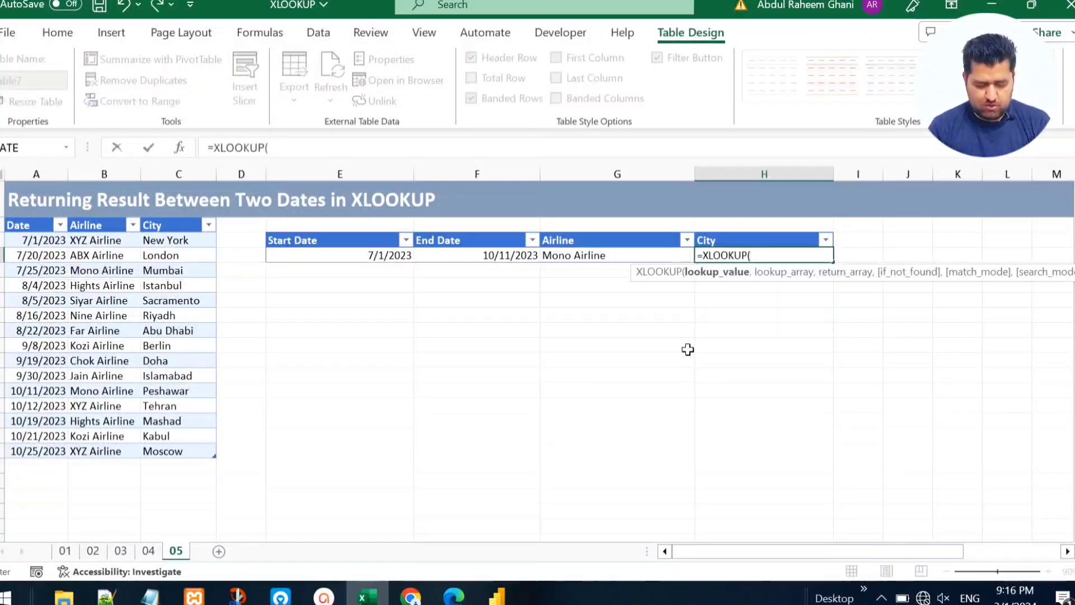
type("1,")
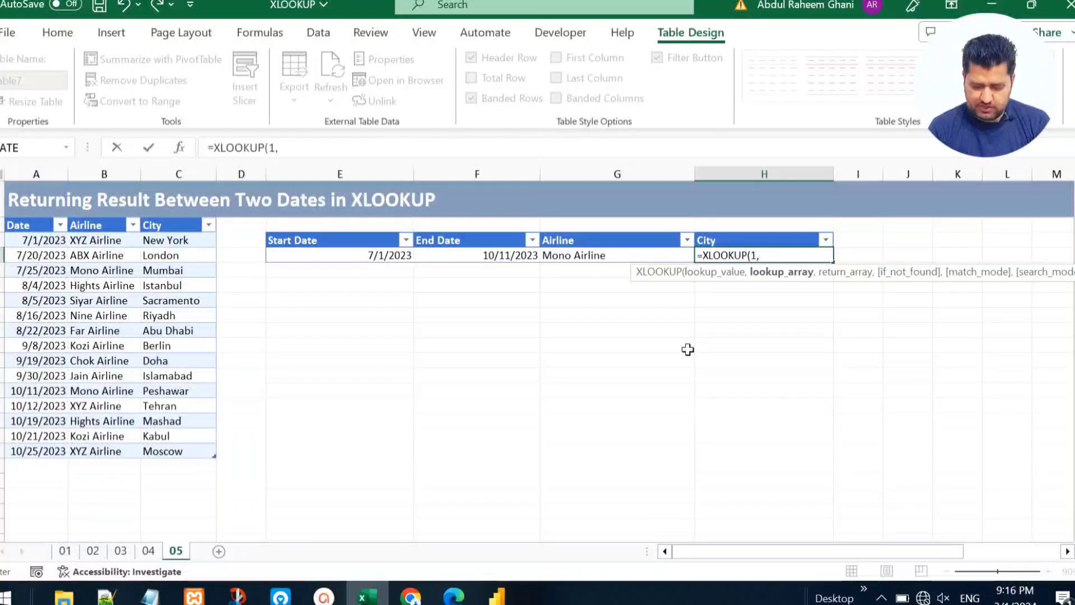
Add the first lookup-array condition to the H4 formula, (Flights[Date]>=[@[Start Date]]), using the flights table's dates and the start date in E4.
type("(")
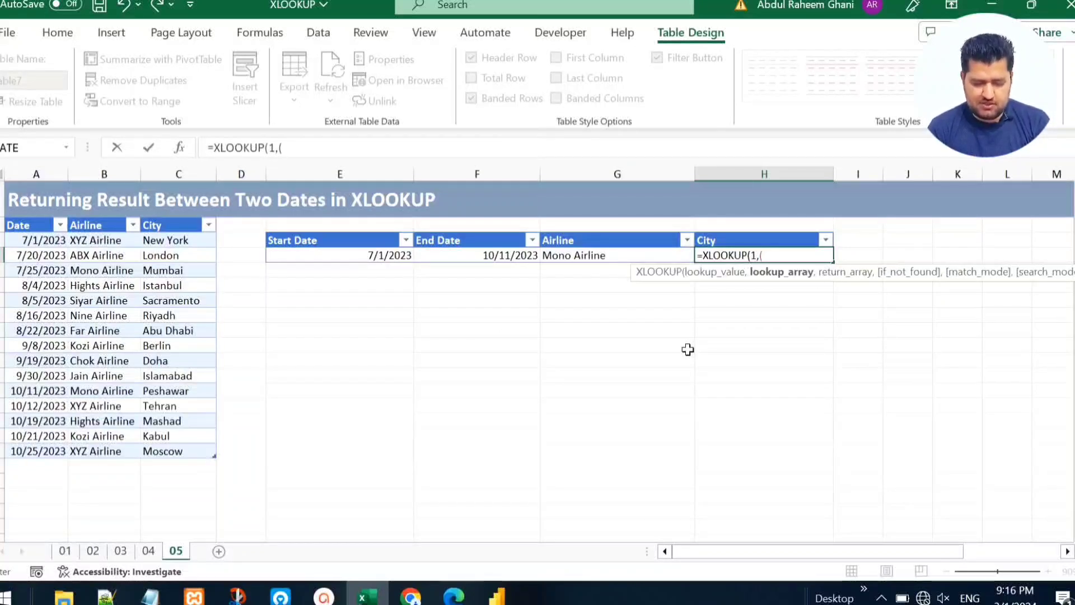
left_click(22, 218)
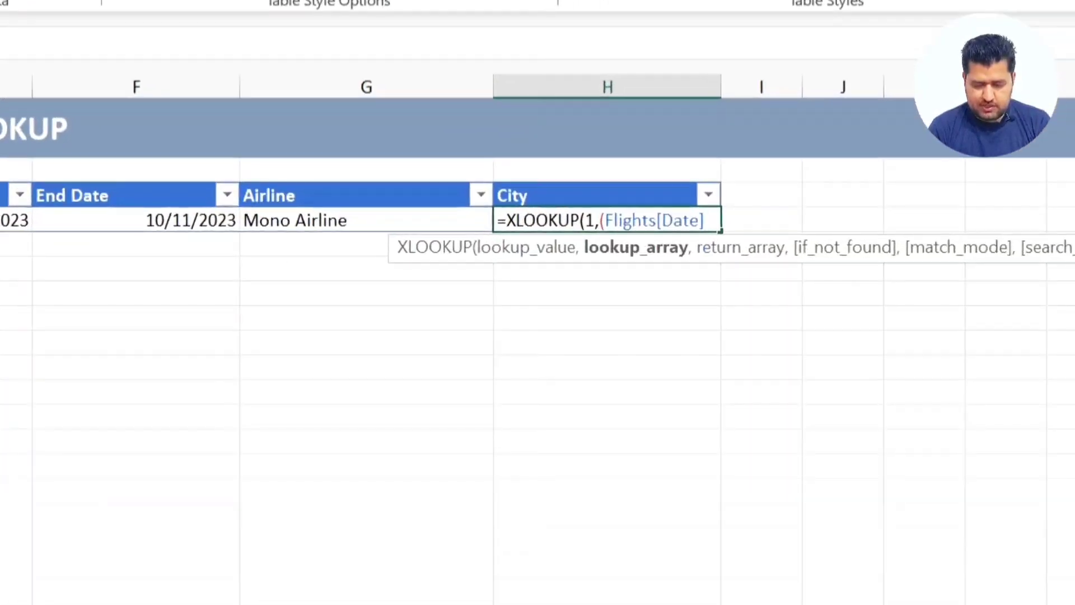
type(">=")
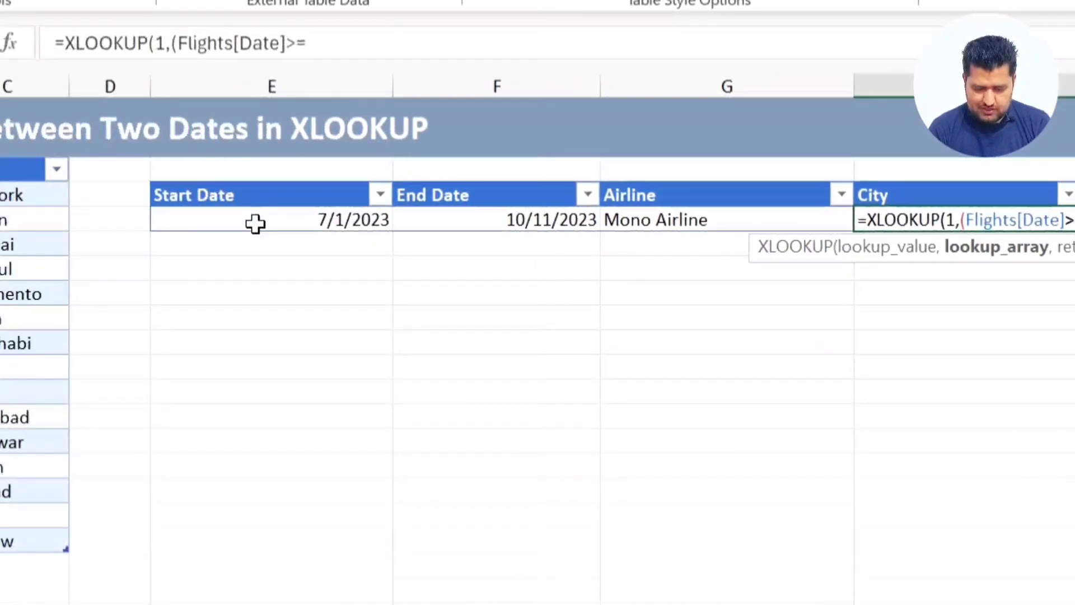
left_click(160, 223)
type(")")
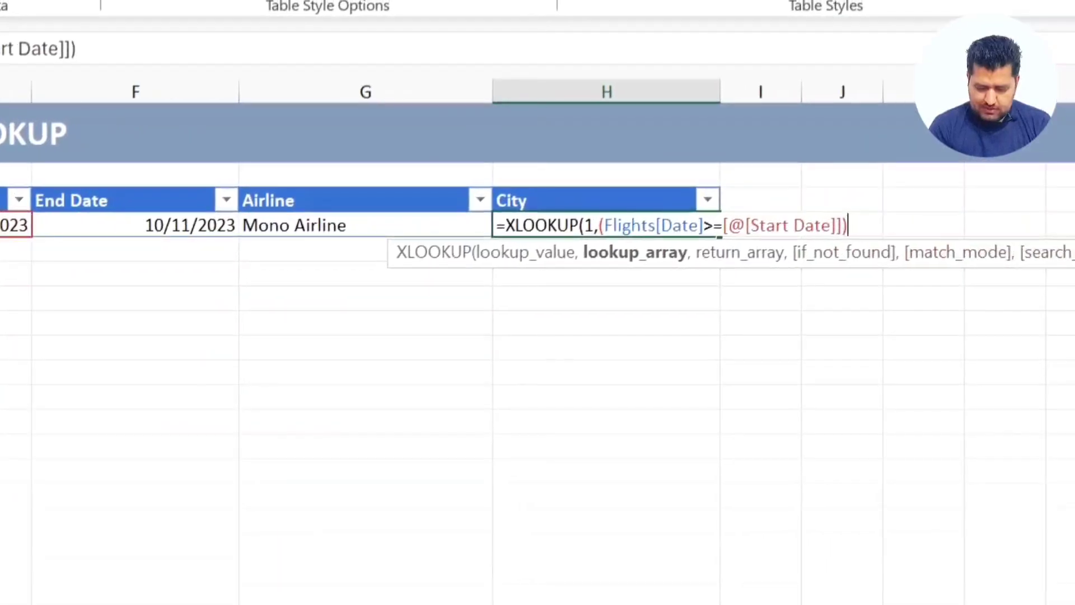
Multiply the lookup array in H4 by a second condition requiring Flights[Date]<=[@[End Date]].
type("*(")
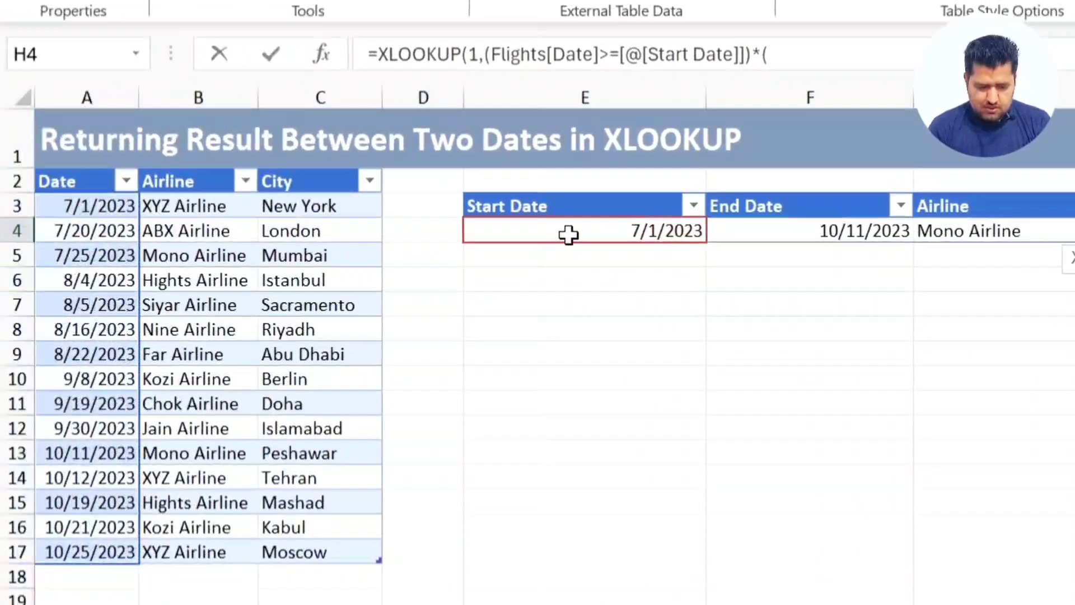
left_click(91, 164)
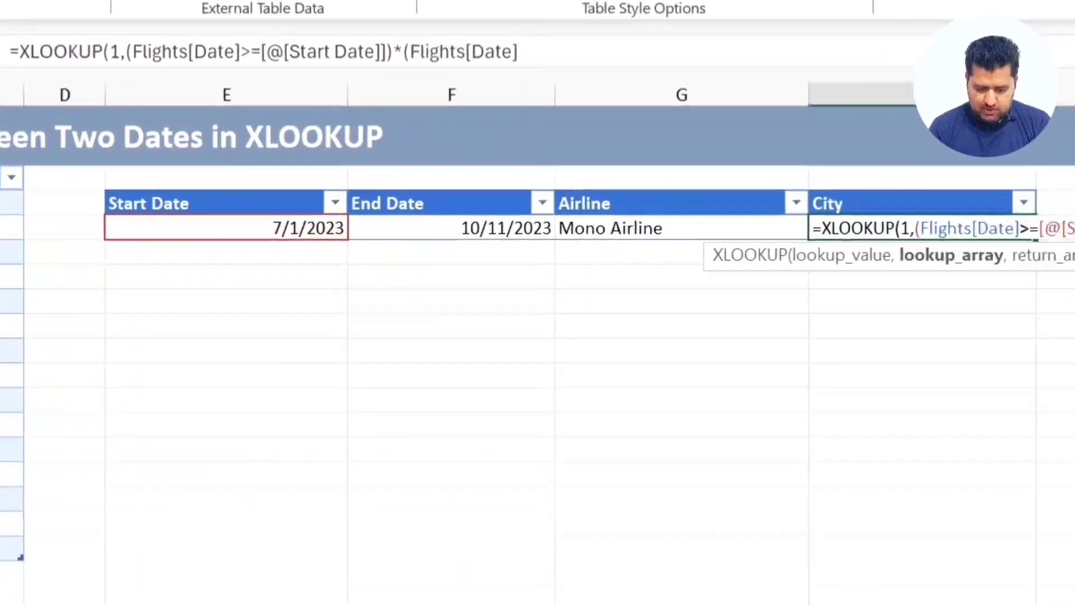
type("<=")
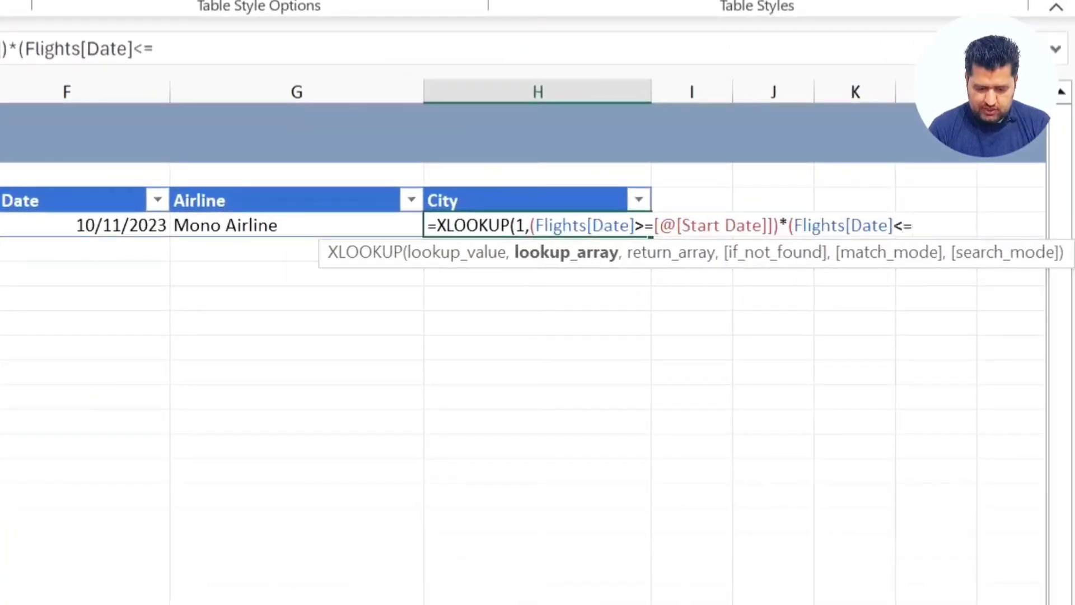
left_click(4, 225)
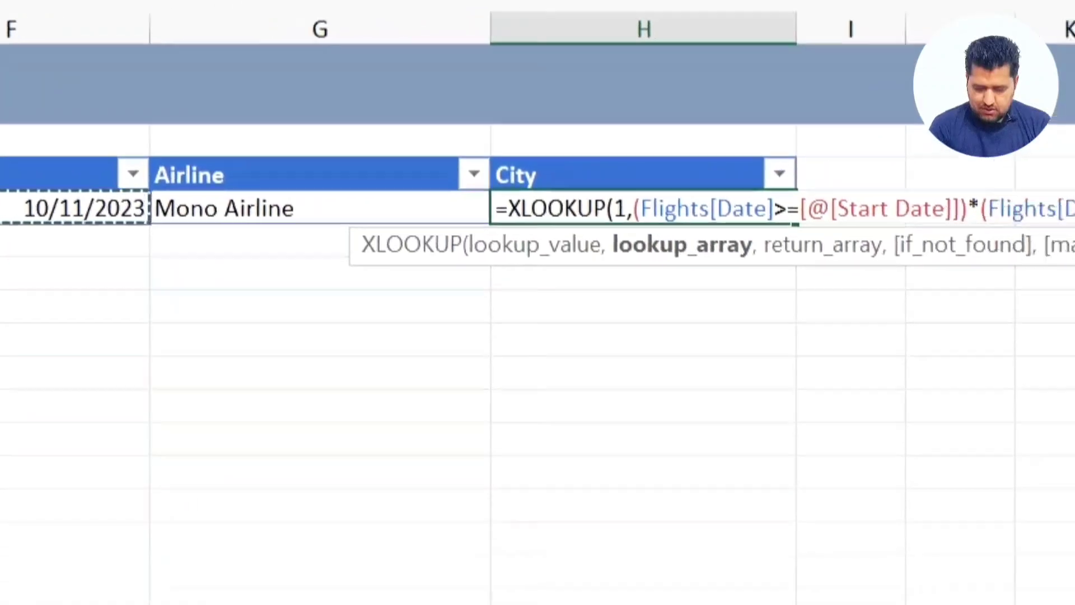
type("*(")
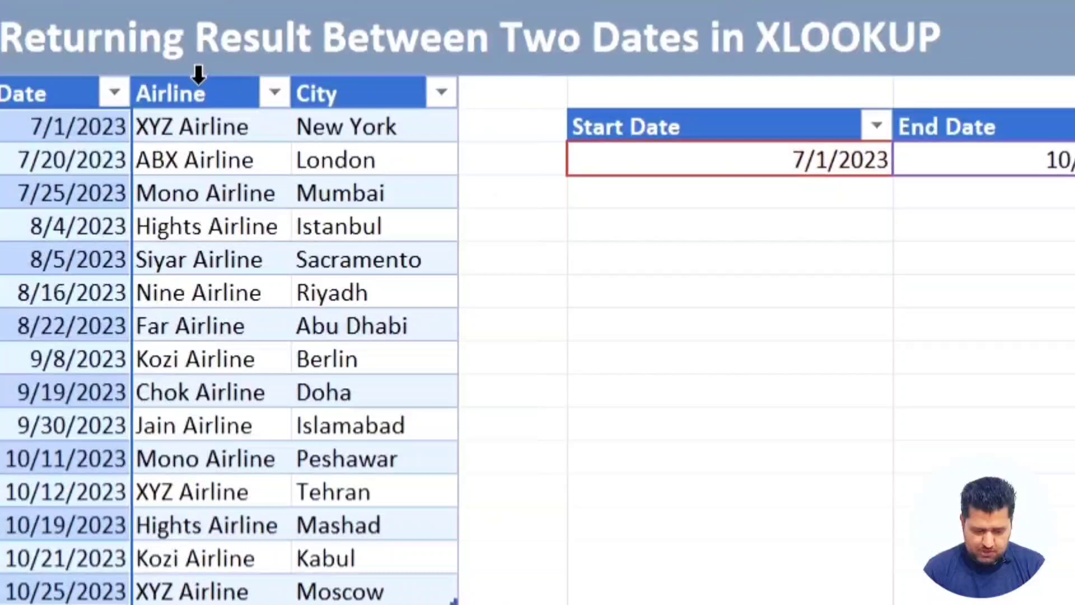
left_click(0, 162)
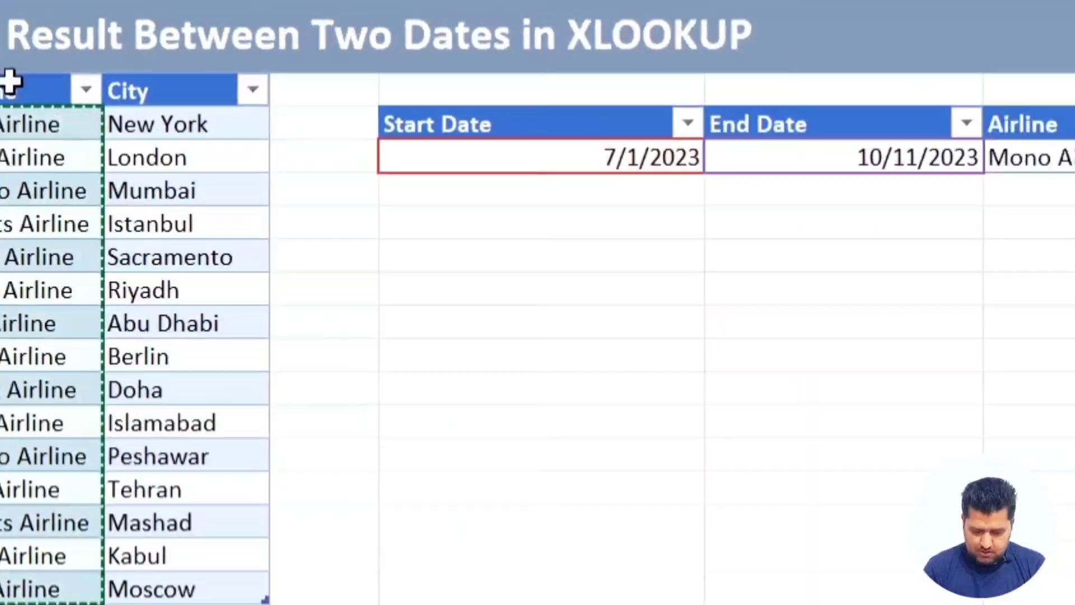
type("=")
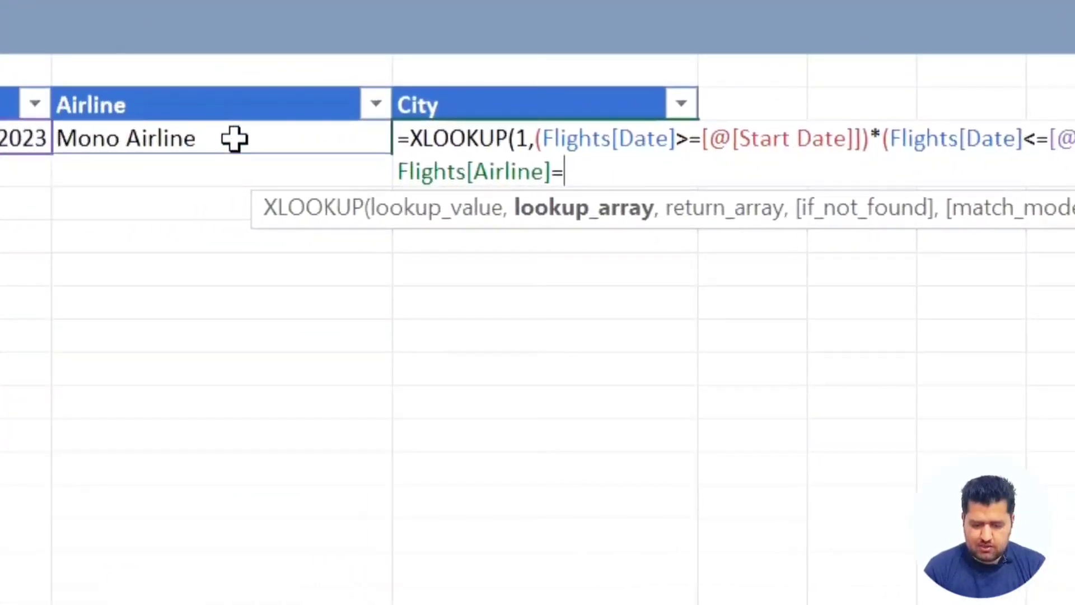
left_click(234, 138)
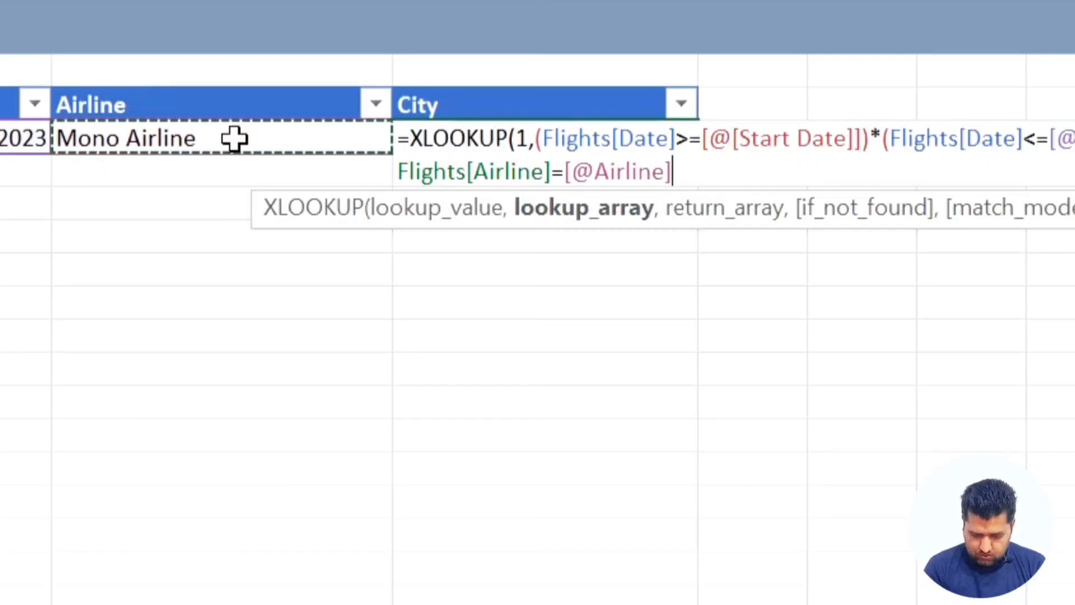
type(")")
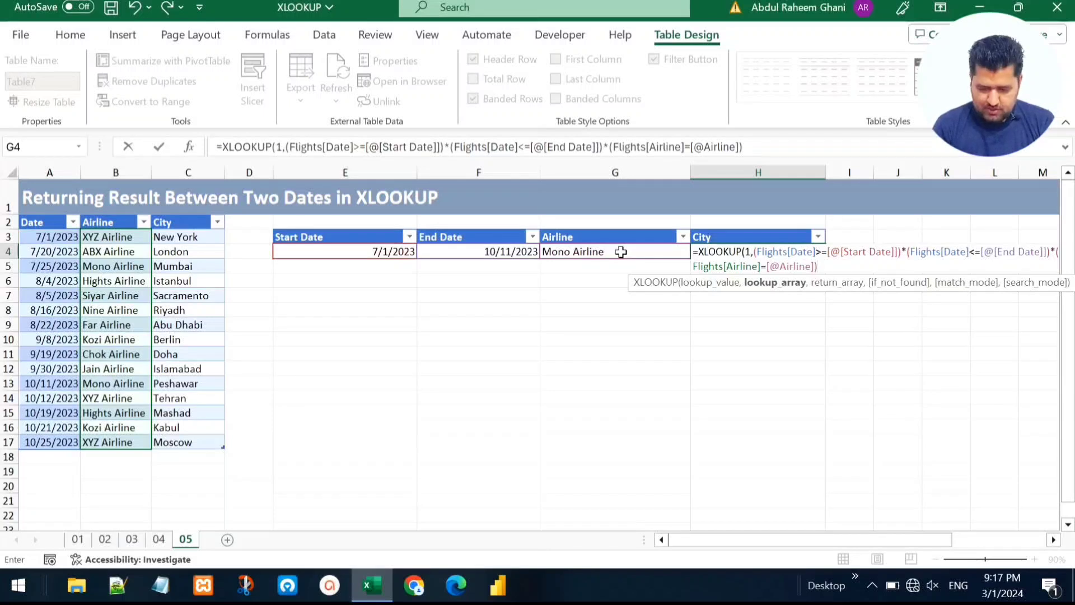
Use Flights[City] as the return array, close the XLOOKUP parenthesis and enter the formula in H4.
type(",")
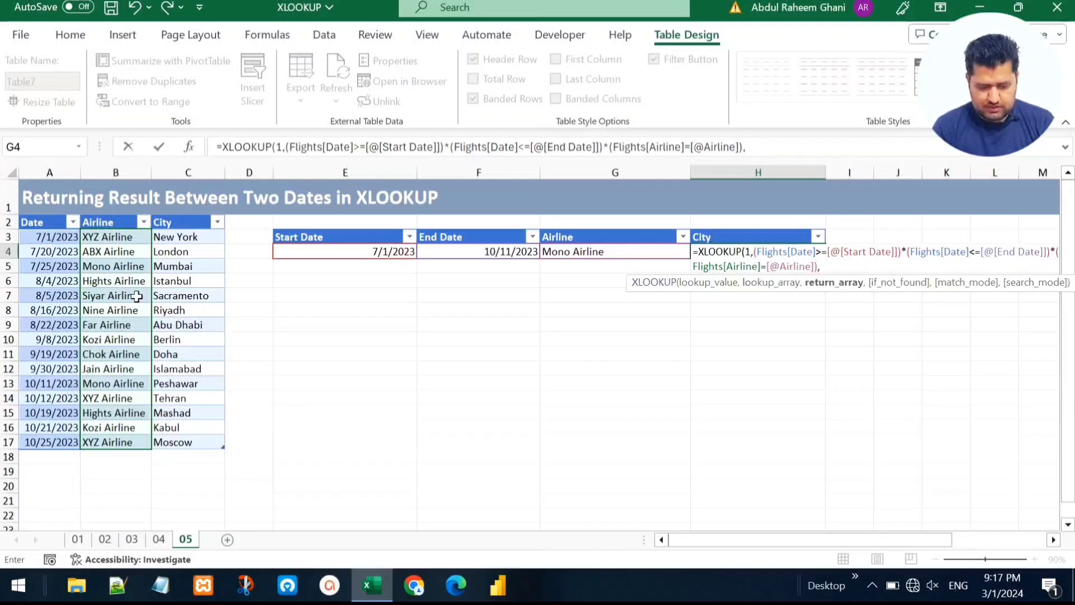
left_click(181, 212)
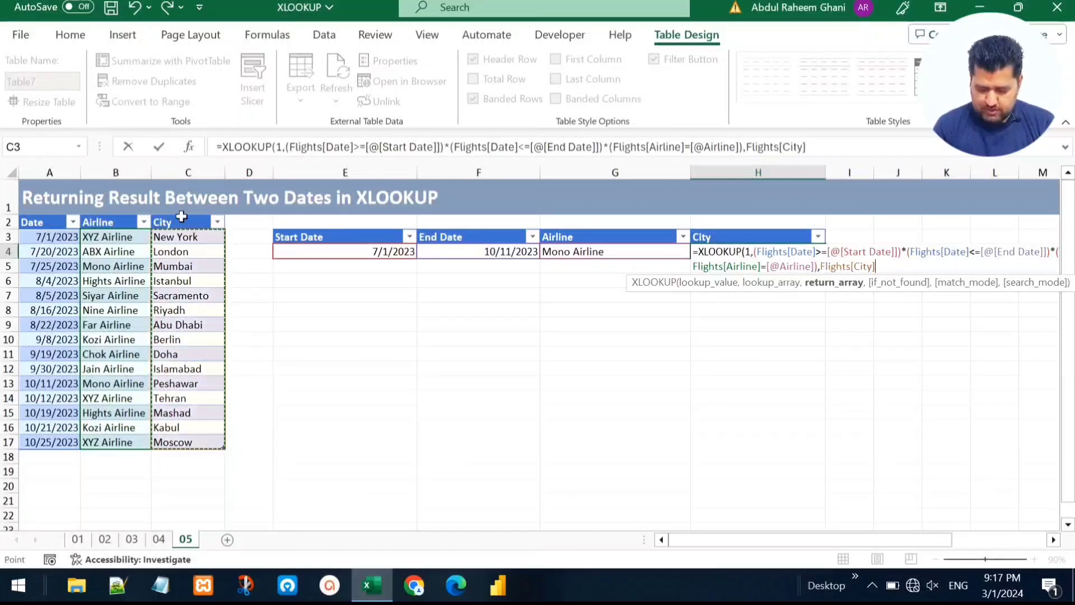
type(")")
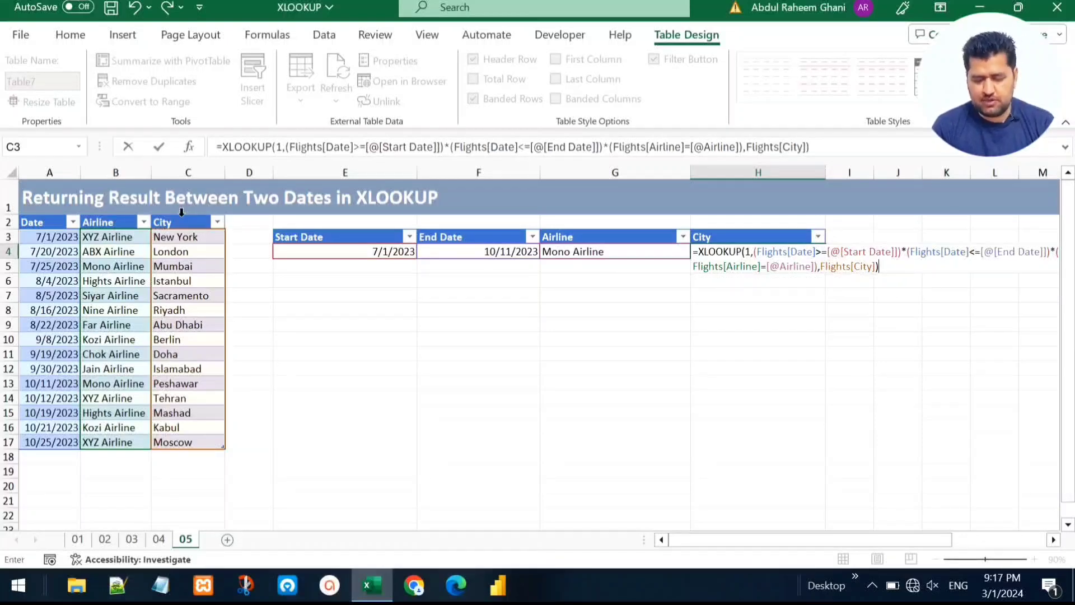
key("Return")
key("Up")
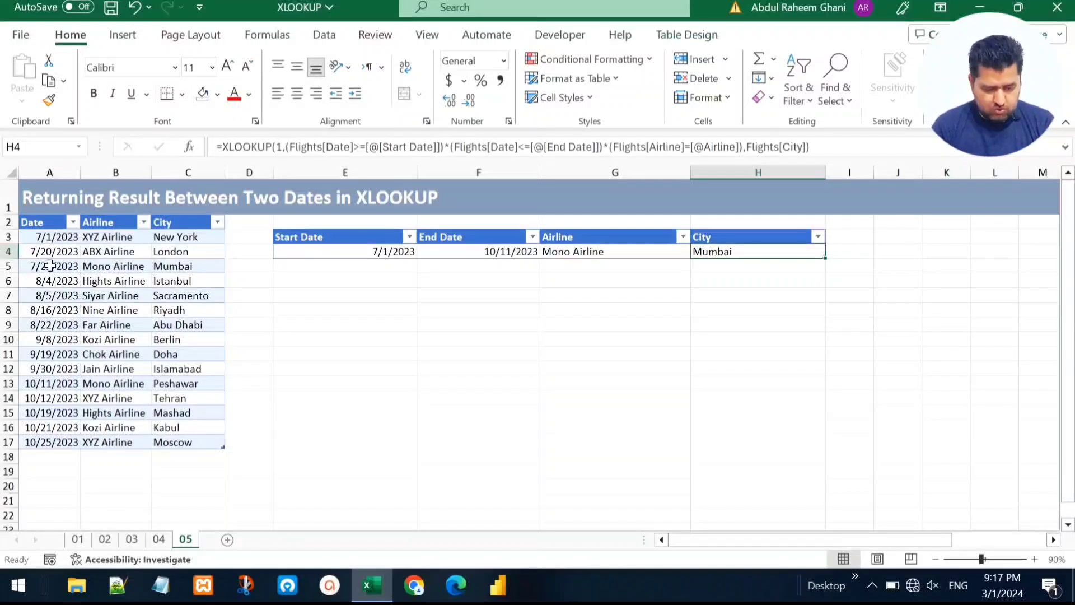
Highlight the 7/25/2023 Mono Airline row, A5:C5, with a light green fill.
left_click_drag(50, 265, 174, 266)
left_click(218, 94)
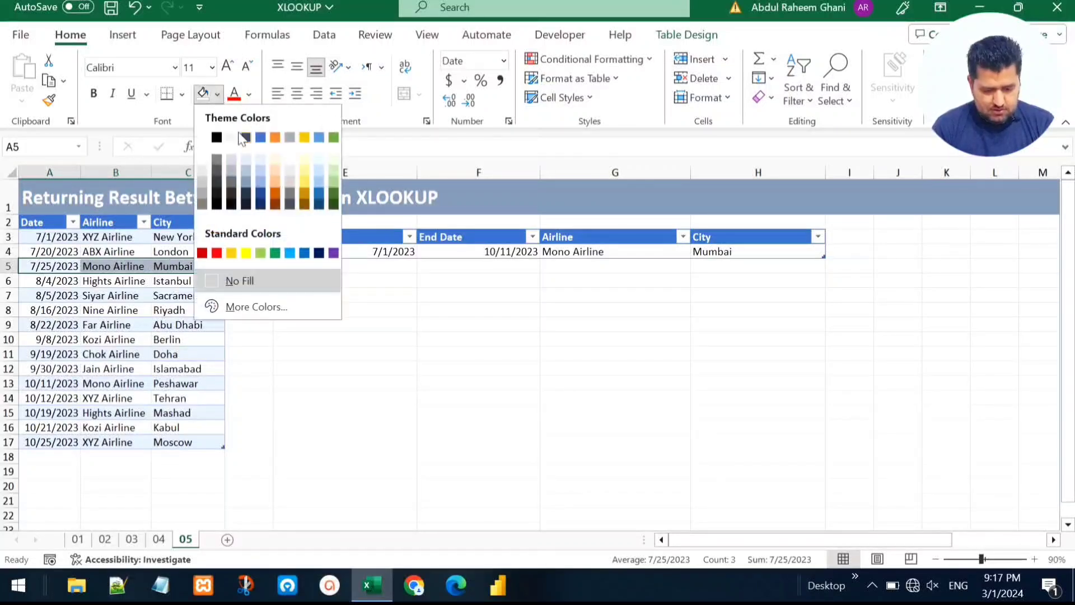
left_click(337, 183)
left_click(386, 253)
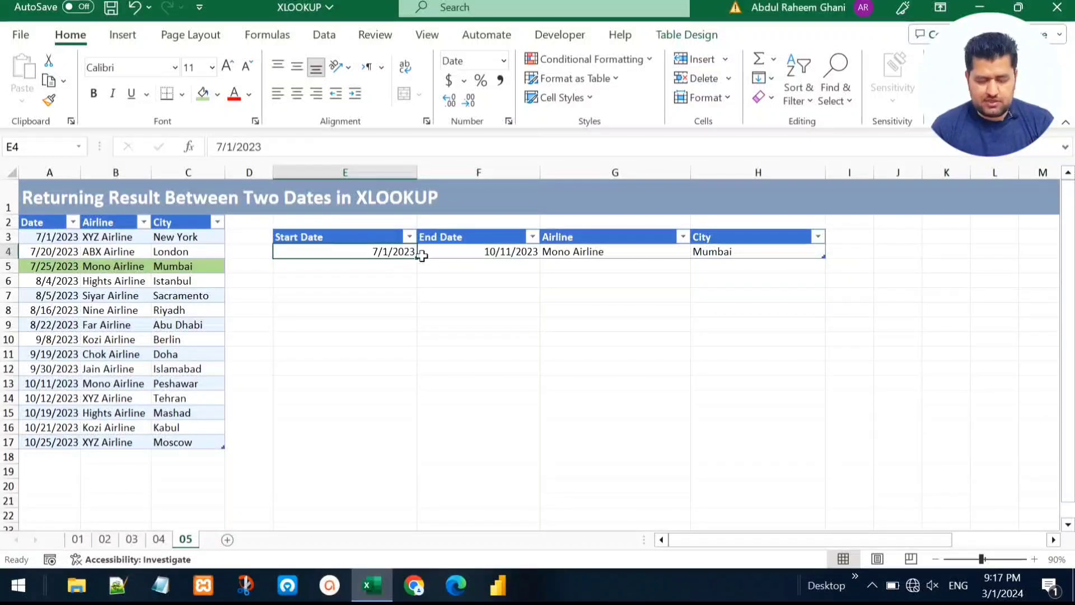
Apply the same green fill to the 10/11/2023 Mono Airline row, A13:C13, and reselect the City result in H4.
left_click(63, 384)
left_click_drag(63, 384, 165, 384)
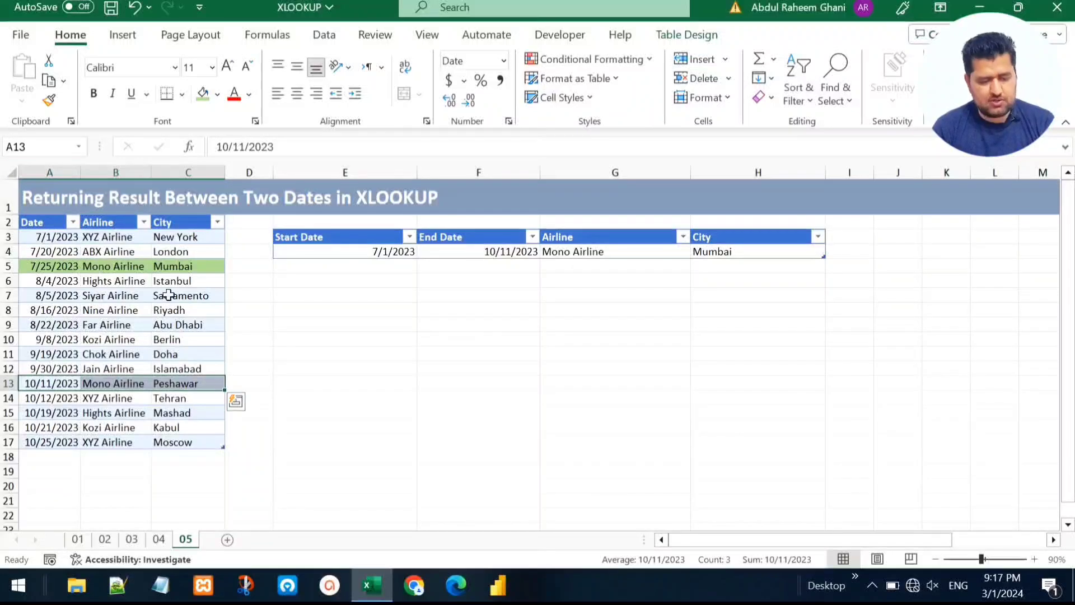
left_click(204, 94)
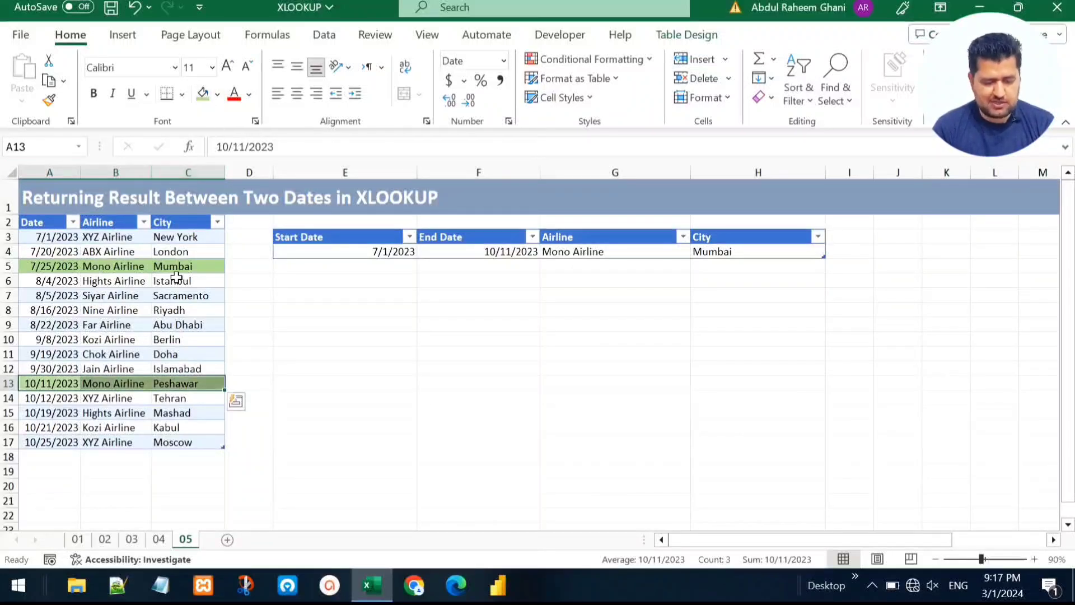
left_click(165, 313)
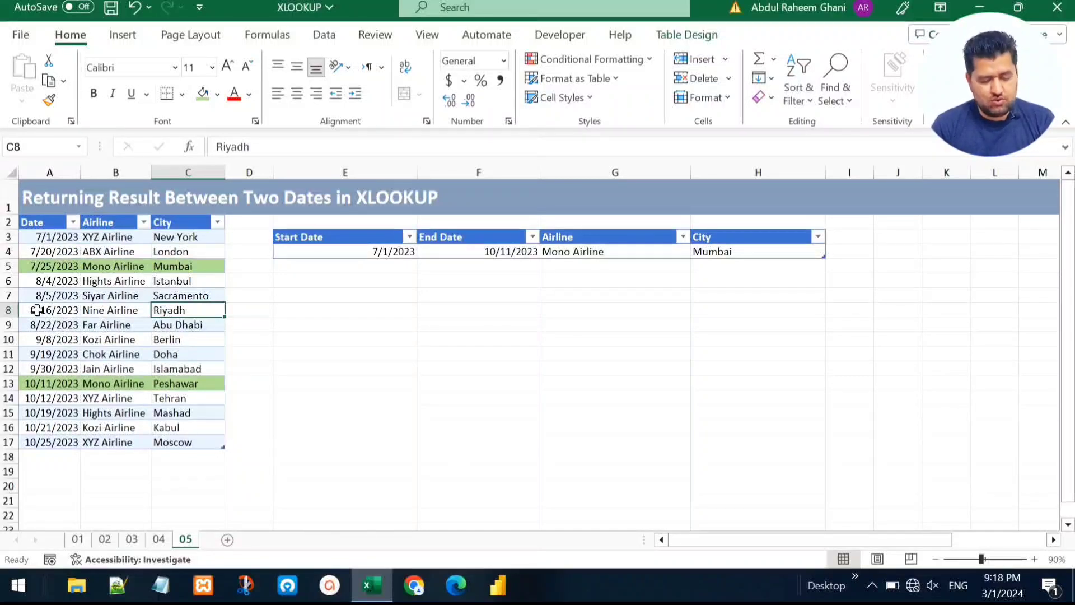
left_click(707, 250)
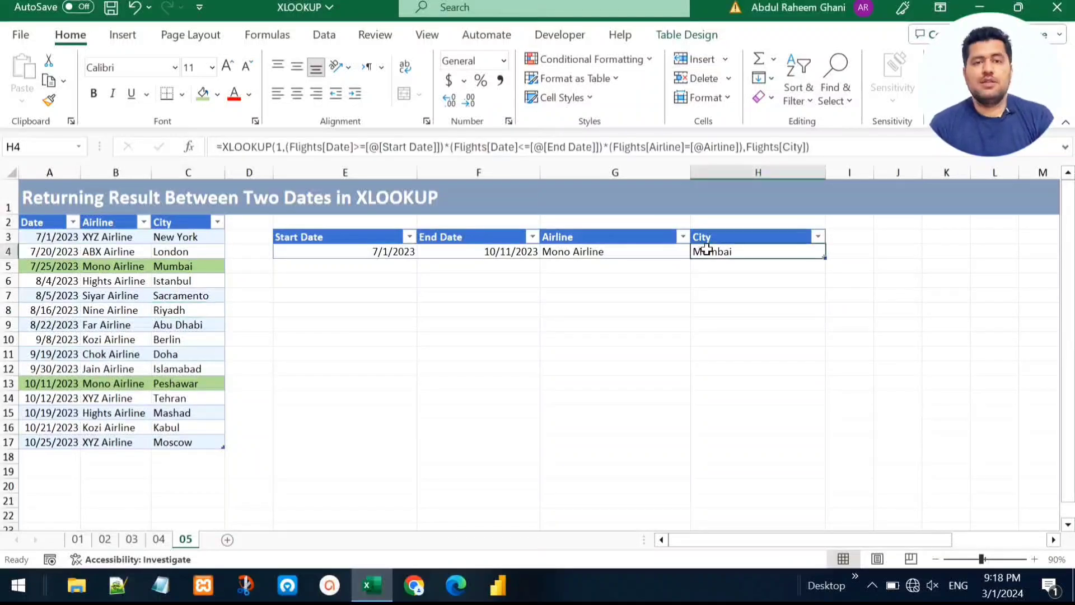